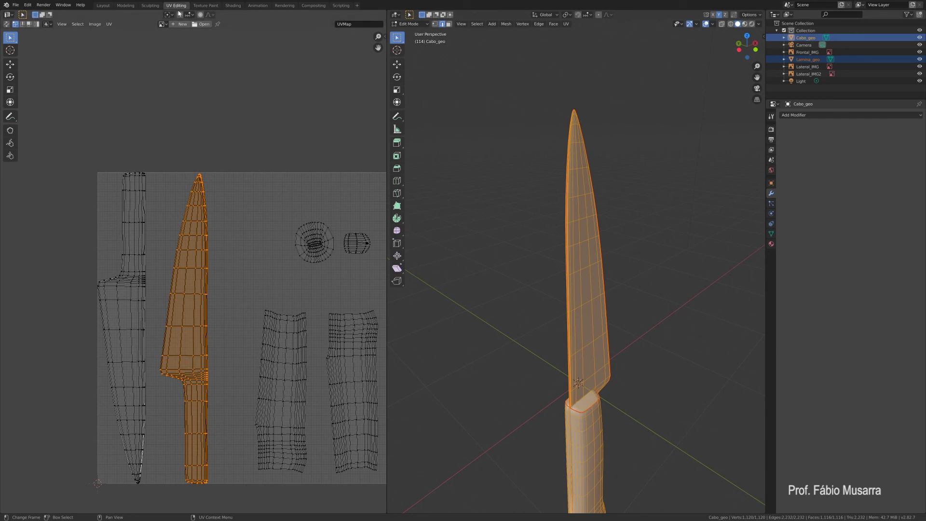
# Switch to the Texture Paint workspace and hide the Lamina_geo blade object so only the handle shows
pyautogui.click(205, 6)
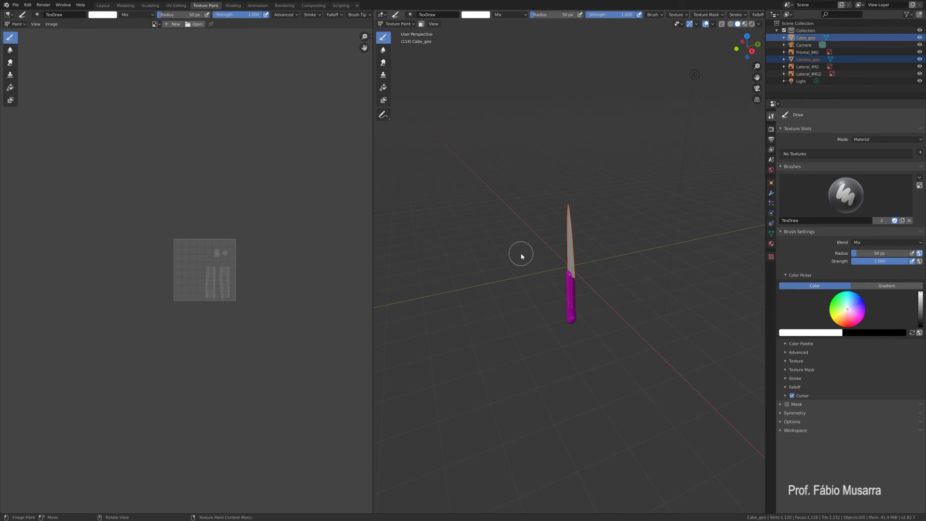
pyautogui.scroll(4, 522, 255)
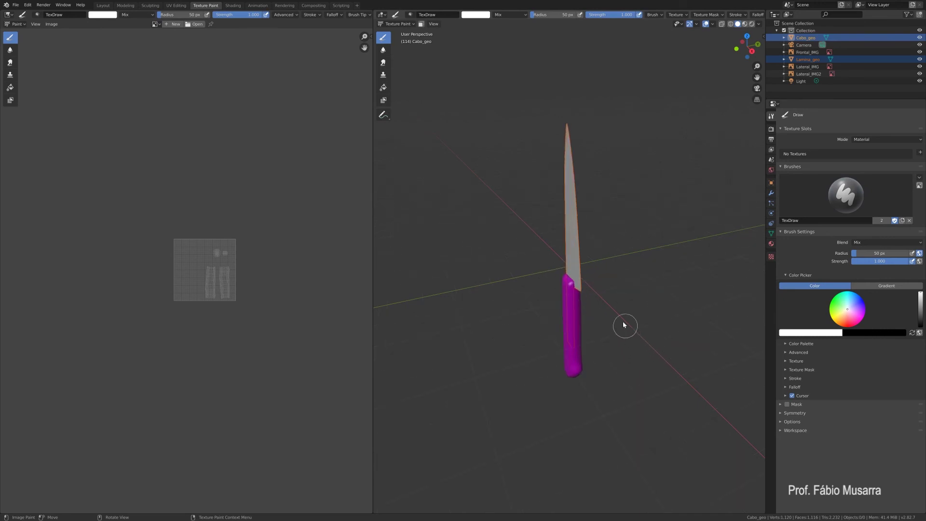
pyautogui.moveTo(623, 321)
pyautogui.mouseDown(button='middle')
pyautogui.moveTo(606, 310)
pyautogui.moveTo(551, 312)
pyautogui.mouseUp(button='middle')
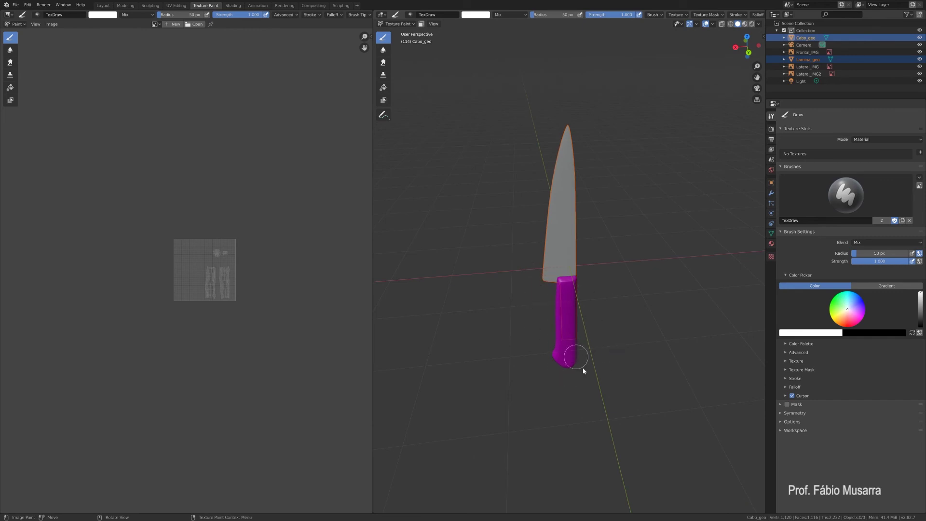
pyautogui.moveTo(591, 343)
pyautogui.mouseDown(button='middle')
pyautogui.moveTo(558, 337)
pyautogui.moveTo(597, 331)
pyautogui.moveTo(522, 332)
pyautogui.moveTo(604, 345)
pyautogui.moveTo(592, 340)
pyautogui.moveTo(599, 329)
pyautogui.mouseUp(button='middle')
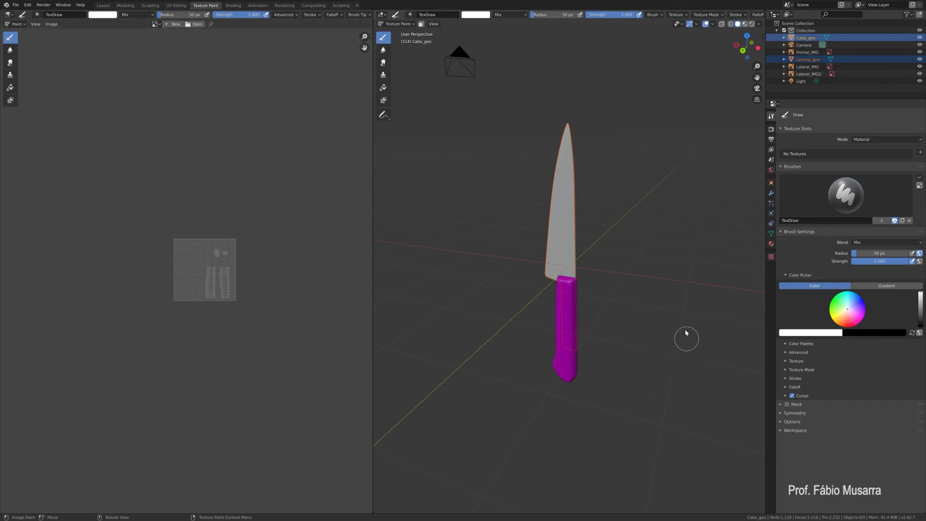
pyautogui.scroll(2, 591, 354)
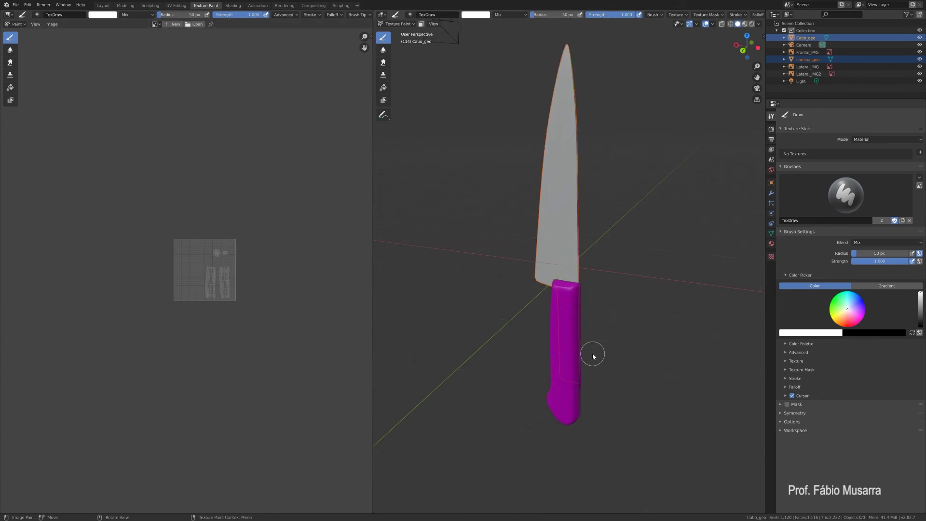
pyautogui.moveTo(562, 326)
pyautogui.mouseDown()
pyautogui.moveTo(558, 364)
pyautogui.moveTo(562, 348)
pyautogui.mouseUp()
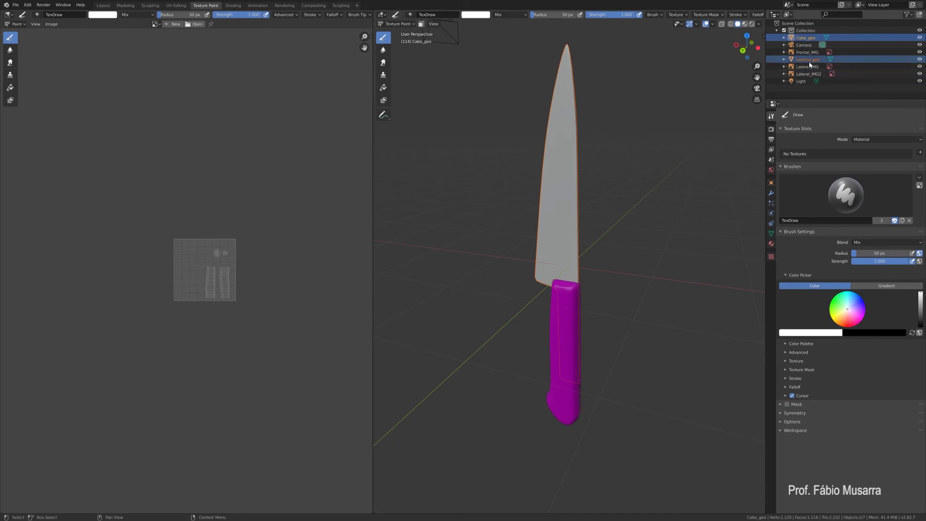
pyautogui.click(920, 59)
pyautogui.moveTo(712, 262); pyautogui.dragTo(591, 265, button='middle')
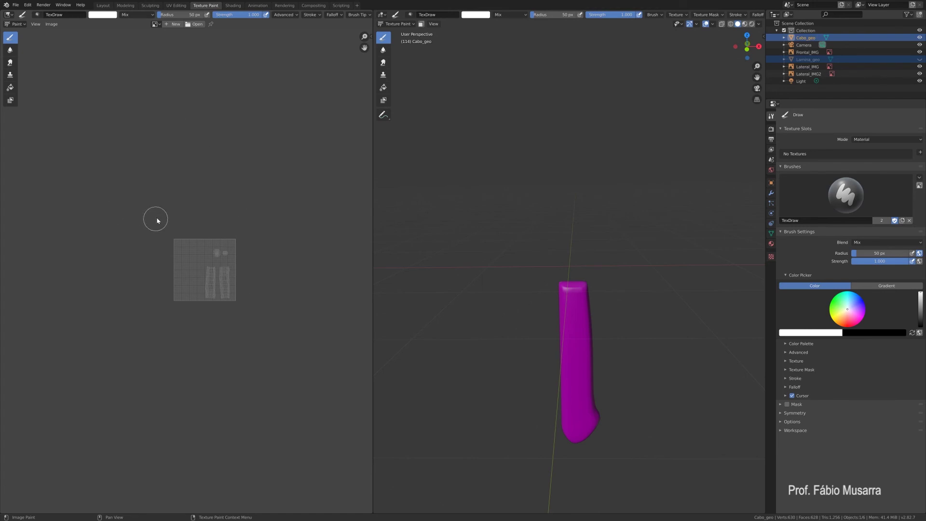
# Create a new blank image named PinturaFaca, 2048 by 2048 px, and fit it in the image editor
pyautogui.click(172, 24)
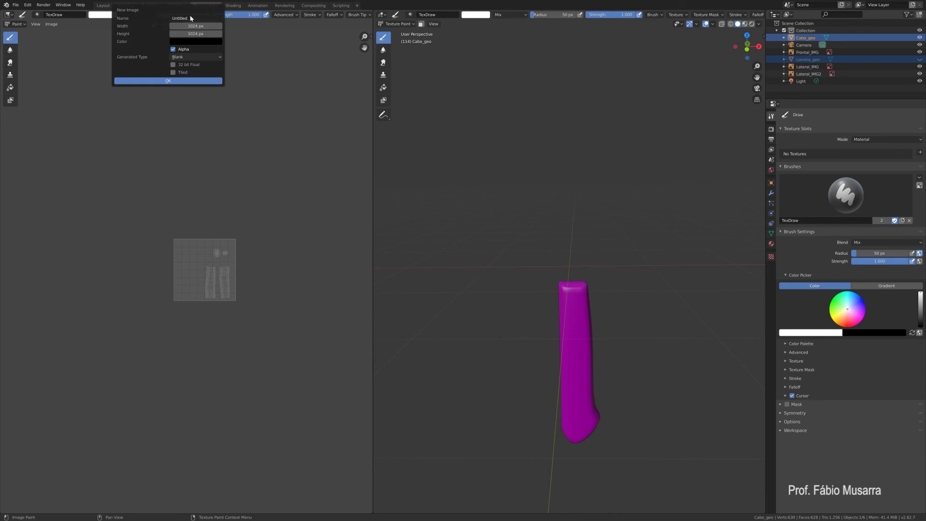
pyautogui.click(189, 20)
pyautogui.moveTo(189, 18); pyautogui.dragTo(170, 18)
pyautogui.write('PinturaFaca')
pyautogui.press('Tab')
pyautogui.write('204')
pyautogui.press('Tab')
pyautogui.write('2')
pyautogui.press('Return')
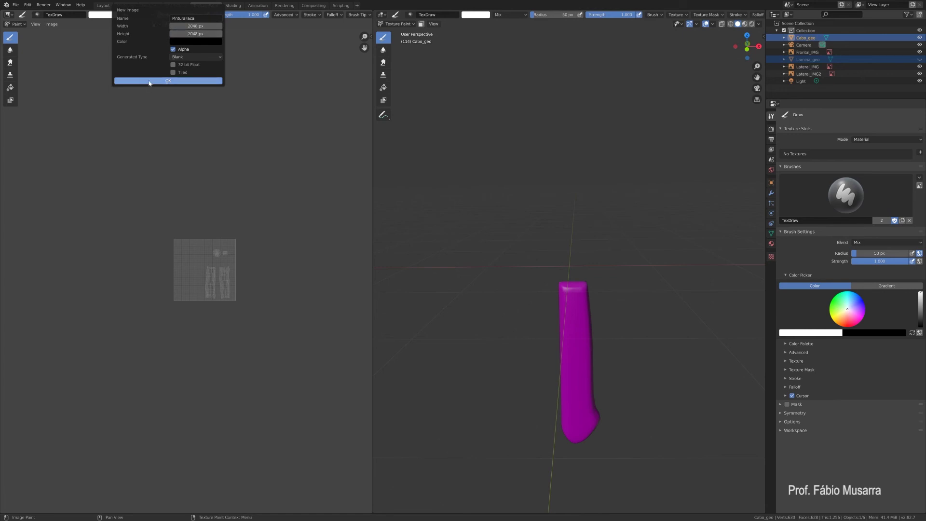
pyautogui.click(149, 81)
pyautogui.press('Home')
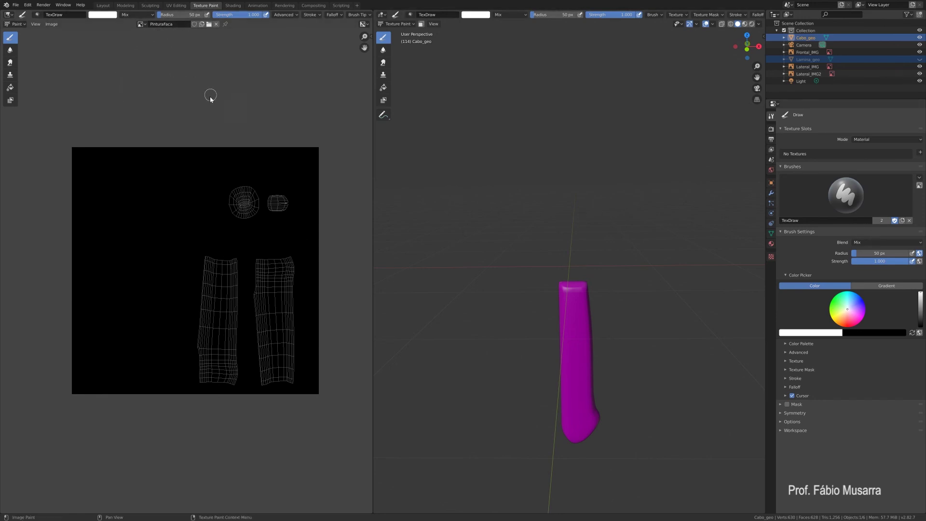
# Save the new image as PinturaFaca.png in the Faca folder
pyautogui.click(51, 25)
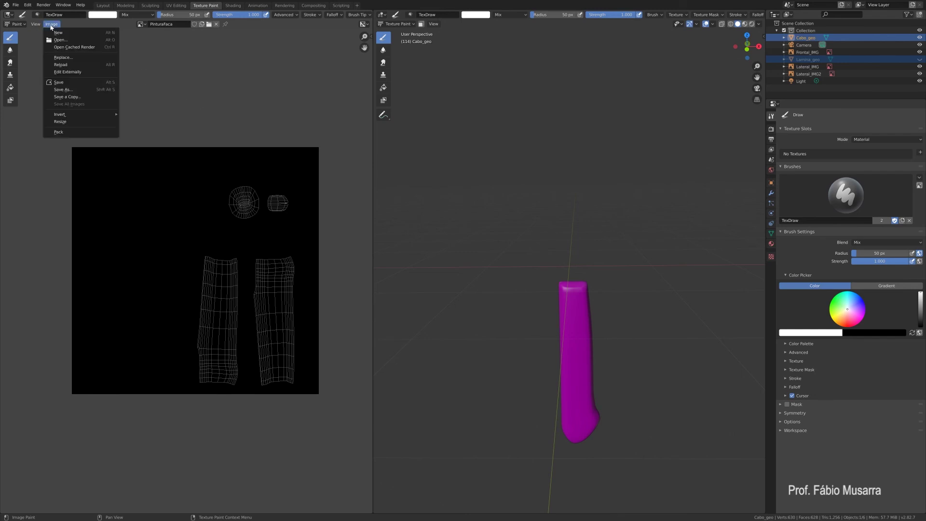
pyautogui.click(72, 90)
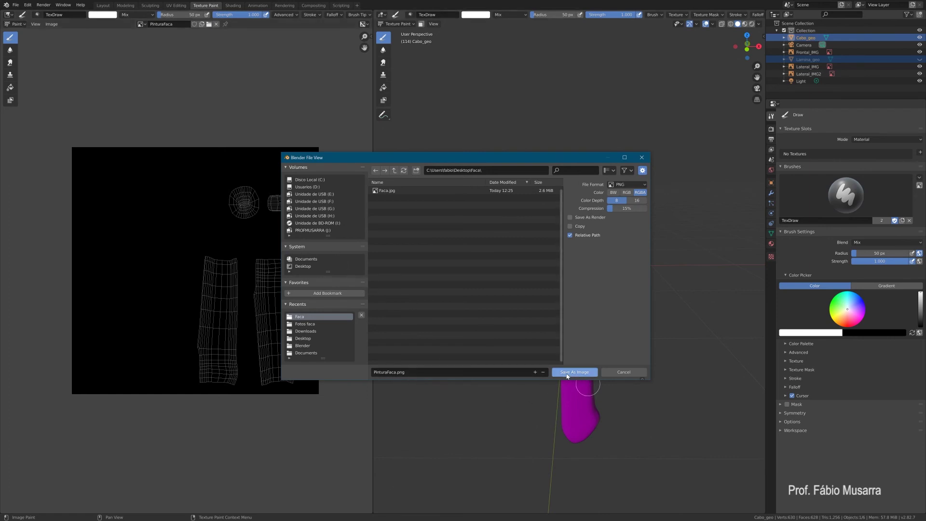
pyautogui.click(568, 376)
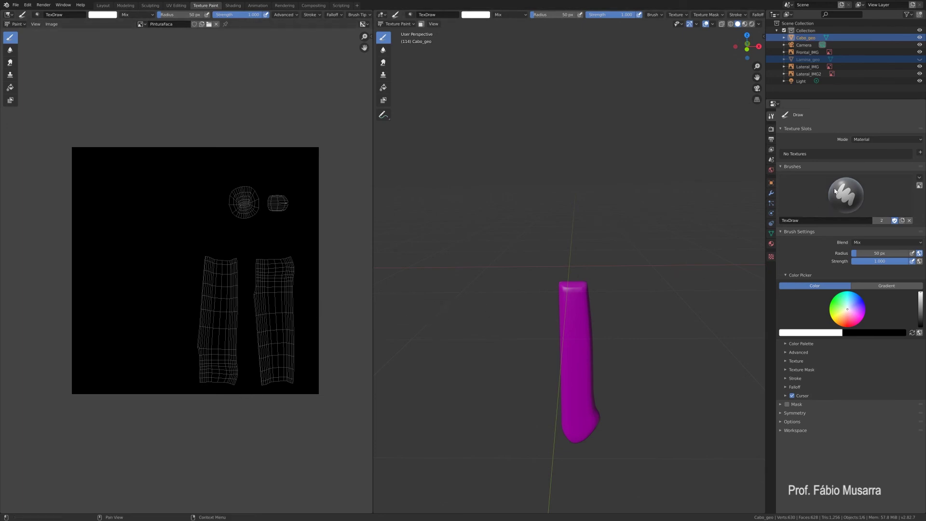
# Set the texture slot mode to Single Image and open PinturaFaca.png as the handle's paint texture
pyautogui.click(904, 141)
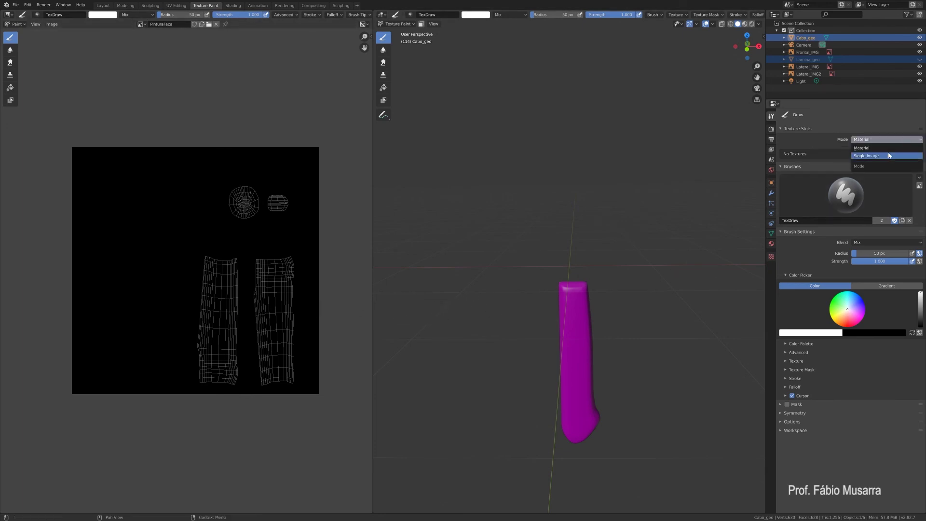
pyautogui.click(890, 157)
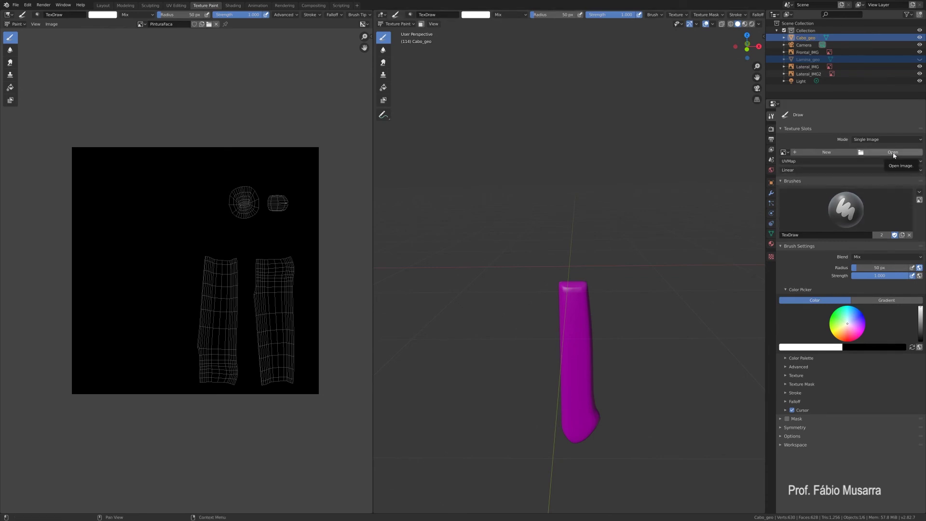
pyautogui.click(894, 153)
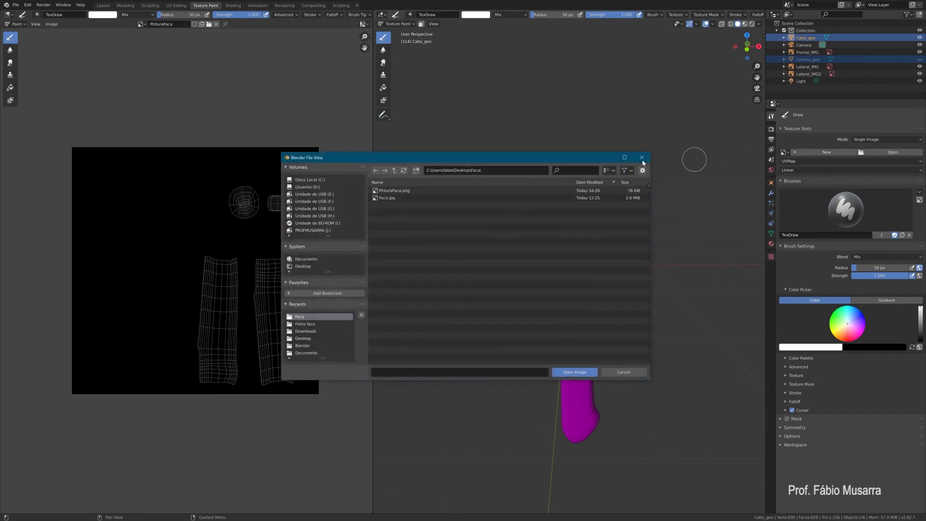
pyautogui.click(387, 192)
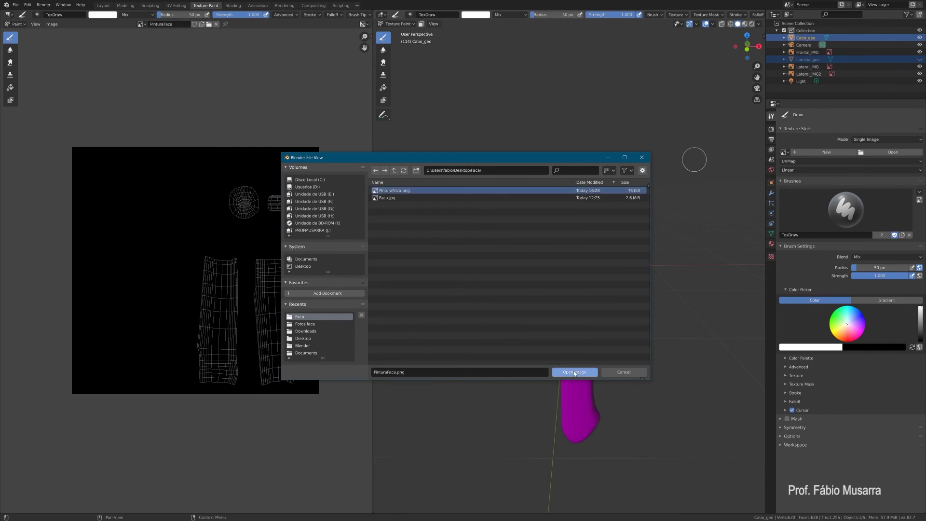
pyautogui.click(589, 370)
# Paint white test strokes along the handle, both on the 3D model and on its UV island in the image
pyautogui.moveTo(625, 322); pyautogui.dragTo(657, 319, button='middle')
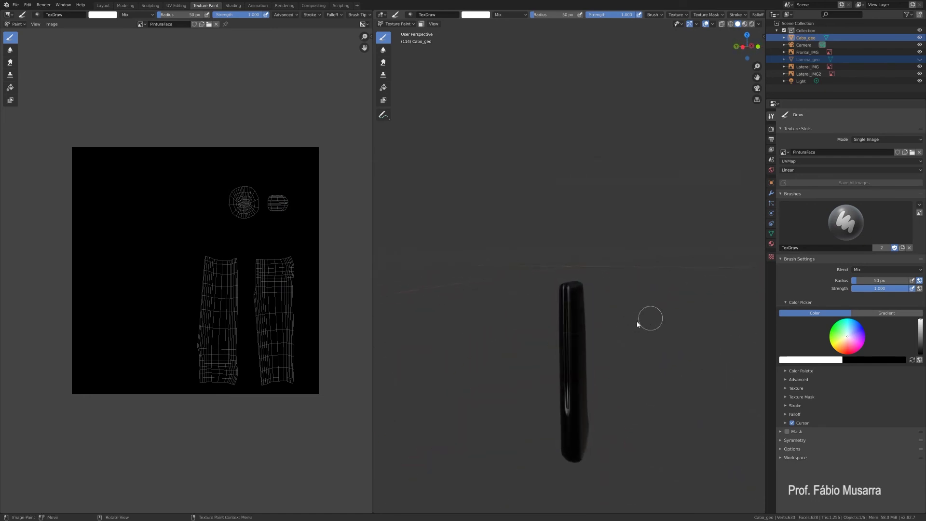
pyautogui.moveTo(622, 403)
pyautogui.mouseDown(button='middle')
pyautogui.moveTo(514, 401)
pyautogui.moveTo(573, 421)
pyautogui.moveTo(672, 407)
pyautogui.moveTo(613, 408)
pyautogui.moveTo(607, 331)
pyautogui.mouseUp(button='middle')
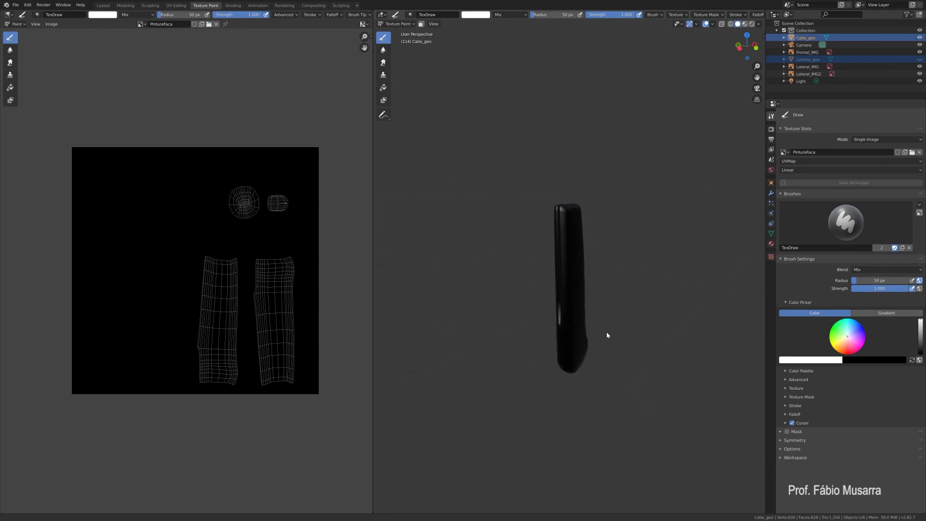
pyautogui.scroll(3, 583, 351)
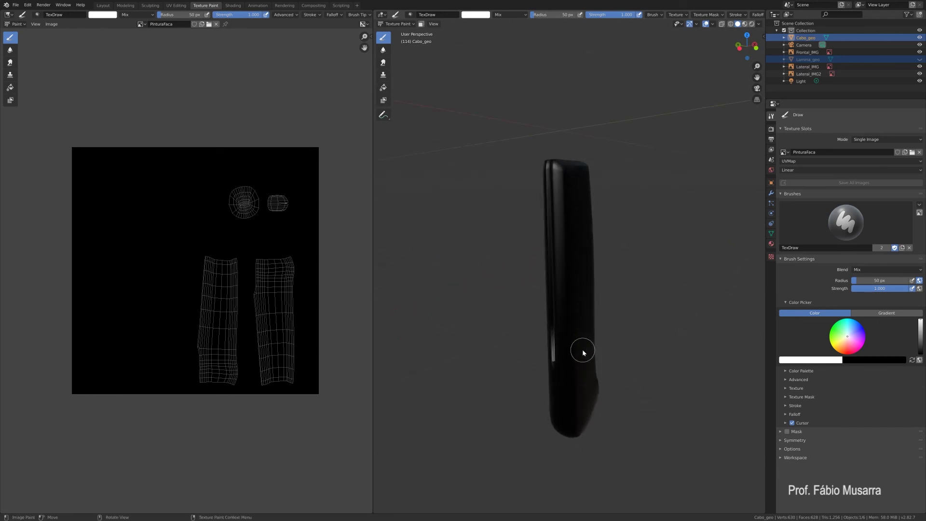
pyautogui.moveTo(582, 350)
pyautogui.mouseDown(button='middle')
pyautogui.moveTo(560, 347)
pyautogui.moveTo(572, 357)
pyautogui.mouseUp(button='middle')
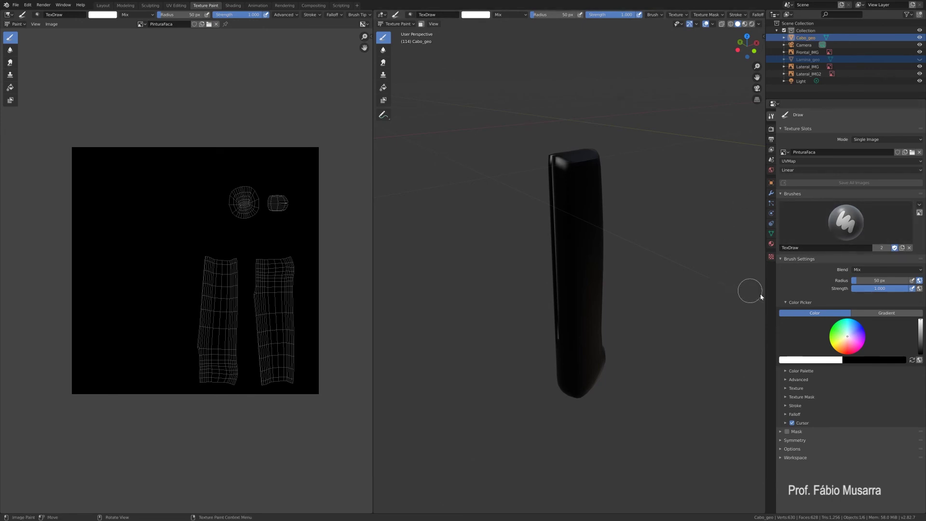
pyautogui.moveTo(630, 282); pyautogui.dragTo(612, 289, button='middle')
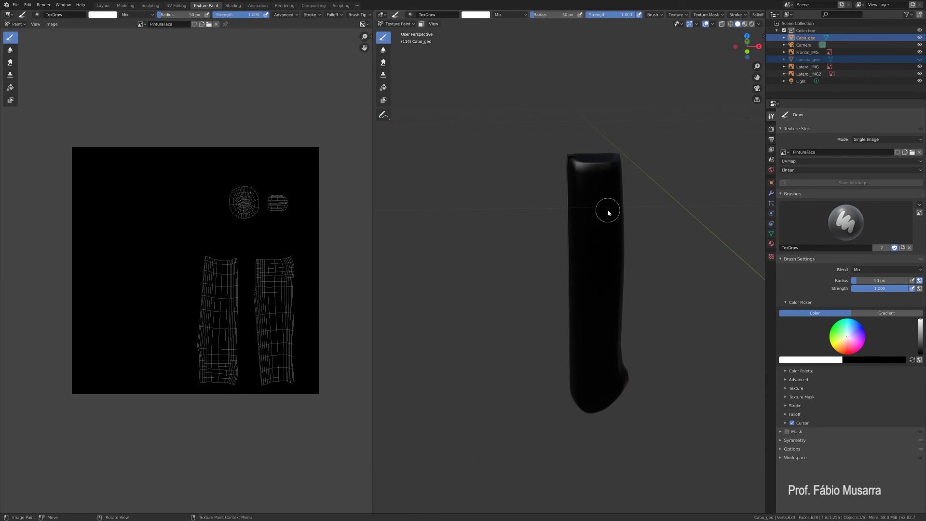
pyautogui.moveTo(601, 194); pyautogui.dragTo(605, 270)
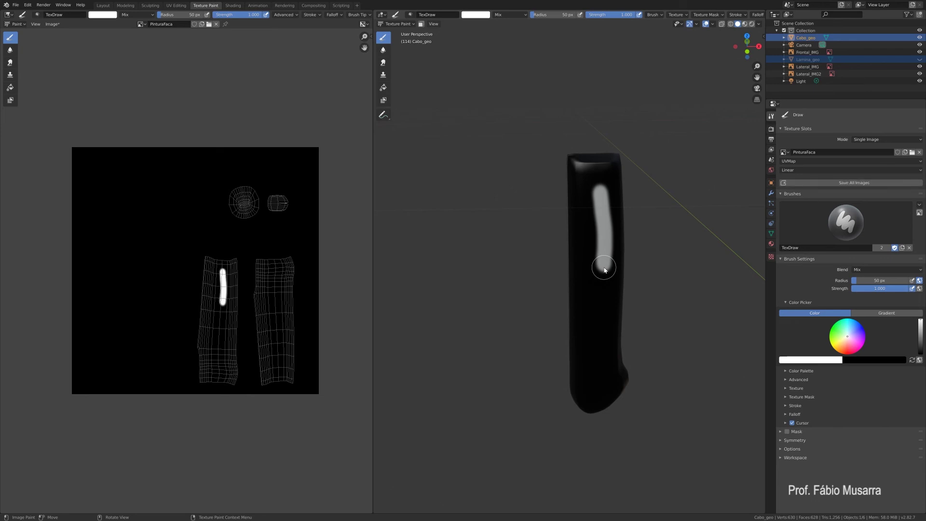
pyautogui.click(220, 321)
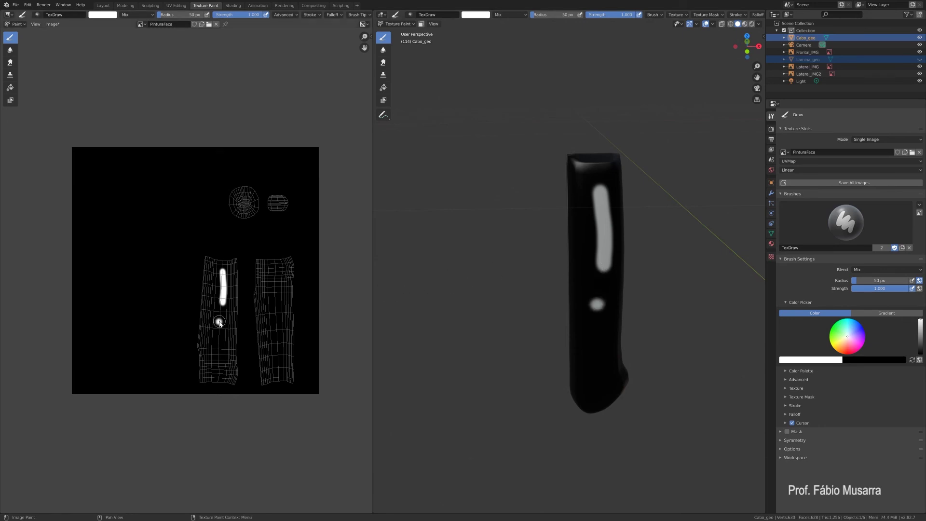
pyautogui.moveTo(219, 323); pyautogui.dragTo(218, 357)
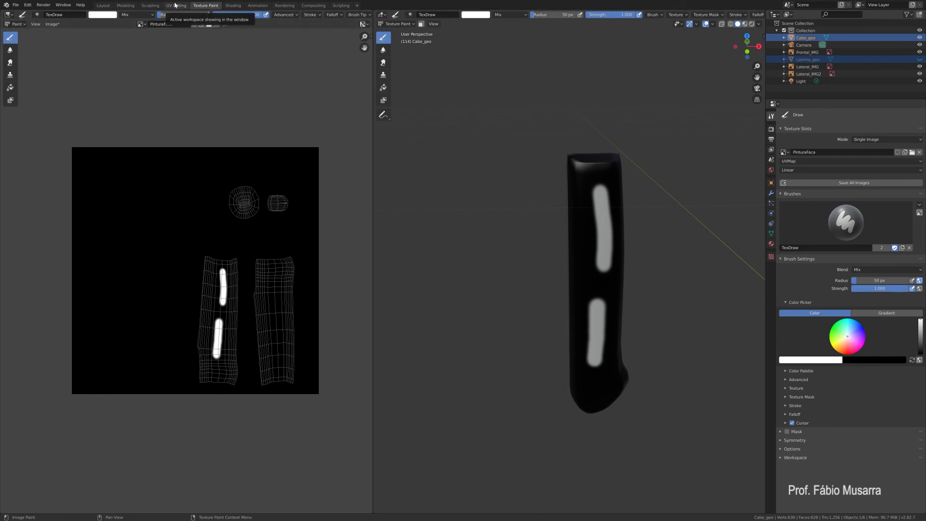
pyautogui.click(9, 15)
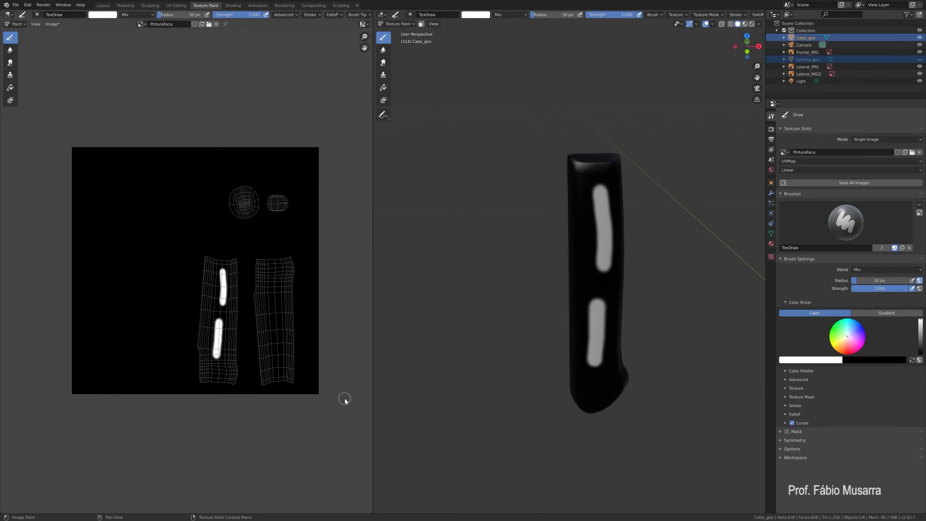
pyautogui.moveTo(218, 272); pyautogui.dragTo(220, 333)
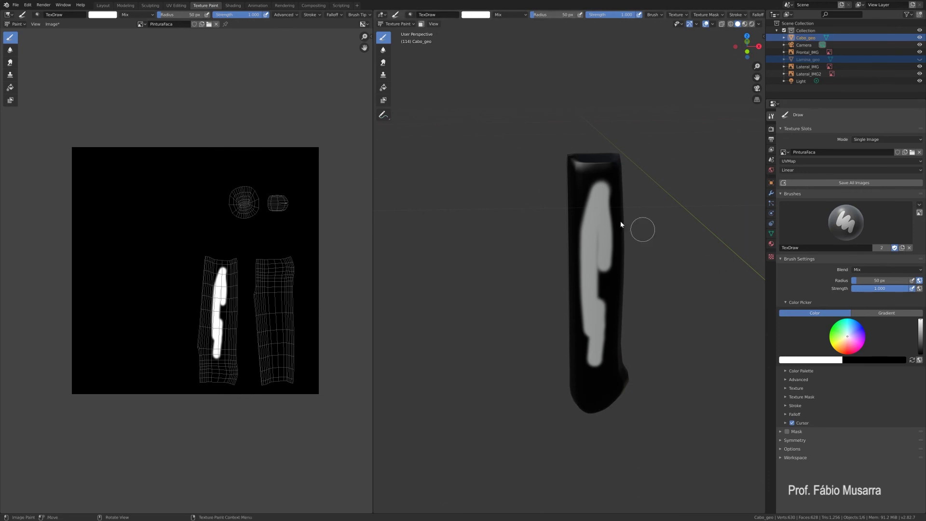
pyautogui.moveTo(594, 187); pyautogui.dragTo(597, 275)
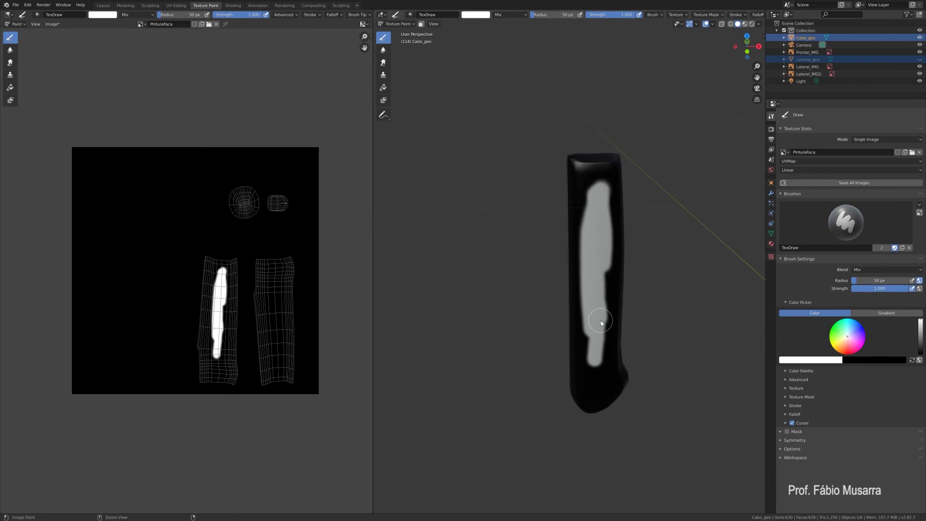
# Undo all the white test strokes on the handle
pyautogui.hotkey('ctrl', 'z')
pyautogui.hotkey('ctrl', 'z')
pyautogui.hotkey('ctrl', 'z')
pyautogui.hotkey('ctrl', 'z')
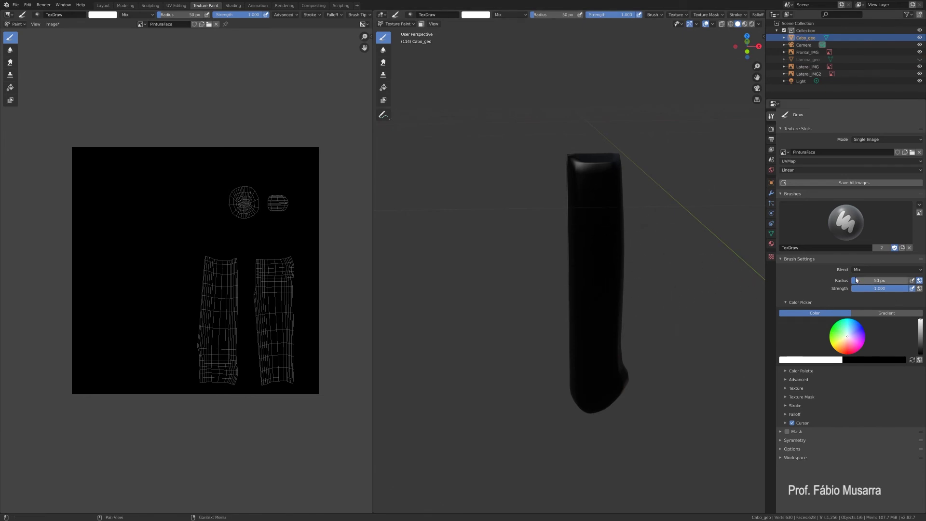
# Try a wide white stroke on the handle with the brush radius at 156 px, and undo it
pyautogui.moveTo(860, 283)
pyautogui.mouseDown()
pyautogui.moveTo(888, 283)
pyautogui.moveTo(872, 283)
pyautogui.mouseUp()
pyautogui.moveTo(595, 216)
pyautogui.mouseDown()
pyautogui.moveTo(586, 296)
pyautogui.moveTo(596, 318)
pyautogui.mouseUp()
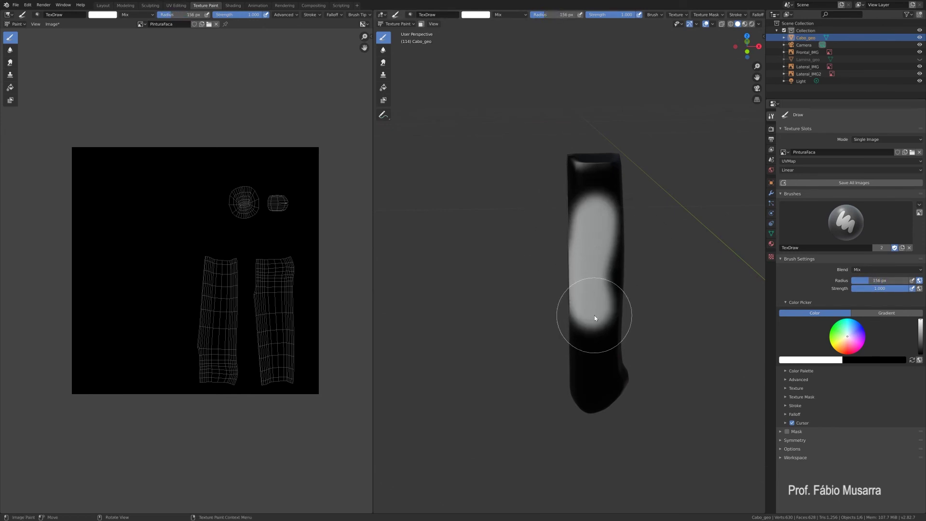
pyautogui.hotkey('ctrl', 'z')
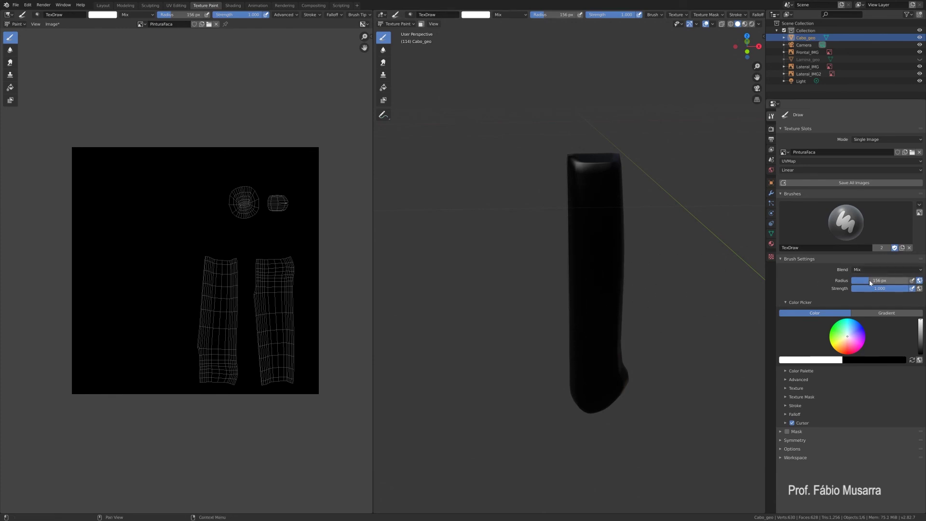
# Set the brush radius to 43 px, test and undo a stroke at 0.226 strength, and set the strength back to 1.000
pyautogui.moveTo(870, 282)
pyautogui.mouseDown()
pyautogui.moveTo(855, 282)
pyautogui.moveTo(893, 288)
pyautogui.moveTo(850, 288)
pyautogui.mouseUp()
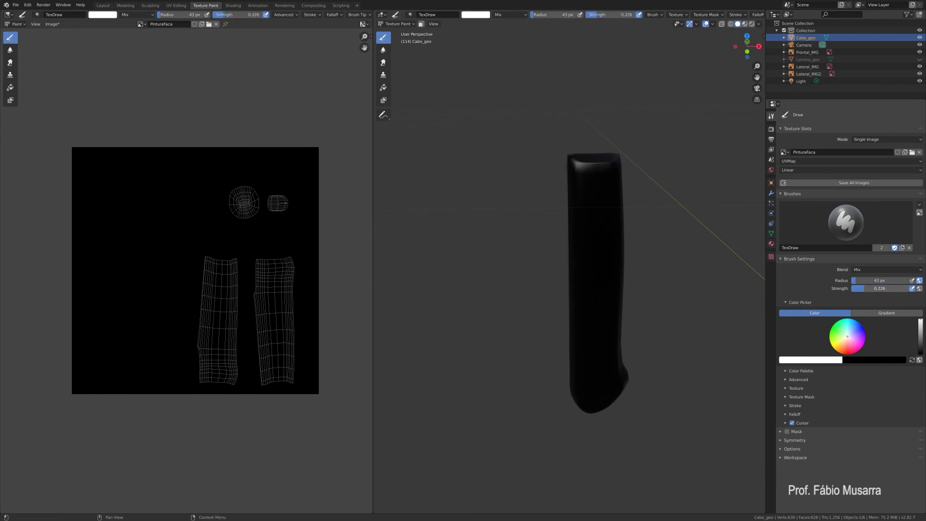
pyautogui.moveTo(599, 246)
pyautogui.mouseDown()
pyautogui.moveTo(595, 212)
pyautogui.moveTo(581, 236)
pyautogui.moveTo(600, 314)
pyautogui.mouseUp()
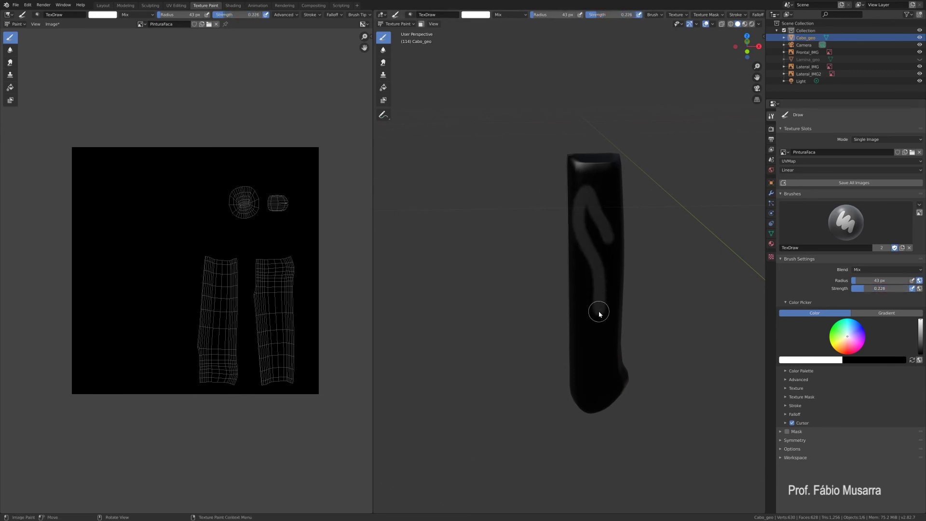
pyautogui.hotkey('ctrl', 'z')
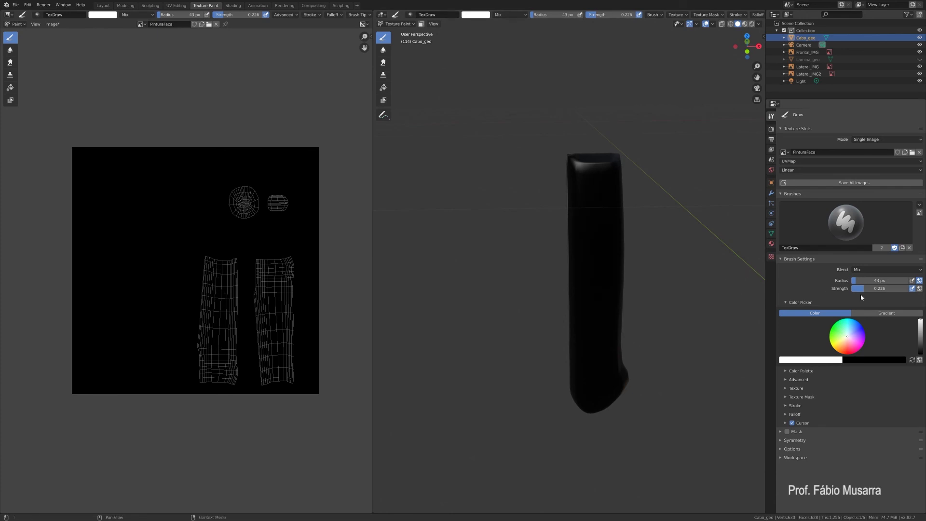
pyautogui.moveTo(861, 288); pyautogui.dragTo(915, 289)
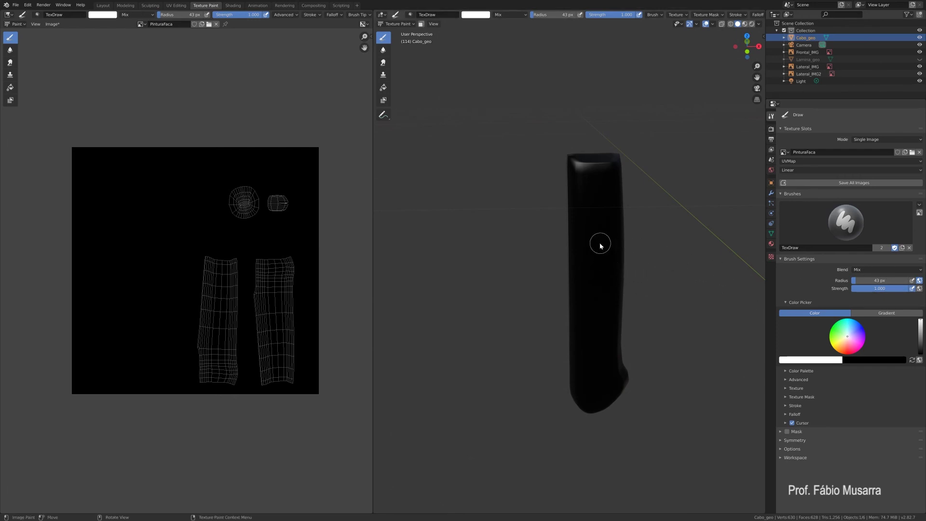
# Try white strokes on the handle with the brush radius at 18 px and at 148 px, and undo both strokes
pyautogui.press('f')
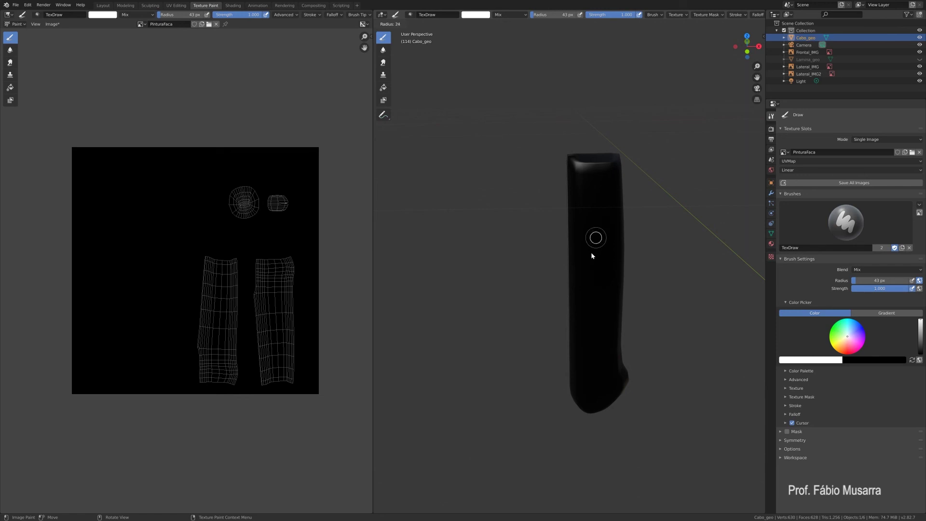
pyautogui.click(590, 256)
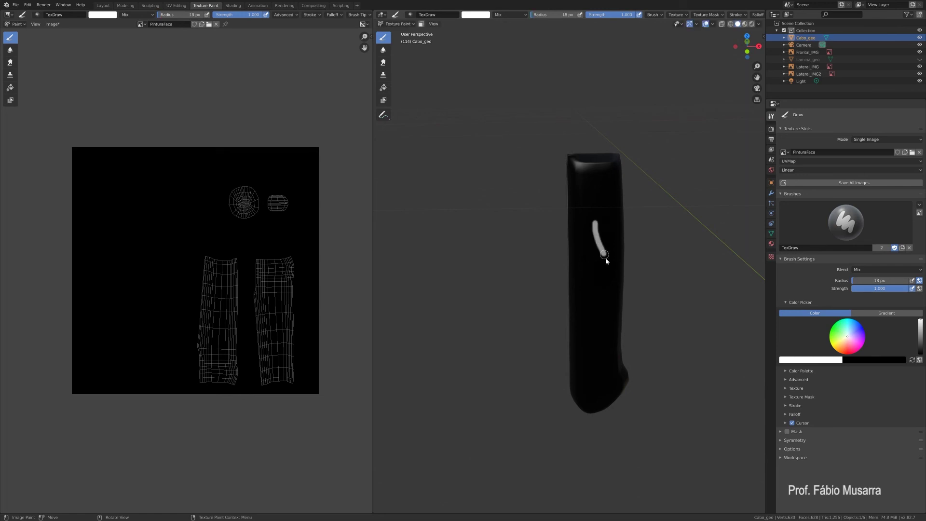
pyautogui.press('f')
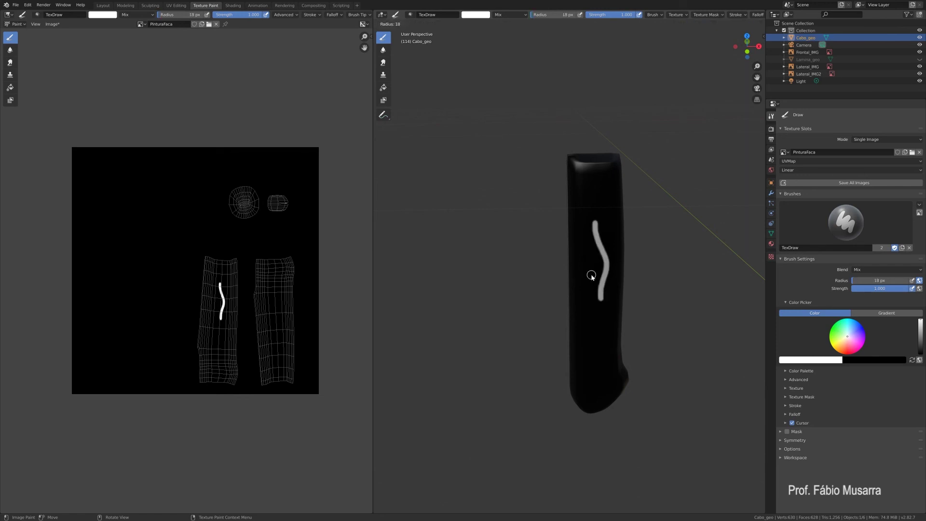
pyautogui.click(615, 268)
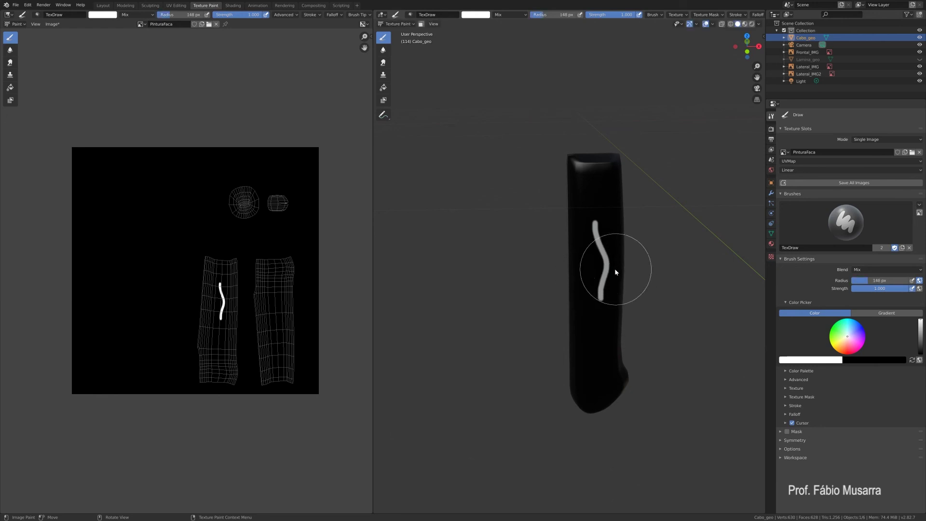
pyautogui.moveTo(606, 258)
pyautogui.mouseDown()
pyautogui.moveTo(589, 218)
pyautogui.moveTo(605, 186)
pyautogui.mouseUp()
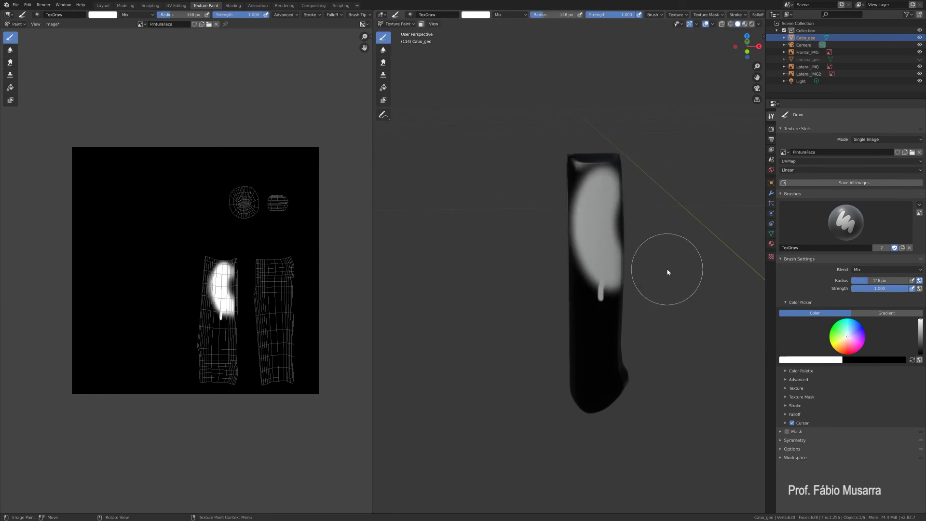
pyautogui.hotkey('ctrl', 'z')
pyautogui.hotkey('ctrl', 'z')
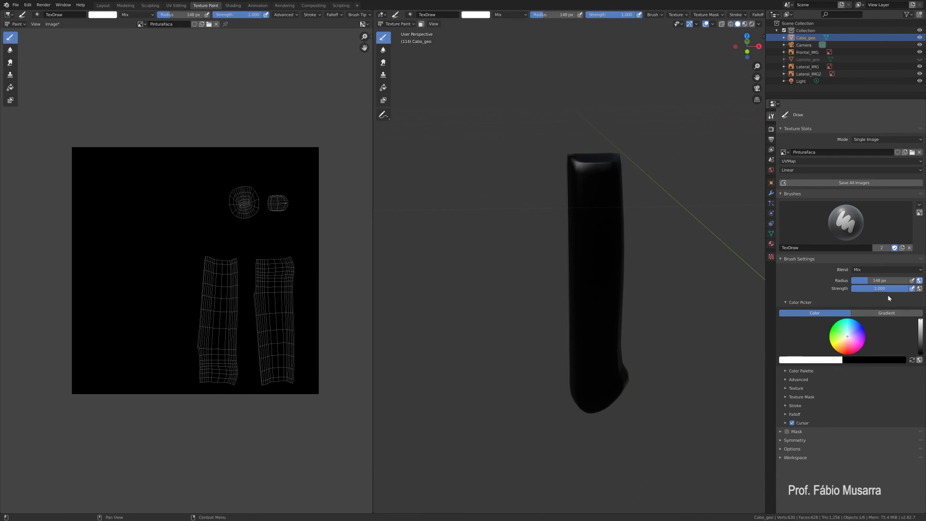
# Try soft white strokes on the handle at 0.046 strength, and undo back to a 50 px radius and 1.000 strength
pyautogui.hotkey('shift', 'f')
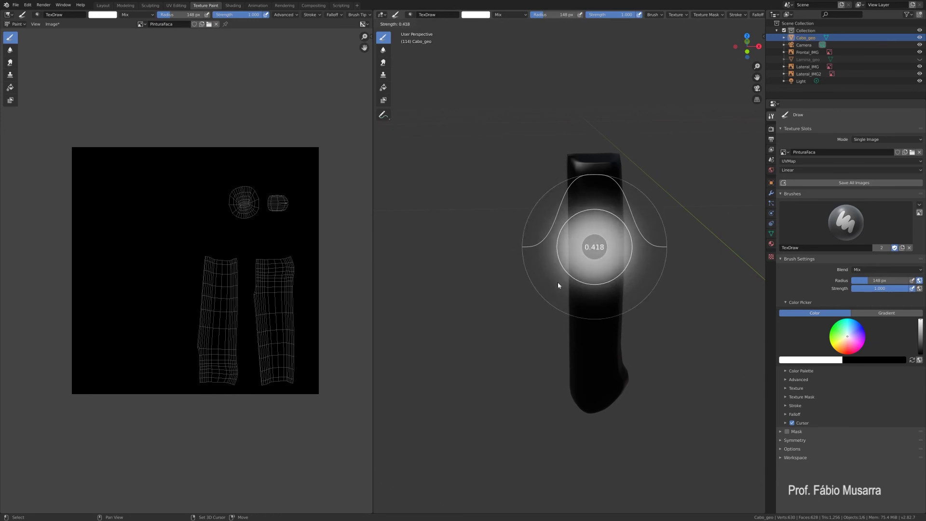
pyautogui.click(537, 288)
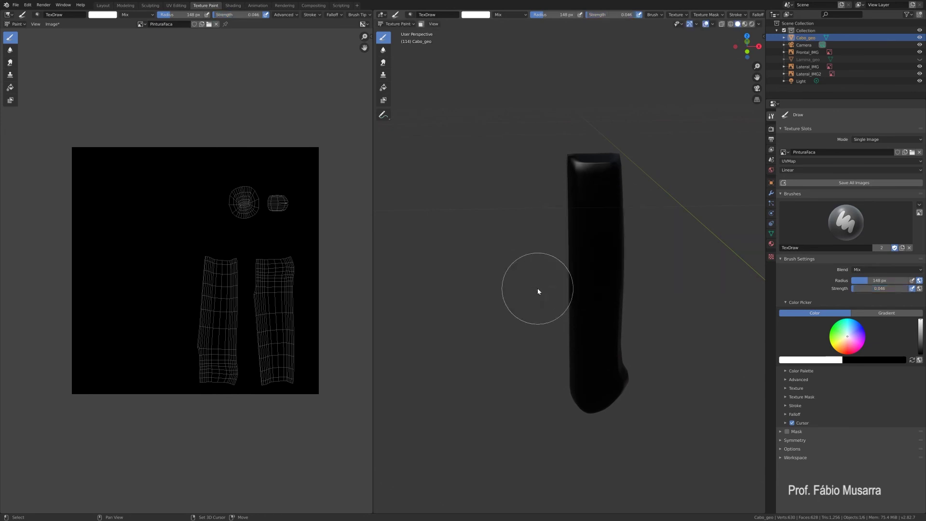
pyautogui.moveTo(592, 232)
pyautogui.mouseDown()
pyautogui.moveTo(589, 271)
pyautogui.moveTo(598, 216)
pyautogui.moveTo(595, 246)
pyautogui.moveTo(587, 192)
pyautogui.moveTo(581, 273)
pyautogui.moveTo(593, 236)
pyautogui.moveTo(578, 198)
pyautogui.moveTo(577, 207)
pyautogui.mouseUp()
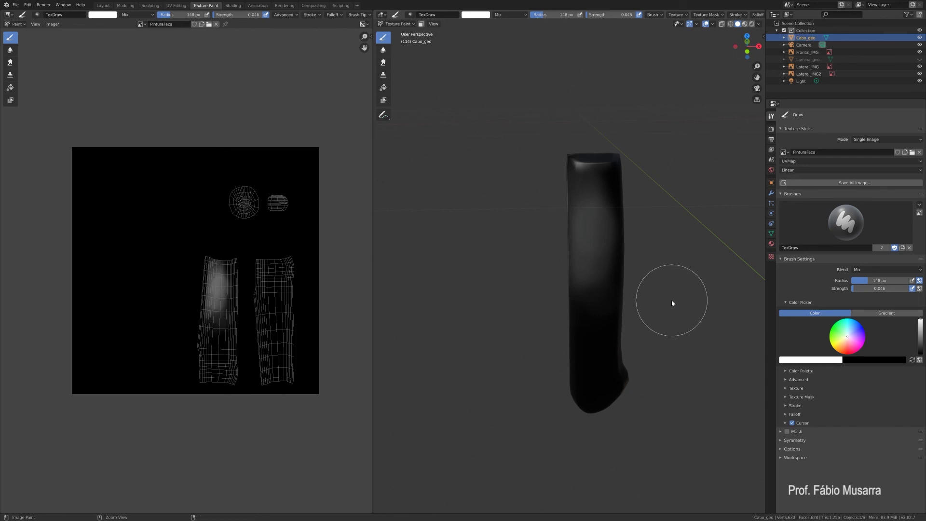
pyautogui.hotkey('ctrl', 'z')
pyautogui.hotkey('ctrl', 'z')
pyautogui.hotkey('ctrl', 'z')
pyautogui.hotkey('ctrl', 'z')
pyautogui.hotkey('ctrl', 'z')
pyautogui.hotkey('ctrl', 'z')
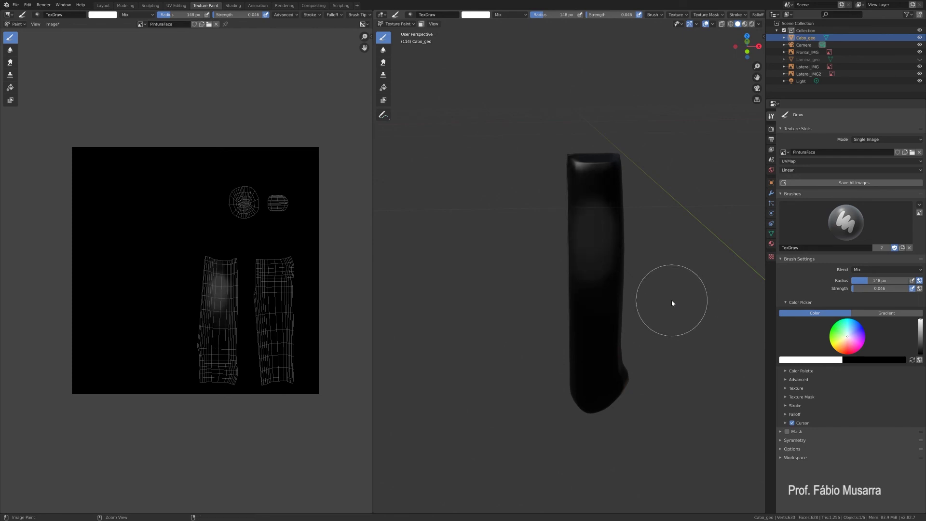
pyautogui.hotkey('ctrl', 'z')
pyautogui.hotkey('ctrl', 'z')
pyautogui.hotkey('ctrl', 'z')
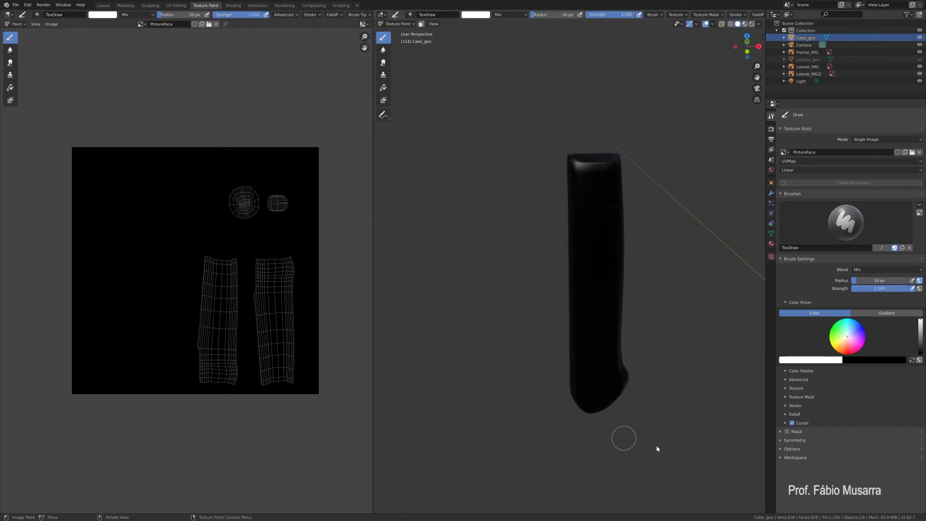
# Create a new brush texture and load the image Faca.jpg into it
pyautogui.moveTo(643, 297)
pyautogui.mouseDown(button='middle')
pyautogui.moveTo(602, 302)
pyautogui.moveTo(626, 303)
pyautogui.mouseUp(button='middle')
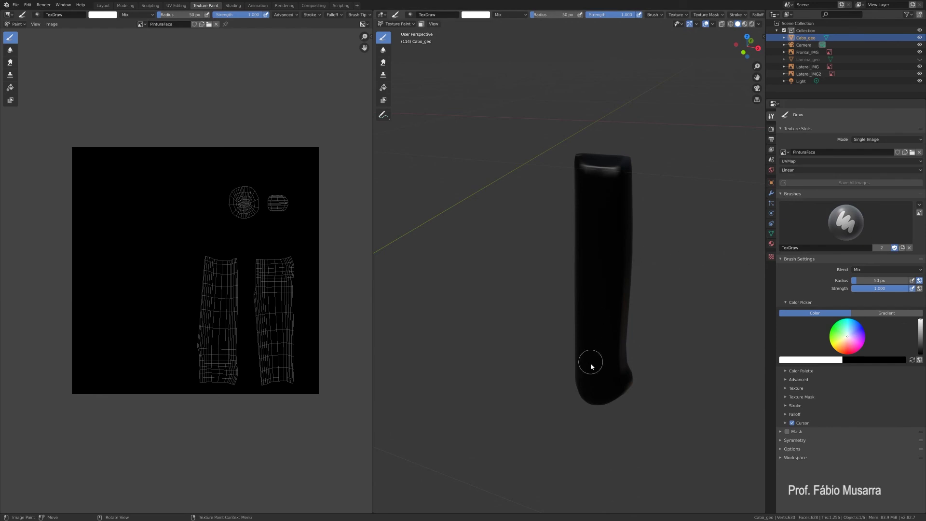
pyautogui.click(771, 258)
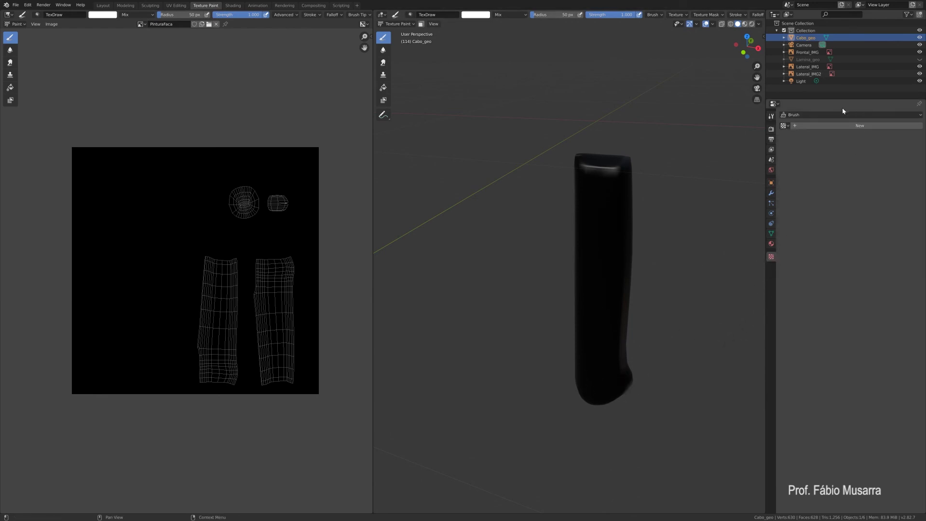
pyautogui.click(840, 126)
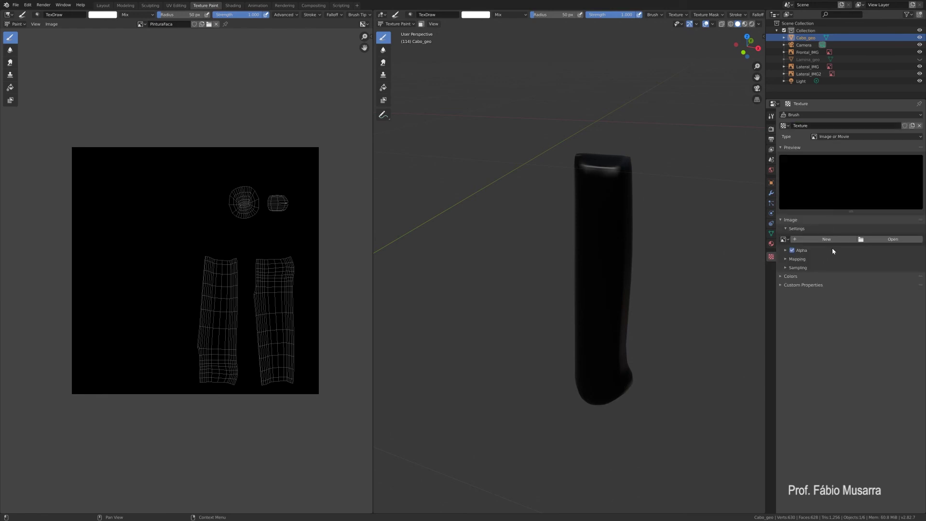
pyautogui.click(896, 240)
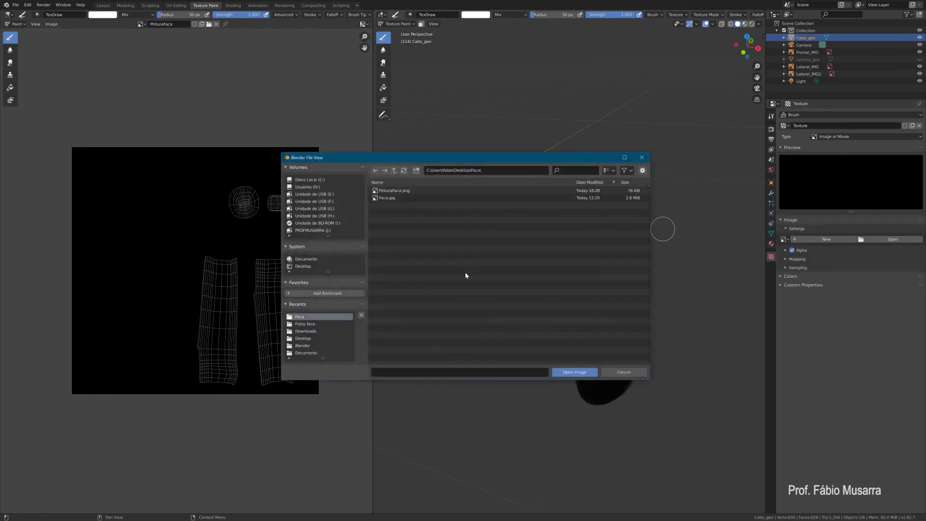
pyautogui.click(386, 198)
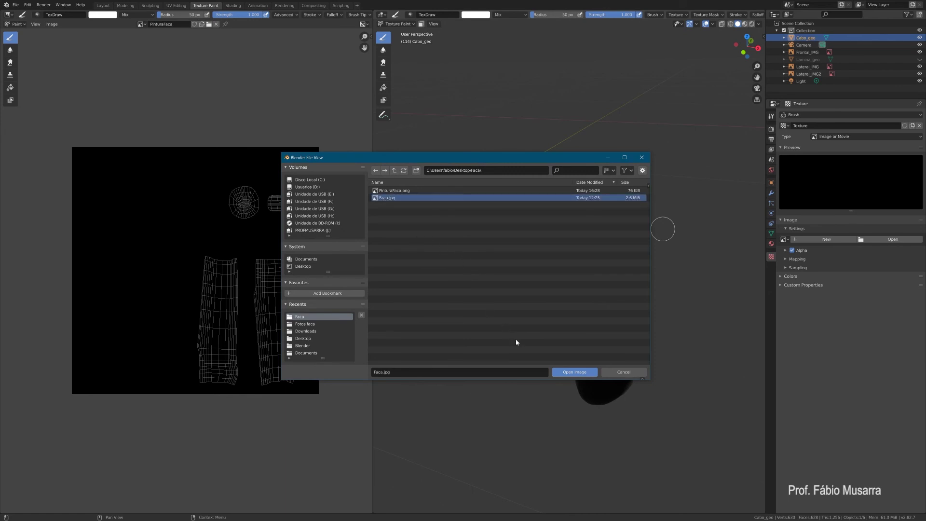
pyautogui.click(574, 372)
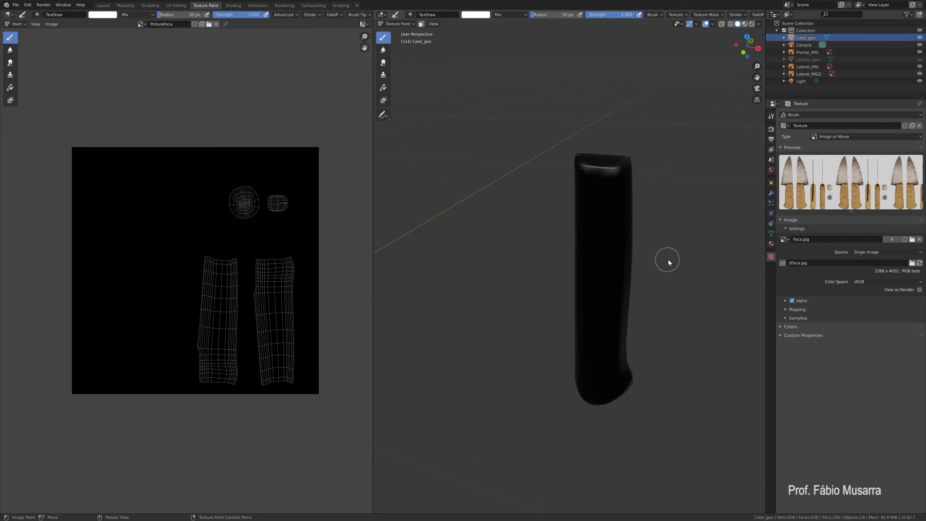
# Set the brush texture's mapping to Stencil and fit the stencil to the image aspect
pyautogui.click(771, 116)
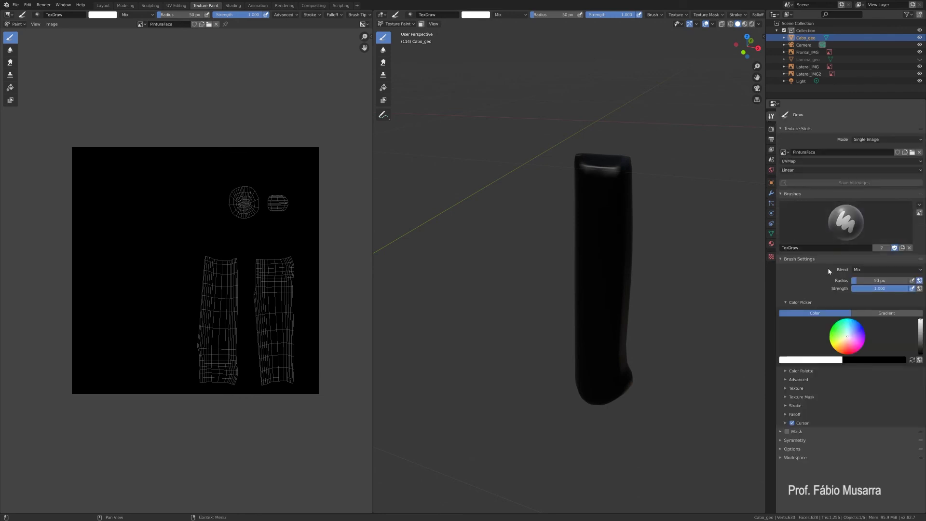
pyautogui.click(785, 388)
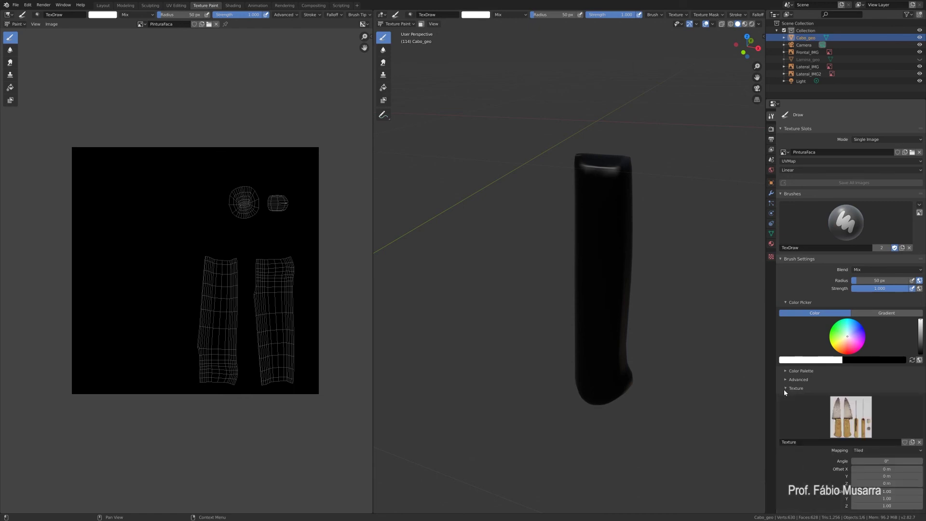
pyautogui.scroll(-2, 827, 419)
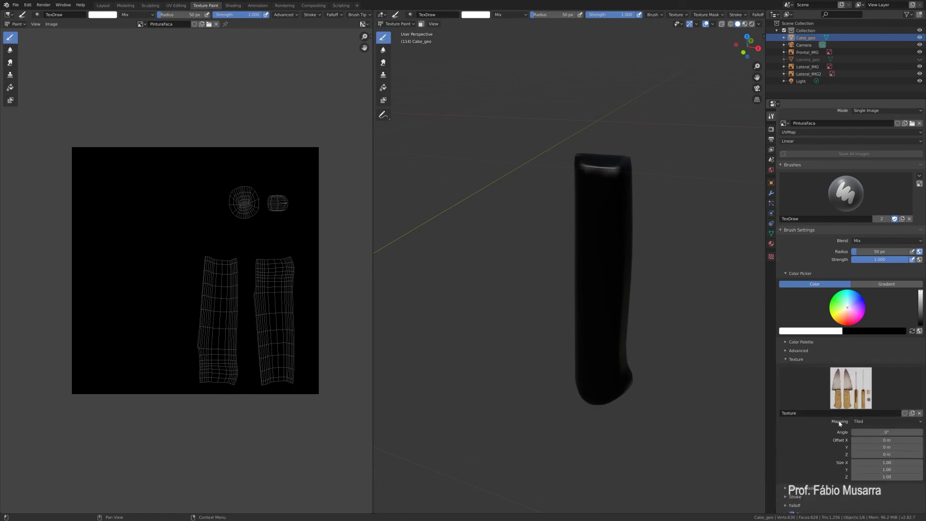
pyautogui.click(920, 423)
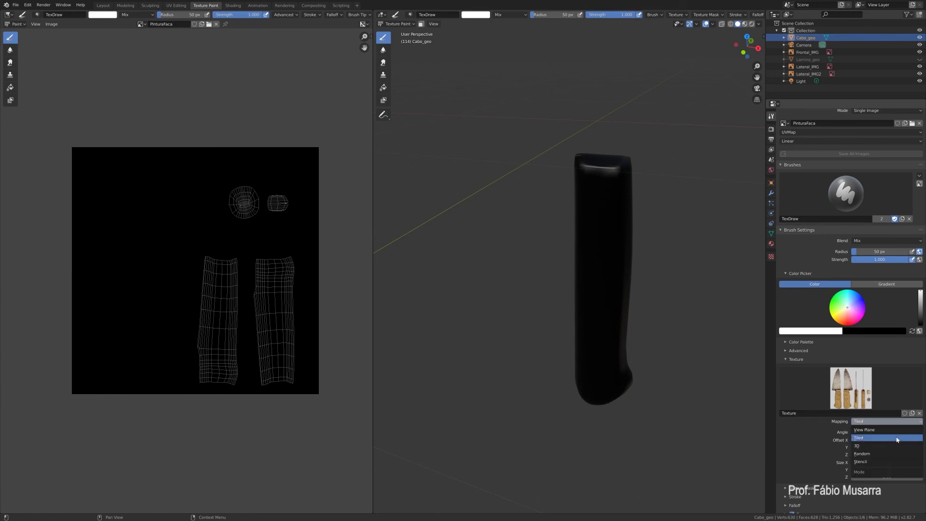
pyautogui.click(864, 464)
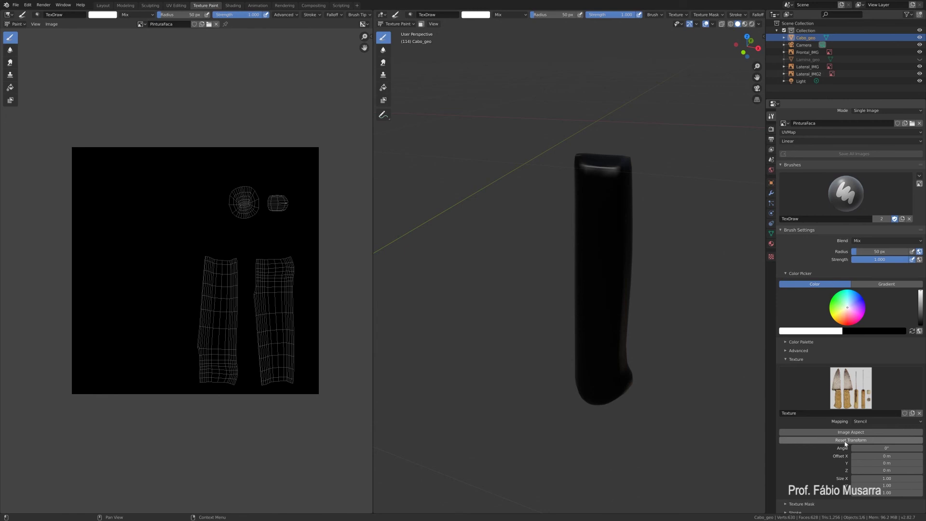
pyautogui.click(844, 434)
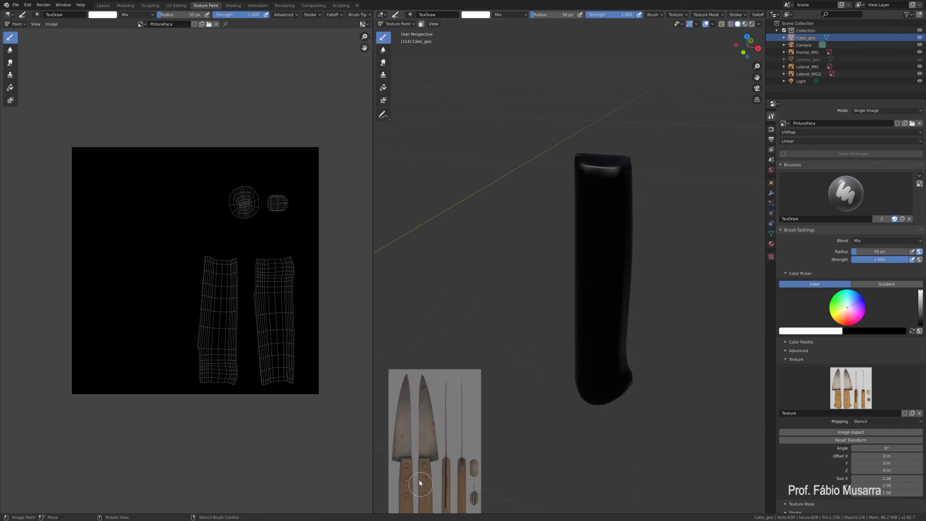
# Show the handle in front orthographic view and hide the Frontal_IMG, Lateral_IMG and Lateral_IMG2 reference images
pyautogui.moveTo(621, 346)
pyautogui.mouseDown(button='middle')
pyautogui.moveTo(560, 333)
pyautogui.moveTo(544, 341)
pyautogui.moveTo(551, 329)
pyautogui.moveTo(550, 338)
pyautogui.moveTo(569, 347)
pyautogui.moveTo(551, 345)
pyautogui.mouseUp(button='middle')
pyautogui.scroll(-2, 555, 322)
pyautogui.scroll(1, 554, 323)
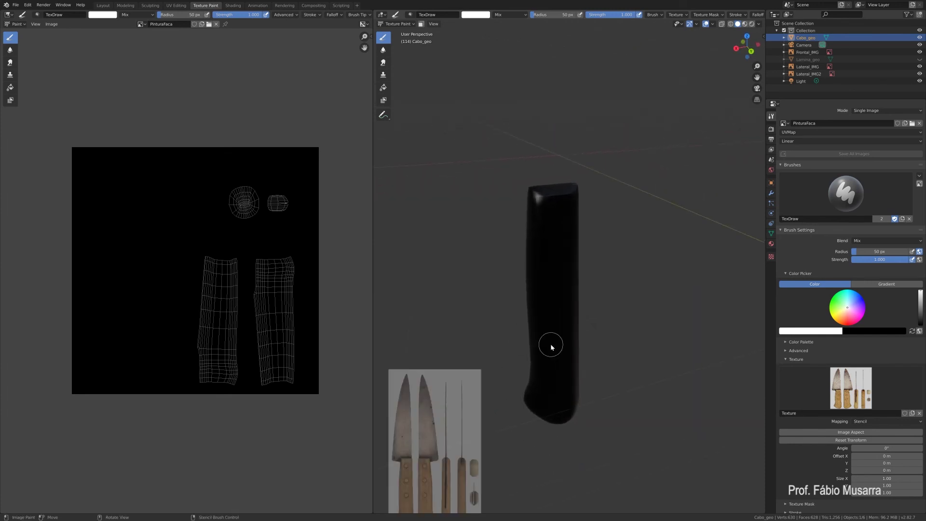
pyautogui.press('KP_3')
pyautogui.press('KP_1')
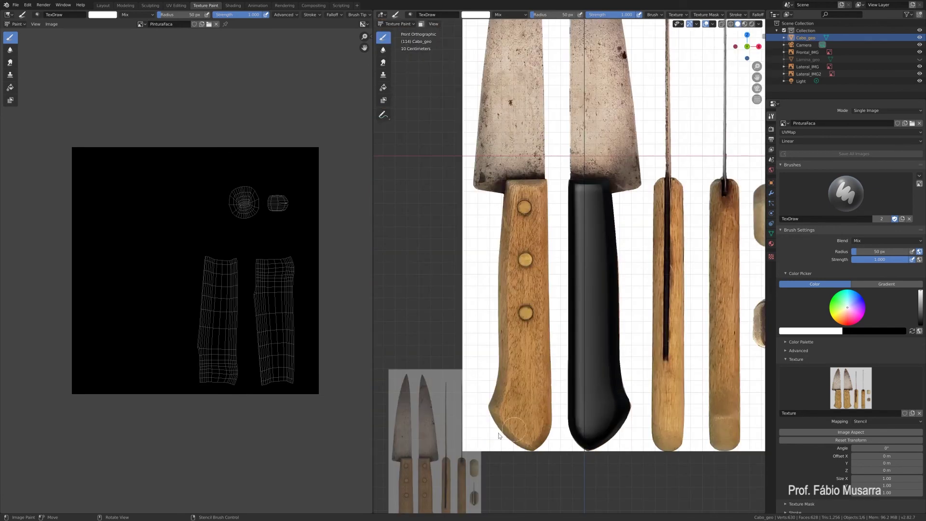
pyautogui.scroll(-3, 557, 388)
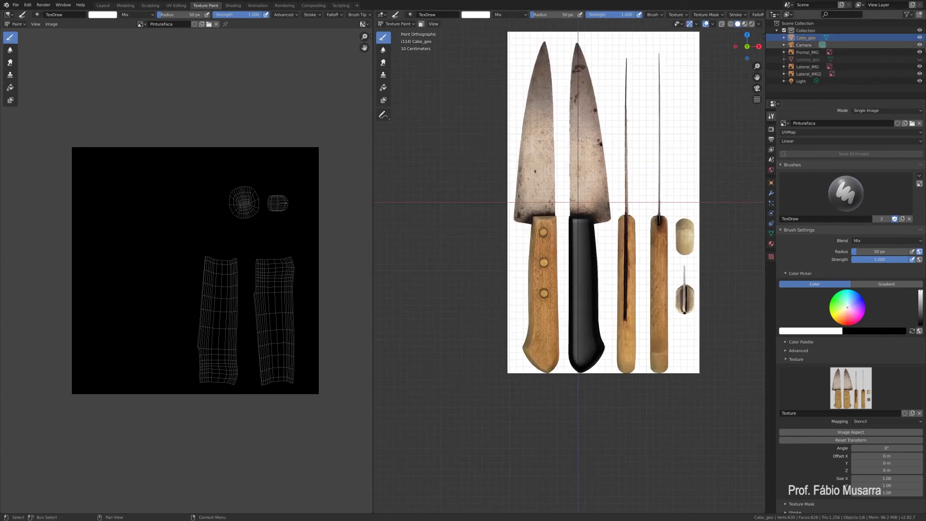
pyautogui.click(920, 52)
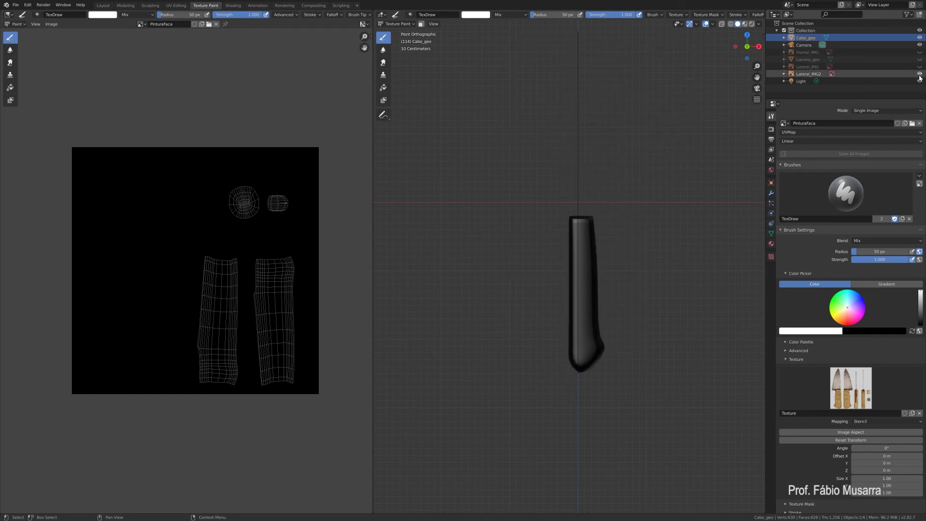
pyautogui.click(920, 74)
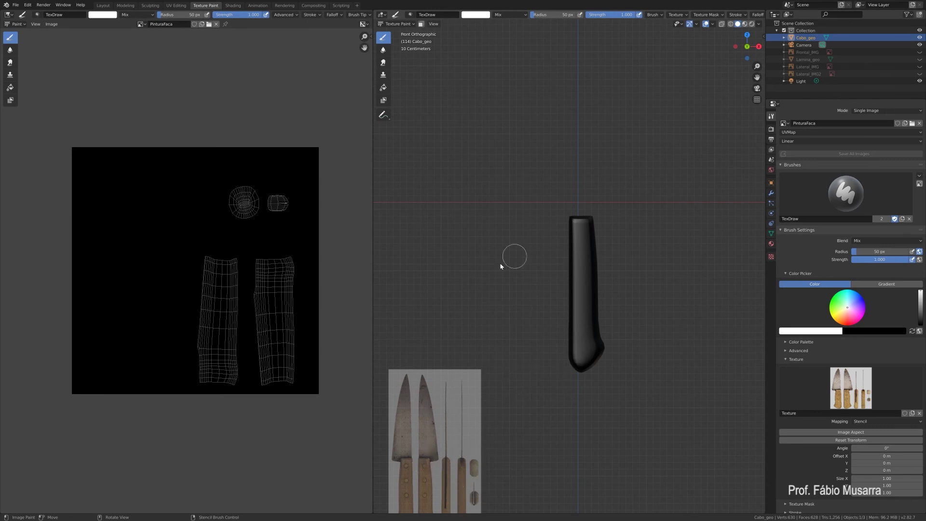
# Try moving, enlarging and rotating the knife stencil, set its angle to 0°, and reset its transform with the image aspect refitted
pyautogui.moveTo(424, 458); pyautogui.dragTo(482, 269, button='right')
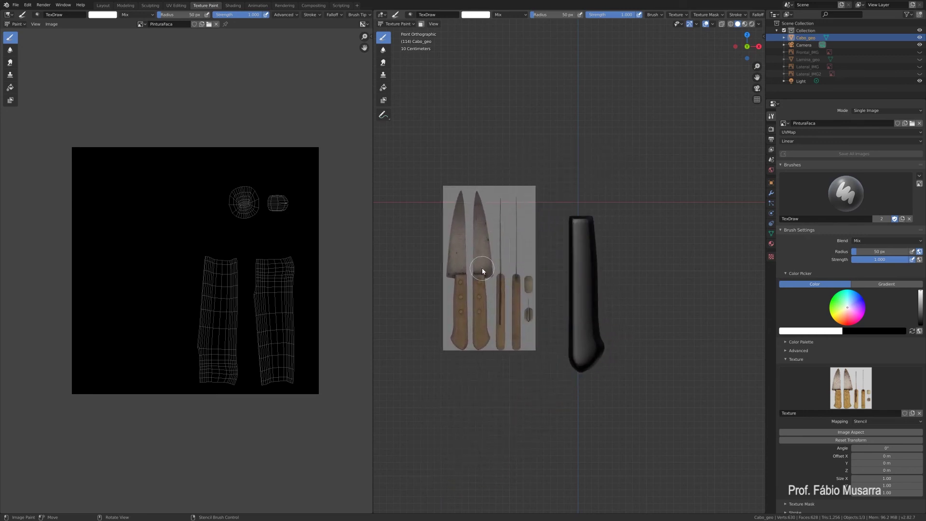
pyautogui.moveTo(499, 317); pyautogui.dragTo(528, 311, button='right')
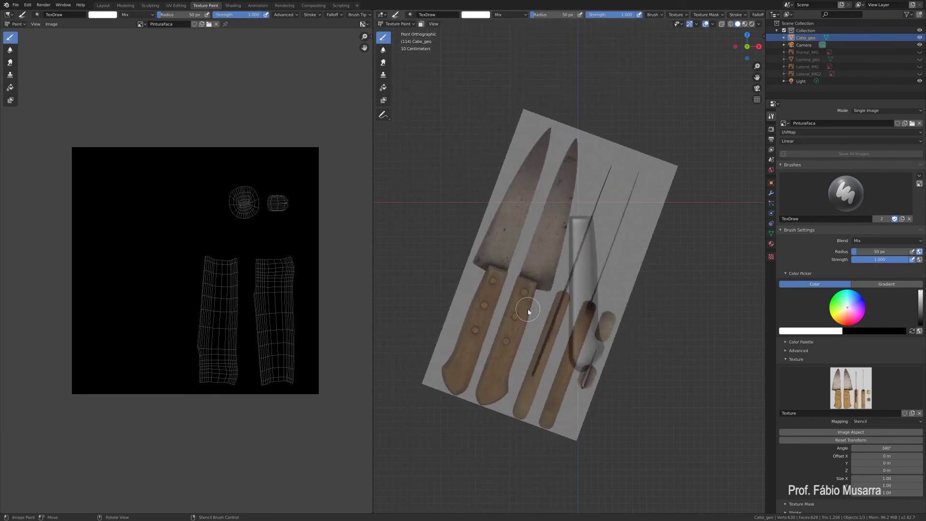
pyautogui.click(886, 449)
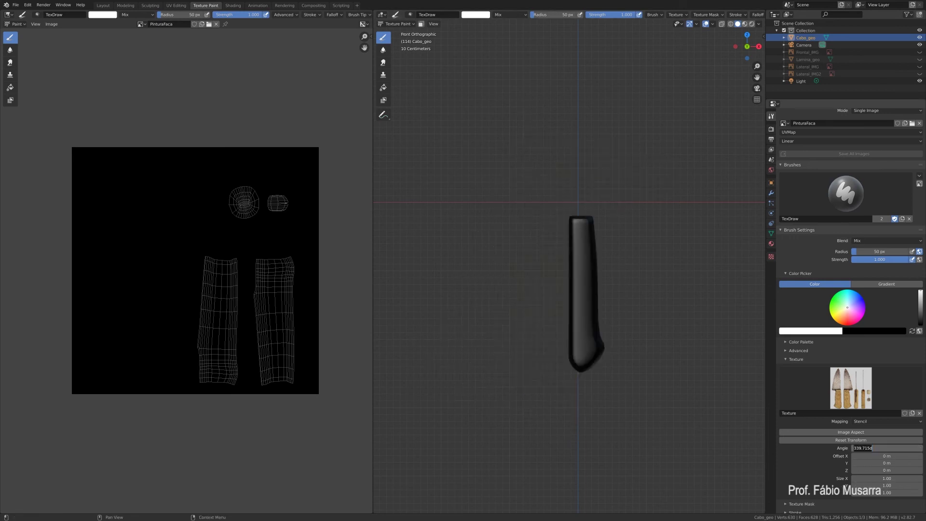
pyautogui.write('0')
pyautogui.press('Return')
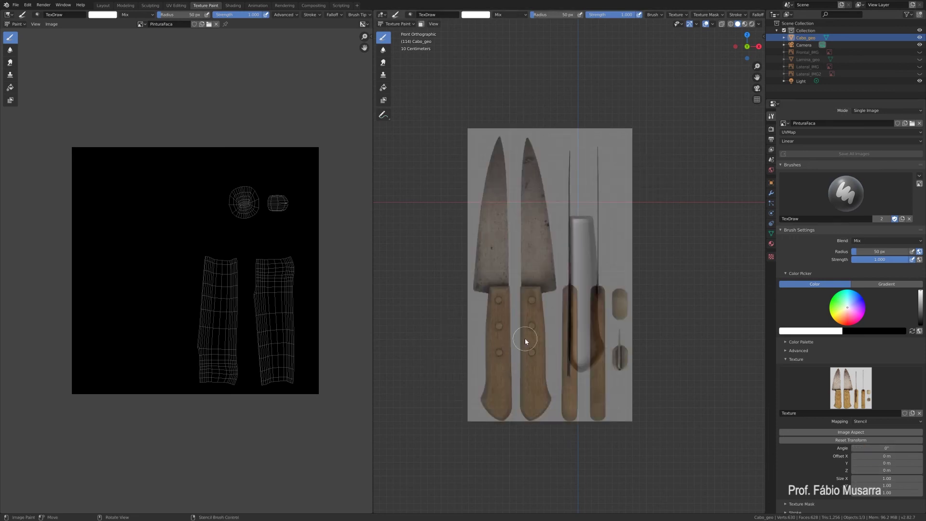
pyautogui.click(838, 440)
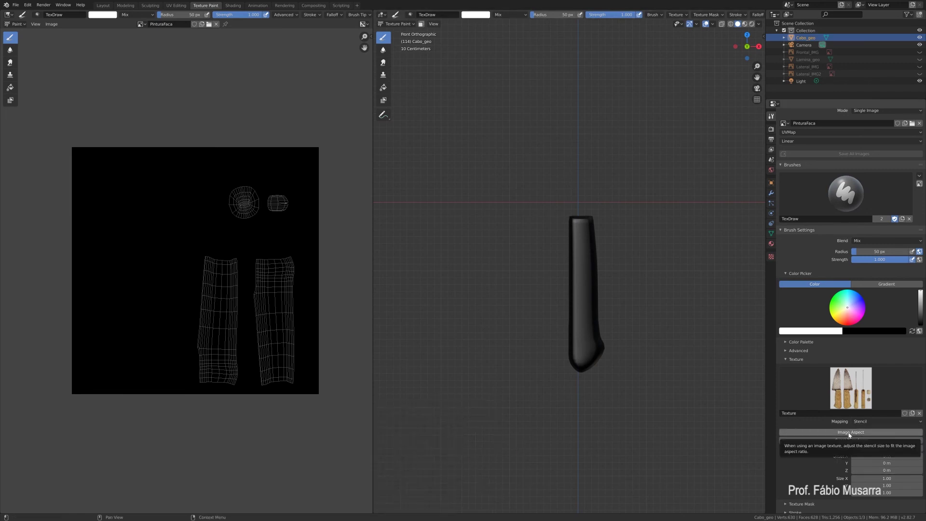
pyautogui.click(849, 433)
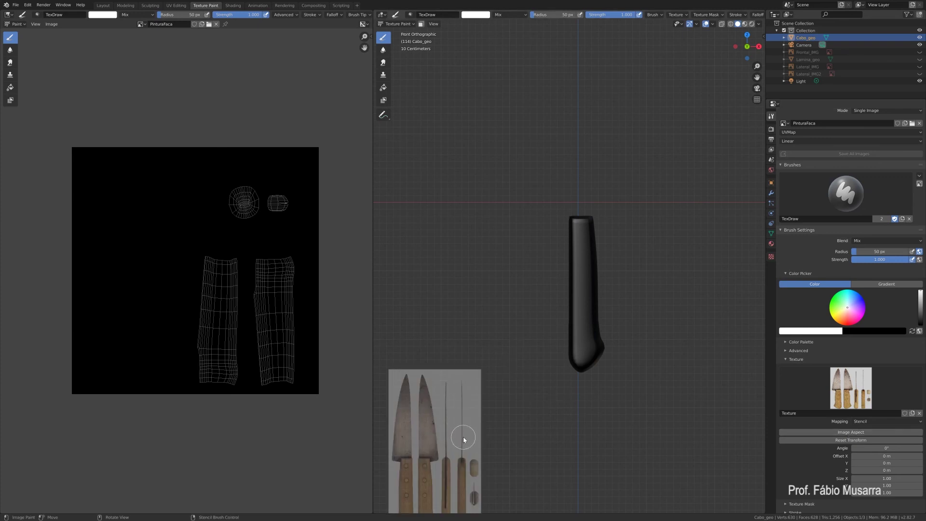
# Move the knife stencil over the handle and sample the brush color from the spot under the brush
pyautogui.moveTo(430, 449)
pyautogui.mouseDown(button='right')
pyautogui.moveTo(555, 333)
pyautogui.moveTo(573, 290)
pyautogui.moveTo(618, 299)
pyautogui.moveTo(608, 274)
pyautogui.moveTo(584, 261)
pyautogui.moveTo(590, 274)
pyautogui.moveTo(586, 256)
pyautogui.moveTo(609, 276)
pyautogui.moveTo(583, 304)
pyautogui.moveTo(600, 265)
pyautogui.moveTo(603, 236)
pyautogui.moveTo(592, 219)
pyautogui.moveTo(585, 223)
pyautogui.moveTo(604, 231)
pyautogui.moveTo(589, 252)
pyautogui.moveTo(605, 282)
pyautogui.mouseUp(button='right')
pyautogui.press('s')
pyautogui.press('s')
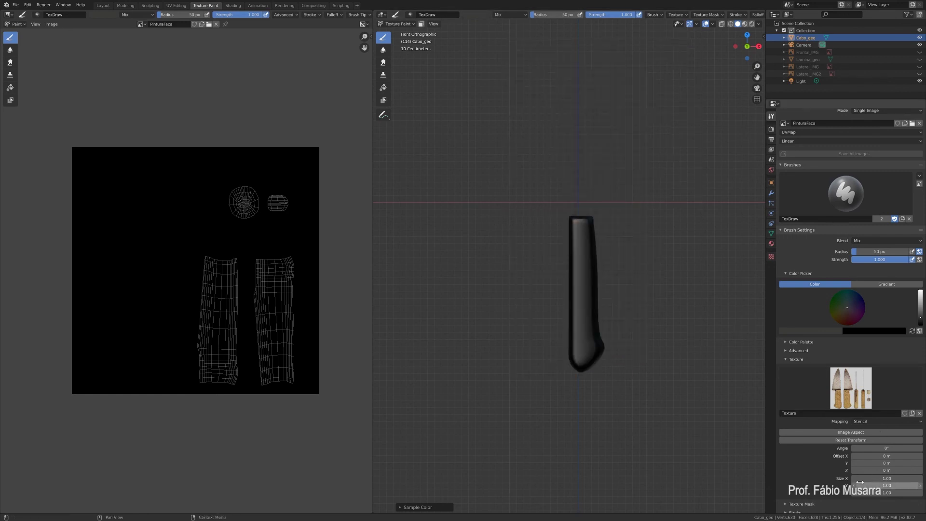
# Expand the brush cursor settings, try different texture and mask texture opacities, and leave the texture opacity at 9%
pyautogui.scroll(-5, 861, 485)
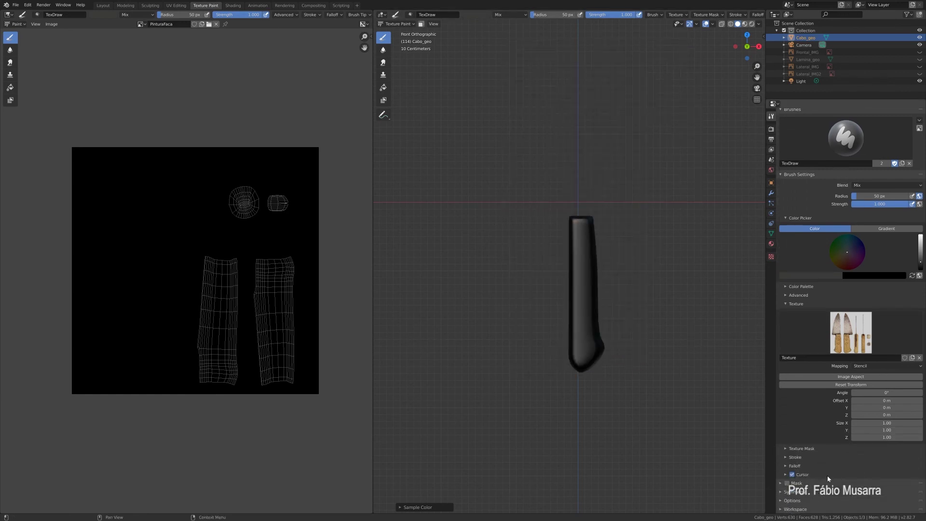
pyautogui.click(786, 475)
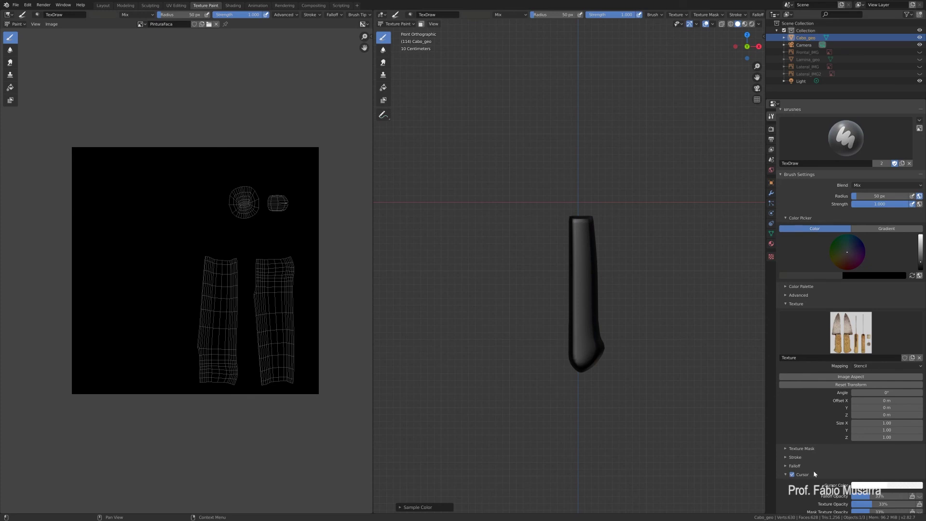
pyautogui.scroll(-4, 814, 474)
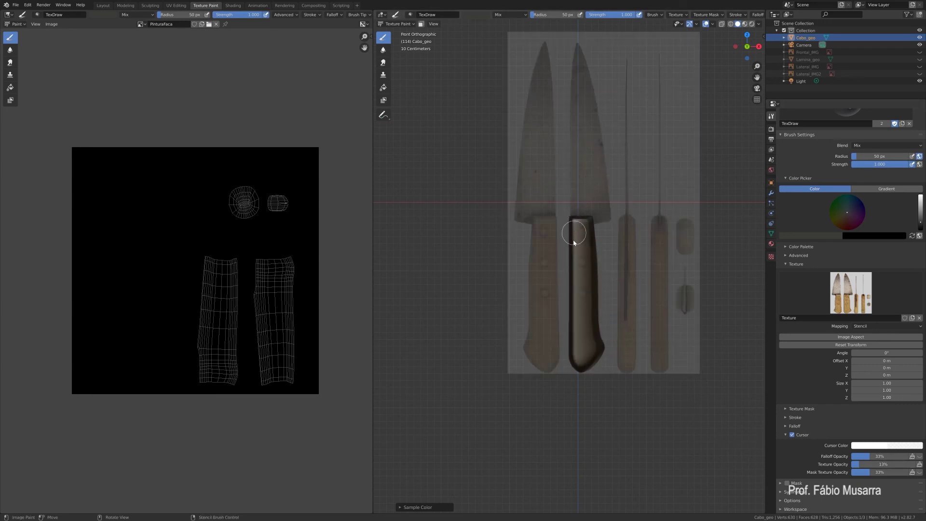
pyautogui.moveTo(863, 467); pyautogui.dragTo(903, 464)
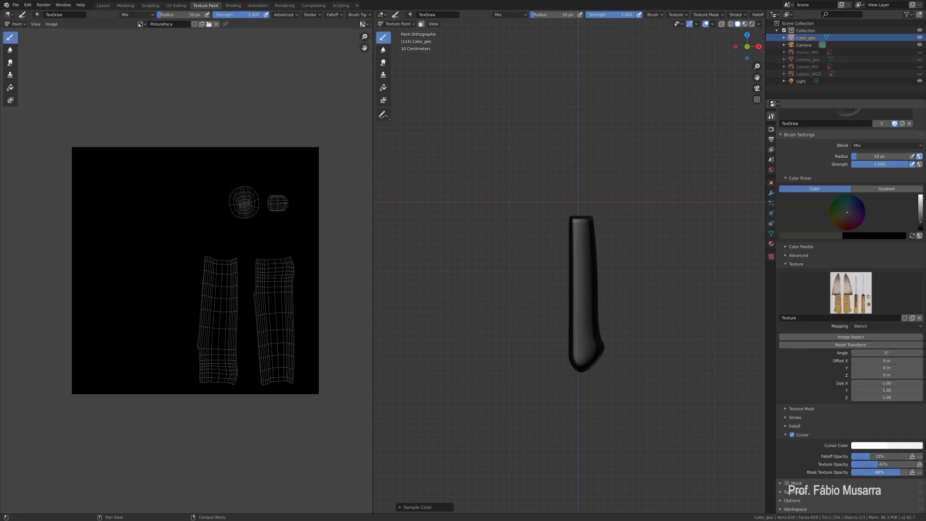
pyautogui.moveTo(900, 472); pyautogui.dragTo(901, 473)
pyautogui.moveTo(873, 465); pyautogui.dragTo(865, 464)
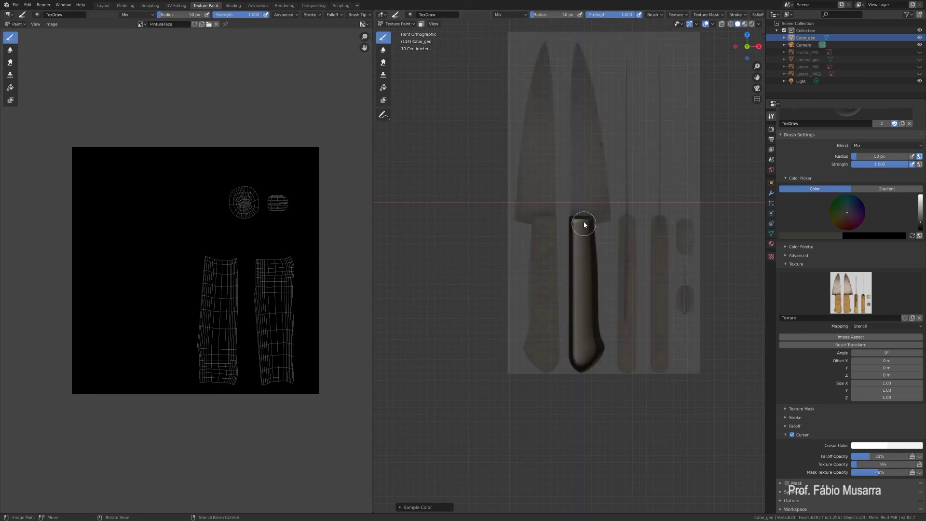
# Paint the stencil along the front of the handle, raise the cursor's texture opacity to 23%, and paint over the handle again
pyautogui.moveTo(584, 224)
pyautogui.mouseDown()
pyautogui.moveTo(581, 323)
pyautogui.moveTo(592, 347)
pyautogui.mouseUp()
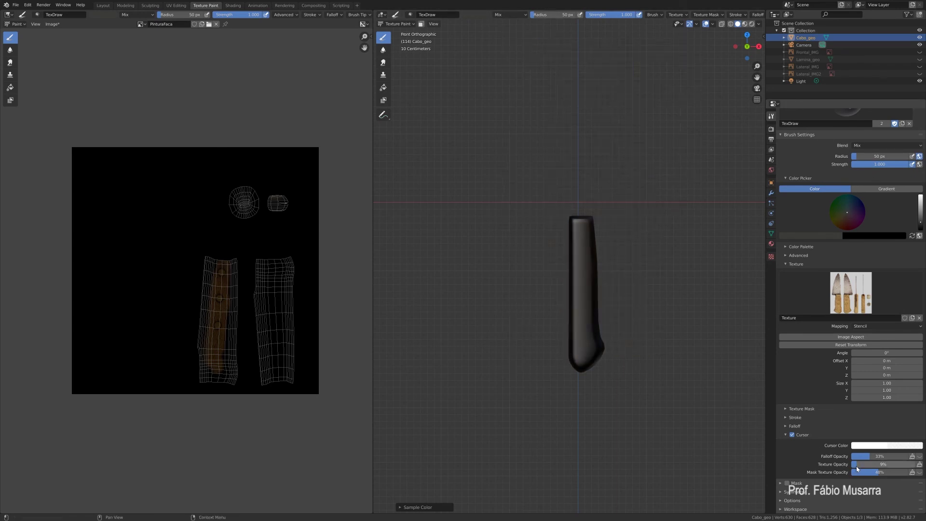
pyautogui.moveTo(856, 466); pyautogui.dragTo(913, 466)
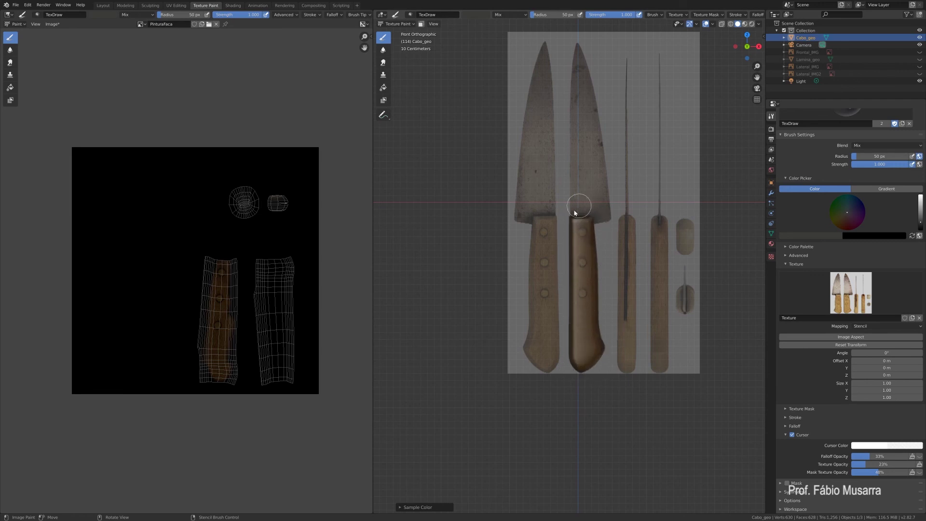
pyautogui.moveTo(574, 211)
pyautogui.mouseDown()
pyautogui.moveTo(624, 337)
pyautogui.moveTo(568, 366)
pyautogui.moveTo(583, 343)
pyautogui.mouseUp()
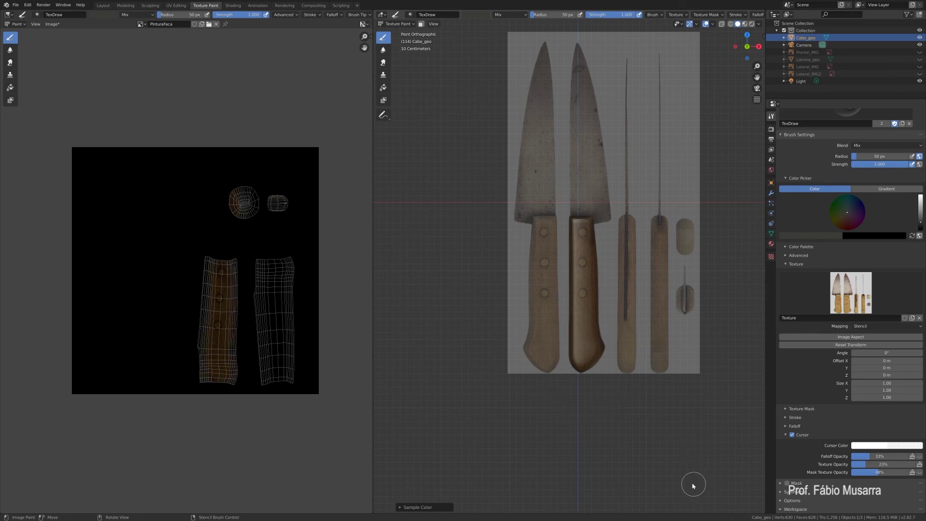
# Hide the brush cursor to inspect the painted handle, brighten the brush color to white, and show the cursor again
pyautogui.click(792, 435)
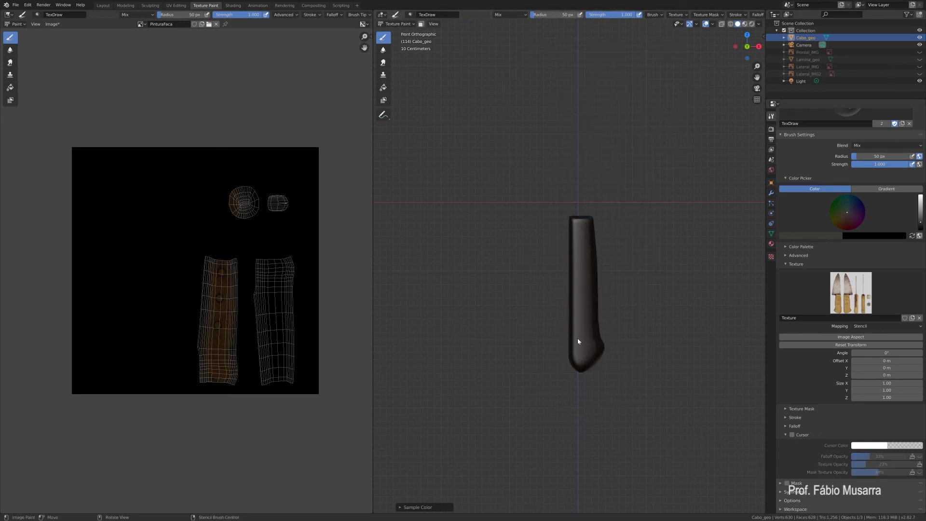
pyautogui.moveTo(600, 347); pyautogui.dragTo(579, 340, button='middle')
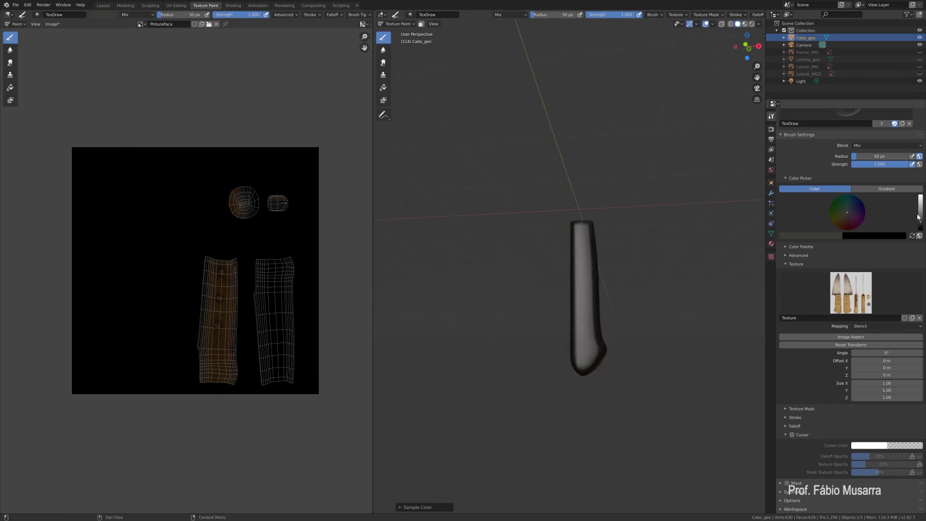
pyautogui.moveTo(920, 222); pyautogui.dragTo(920, 195)
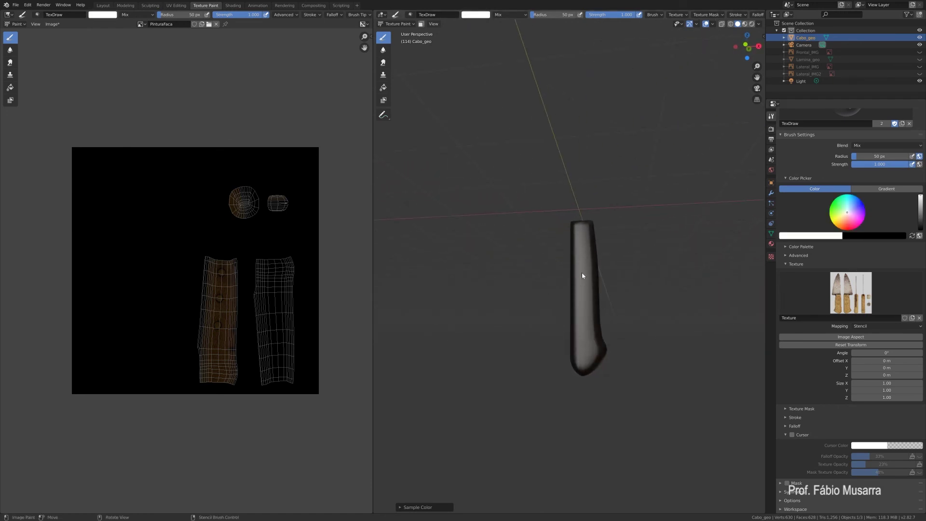
pyautogui.click(798, 435)
# Paint the wood and rivets from the stencil over the whole front face of the handle in front orthographic view
pyautogui.press('KP_3')
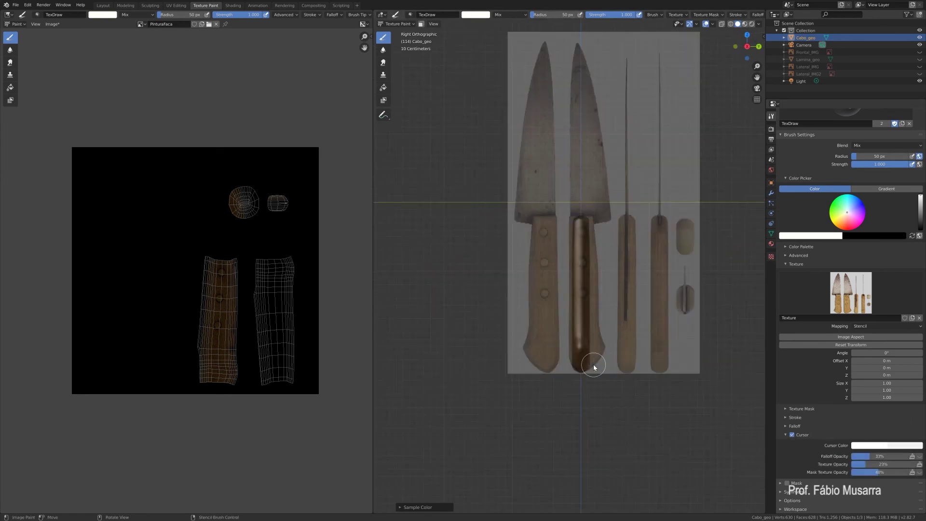
pyautogui.press('KP_1')
pyautogui.moveTo(597, 334)
pyautogui.mouseDown()
pyautogui.moveTo(579, 284)
pyautogui.moveTo(568, 293)
pyautogui.moveTo(582, 374)
pyautogui.moveTo(604, 346)
pyautogui.moveTo(584, 238)
pyautogui.moveTo(602, 295)
pyautogui.moveTo(577, 227)
pyautogui.moveTo(605, 341)
pyautogui.moveTo(588, 287)
pyautogui.mouseUp()
pyautogui.moveTo(581, 328); pyautogui.dragTo(577, 256)
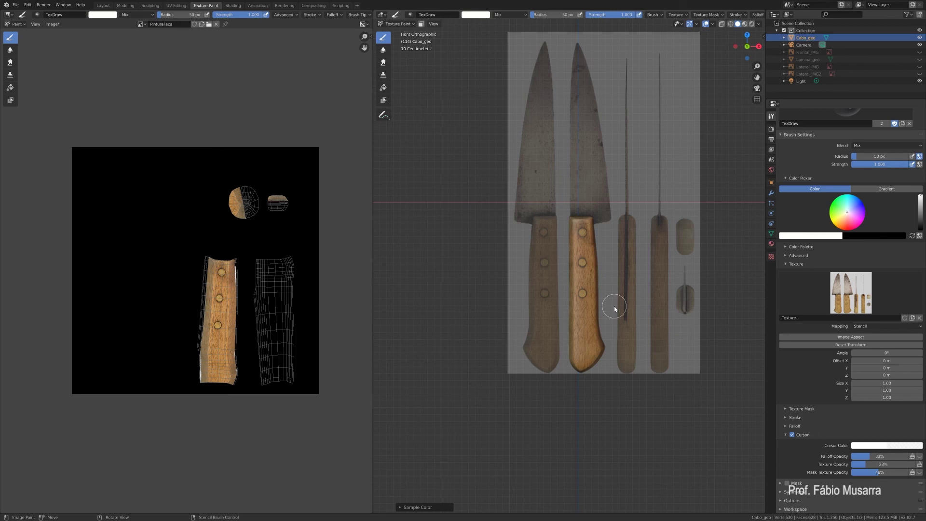
# In back orthographic view, align the stencil's first knife with the handle and paint the handle's whole back face
pyautogui.press('ctrl+KP_3')
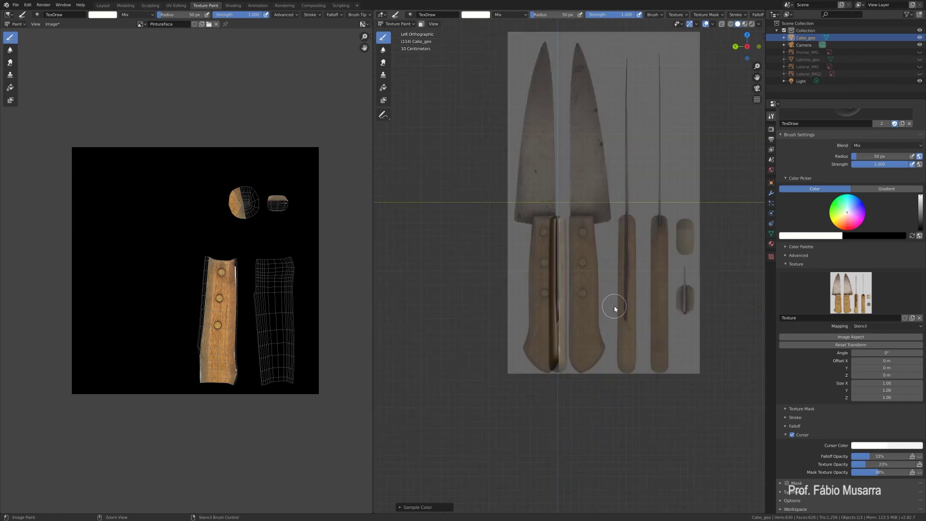
pyautogui.press('KP_1')
pyautogui.press('ctrl+KP_1')
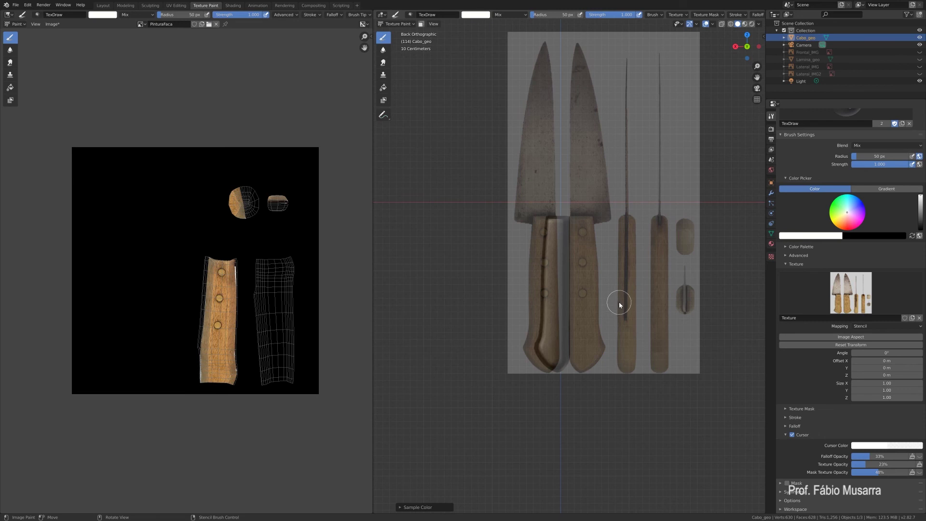
pyautogui.moveTo(606, 294); pyautogui.dragTo(618, 295, button='right')
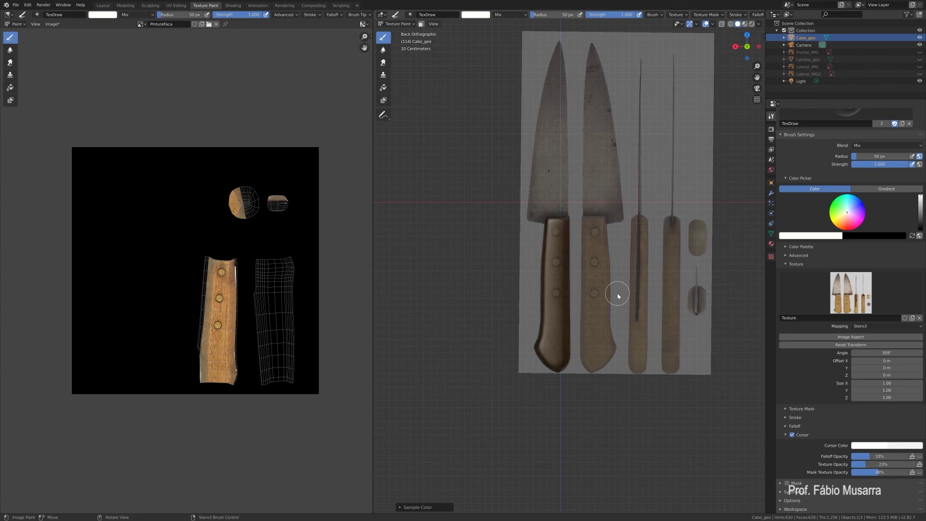
pyautogui.moveTo(559, 236)
pyautogui.mouseDown()
pyautogui.moveTo(554, 291)
pyautogui.moveTo(559, 263)
pyautogui.moveTo(572, 256)
pyautogui.moveTo(565, 214)
pyautogui.mouseUp()
pyautogui.moveTo(549, 250)
pyautogui.mouseDown()
pyautogui.moveTo(556, 309)
pyautogui.moveTo(541, 322)
pyautogui.moveTo(559, 328)
pyautogui.moveTo(562, 295)
pyautogui.moveTo(544, 312)
pyautogui.moveTo(555, 376)
pyautogui.moveTo(565, 290)
pyautogui.moveTo(559, 235)
pyautogui.moveTo(539, 361)
pyautogui.moveTo(563, 313)
pyautogui.moveTo(560, 231)
pyautogui.moveTo(558, 334)
pyautogui.moveTo(557, 278)
pyautogui.mouseUp()
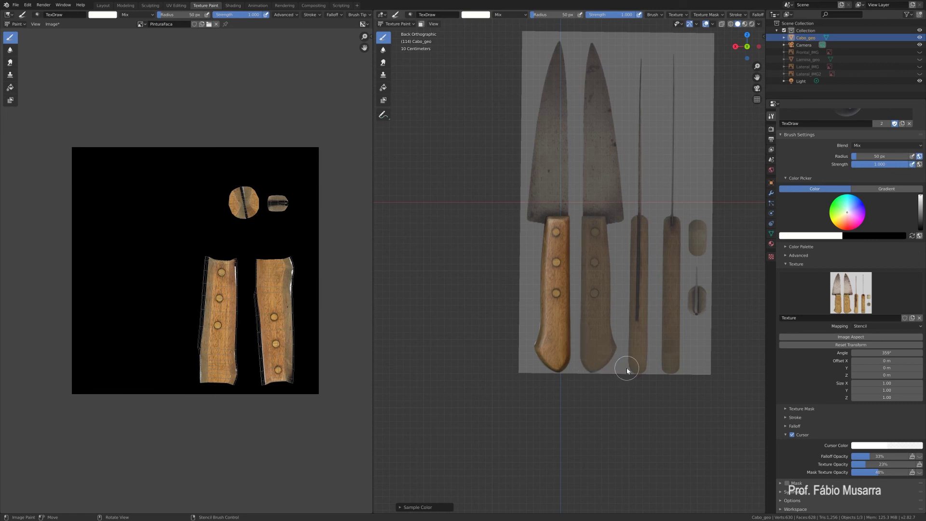
# In right orthographic view, move the stencil so its last edge-on knife handle covers the model's narrow side
pyautogui.press('KP_3')
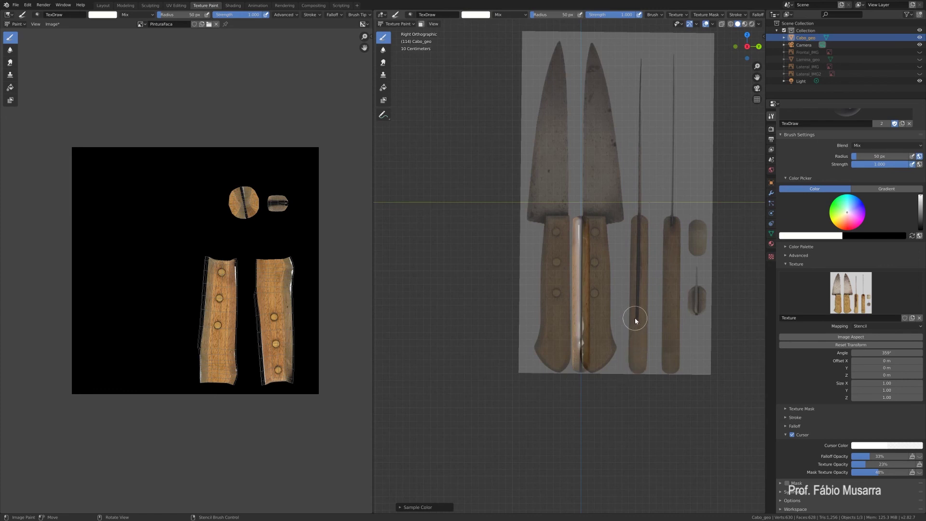
pyautogui.moveTo(635, 321); pyautogui.dragTo(580, 320, button='right')
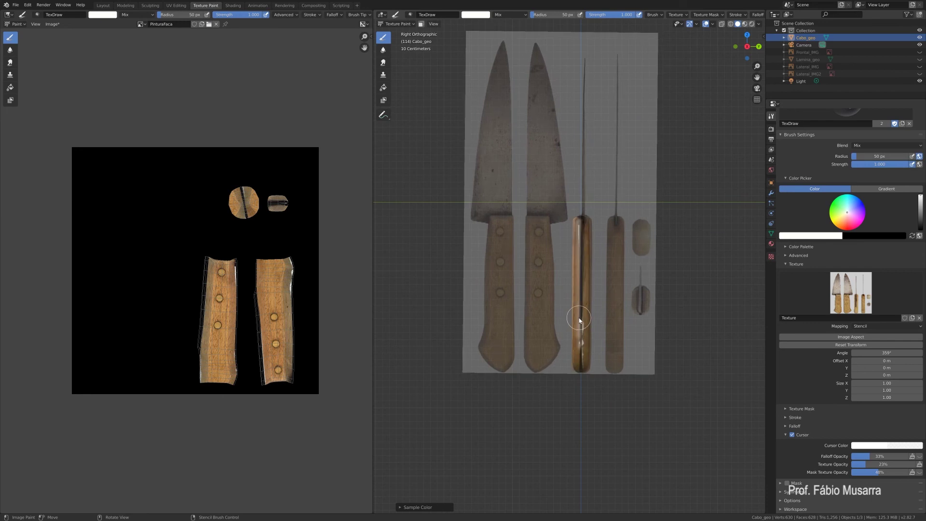
pyautogui.moveTo(600, 320)
pyautogui.mouseDown(button='middle')
pyautogui.moveTo(608, 324)
pyautogui.moveTo(521, 325)
pyautogui.moveTo(616, 330)
pyautogui.moveTo(562, 331)
pyautogui.moveTo(599, 328)
pyautogui.mouseUp(button='middle')
pyautogui.moveTo(589, 320); pyautogui.dragTo(554, 324, button='right')
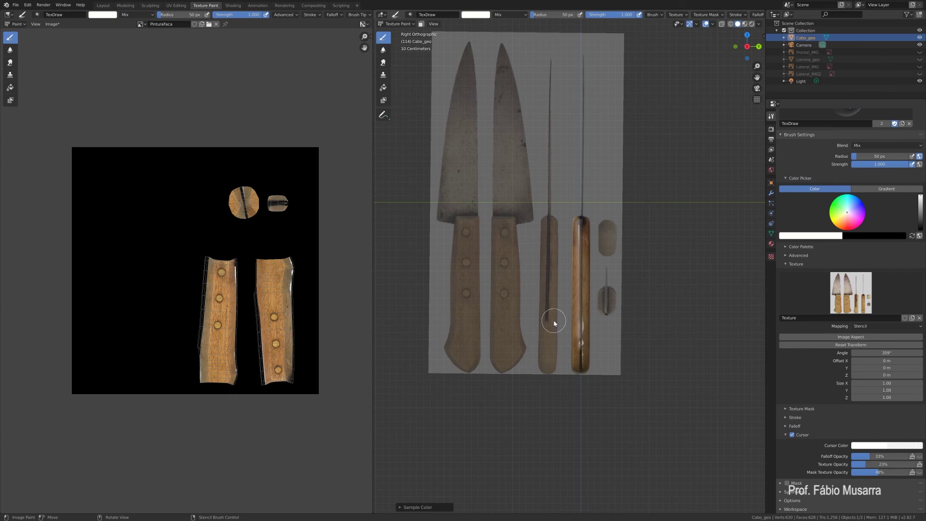
# Enlarge the stencil and realign it so the edge-on handle in the photo matches the model's narrow side
pyautogui.scroll(4, 550, 326)
pyautogui.scroll(-4, 551, 326)
pyautogui.keyDown('shift'); pyautogui.moveTo(563, 326); pyautogui.dragTo(571, 297, button='right'); pyautogui.keyUp('shift')
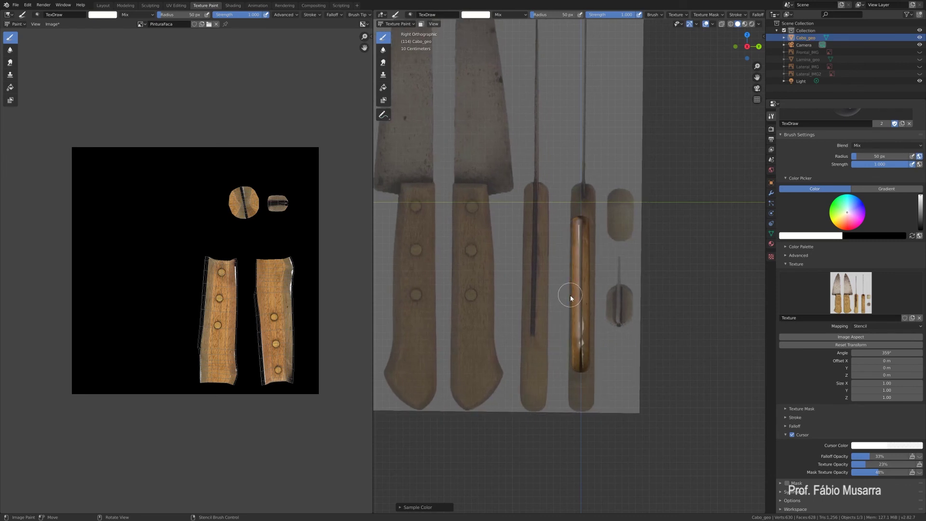
pyautogui.scroll(3, 590, 312)
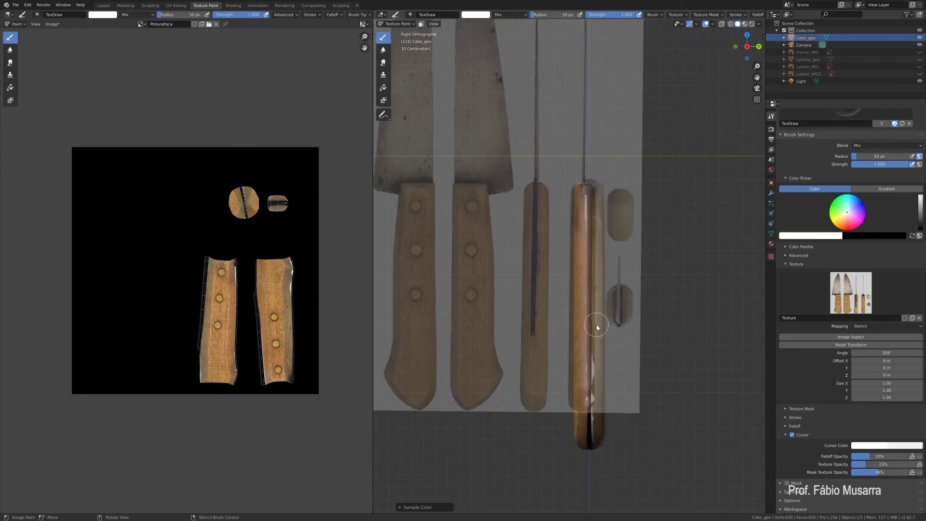
pyautogui.scroll(-1, 597, 325)
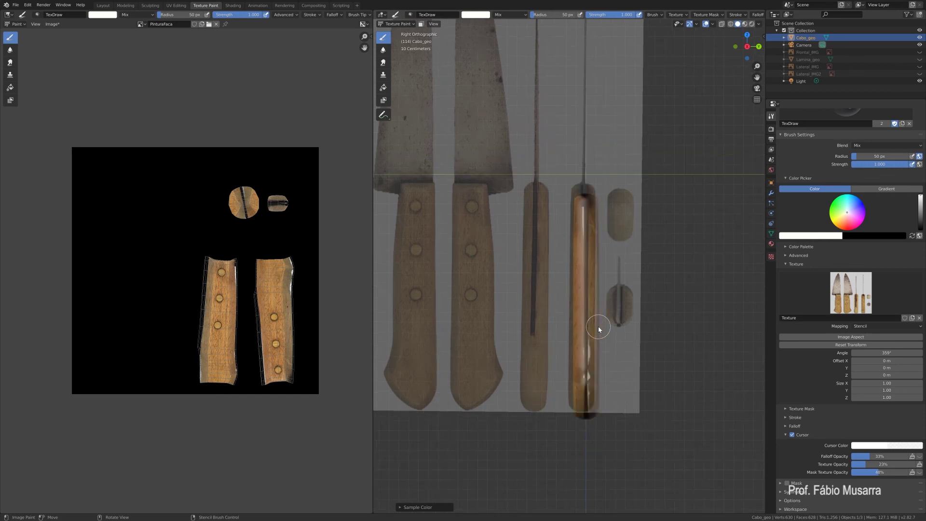
pyautogui.moveTo(598, 326); pyautogui.dragTo(602, 335, button='right')
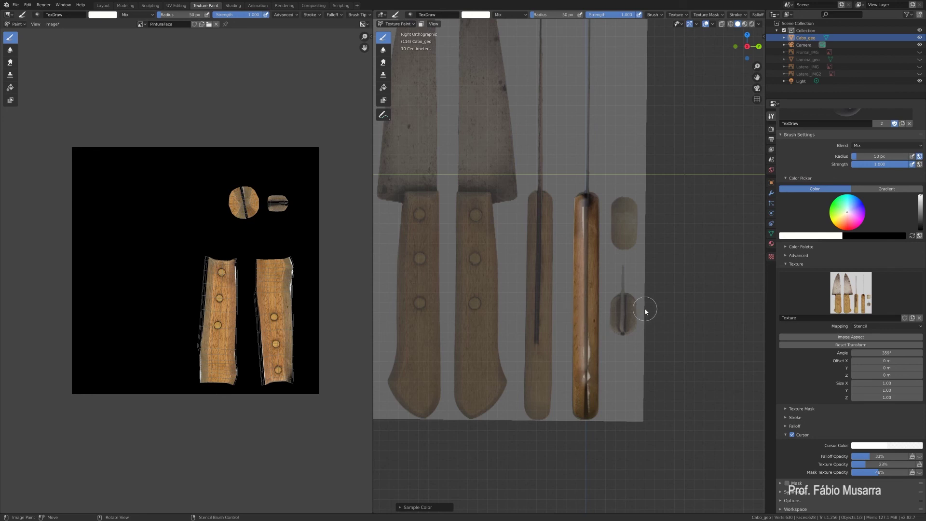
# Reduce the brush radius to 38 px and paint the wood over the upper part of the handle's narrow side
pyautogui.press('f')
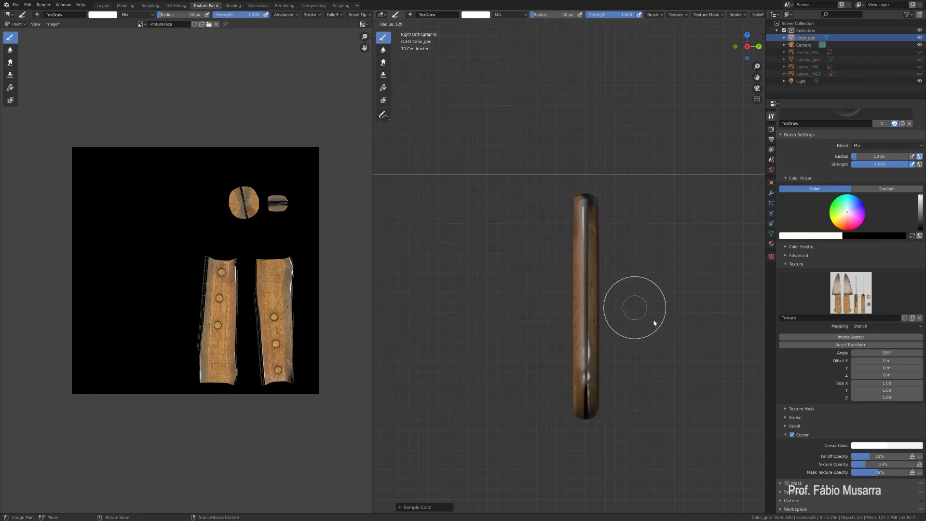
pyautogui.click(632, 312)
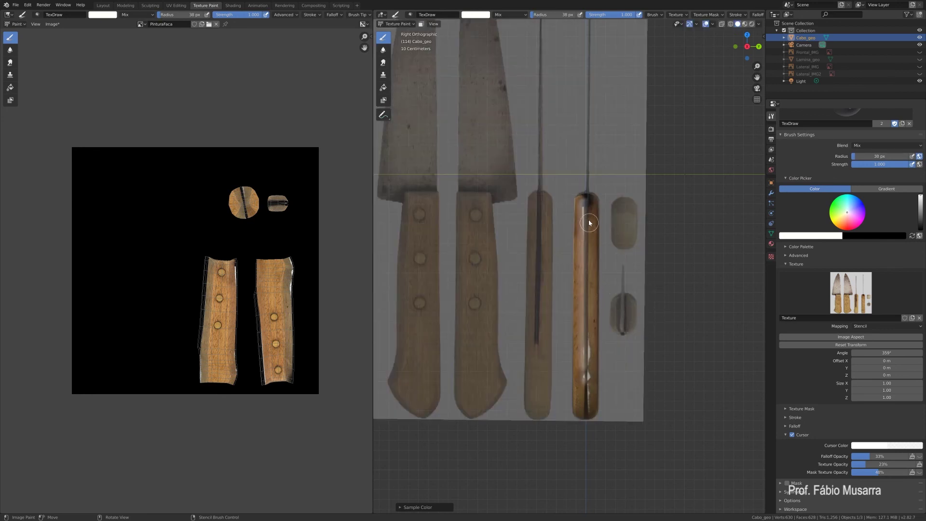
pyautogui.moveTo(589, 223)
pyautogui.mouseDown()
pyautogui.moveTo(587, 213)
pyautogui.moveTo(586, 251)
pyautogui.moveTo(583, 231)
pyautogui.mouseUp()
pyautogui.moveTo(587, 295); pyautogui.dragTo(586, 299)
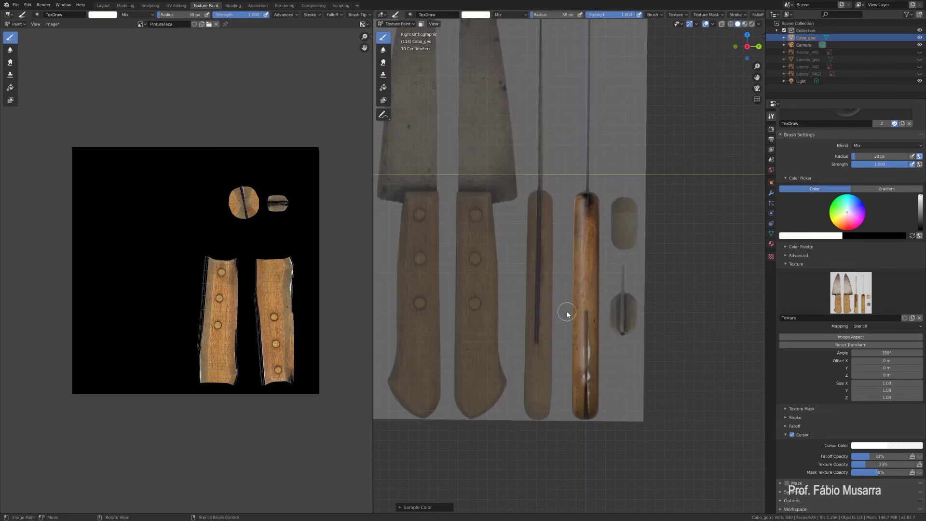
# Set the brush radius to 39 px and strength to 0.370, and paint the rest of the narrow side down to the butt
pyautogui.press('f')
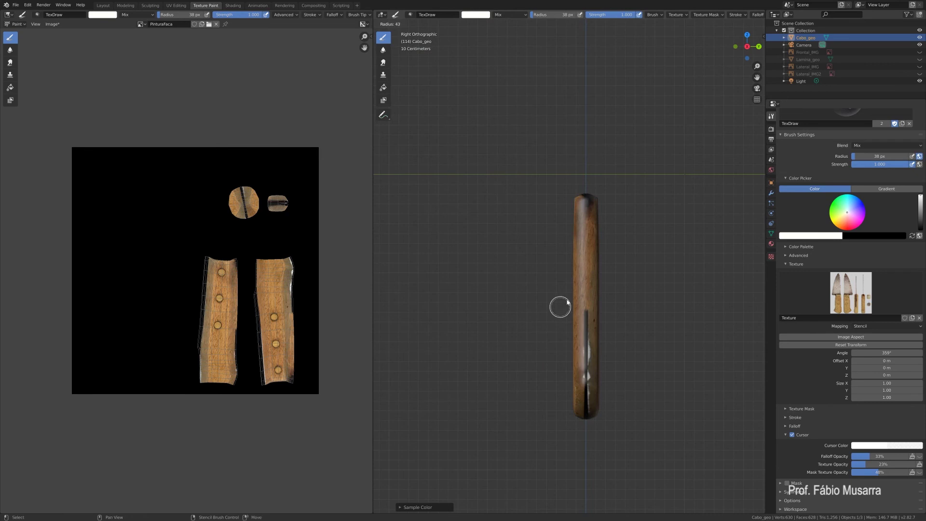
pyautogui.click(565, 305)
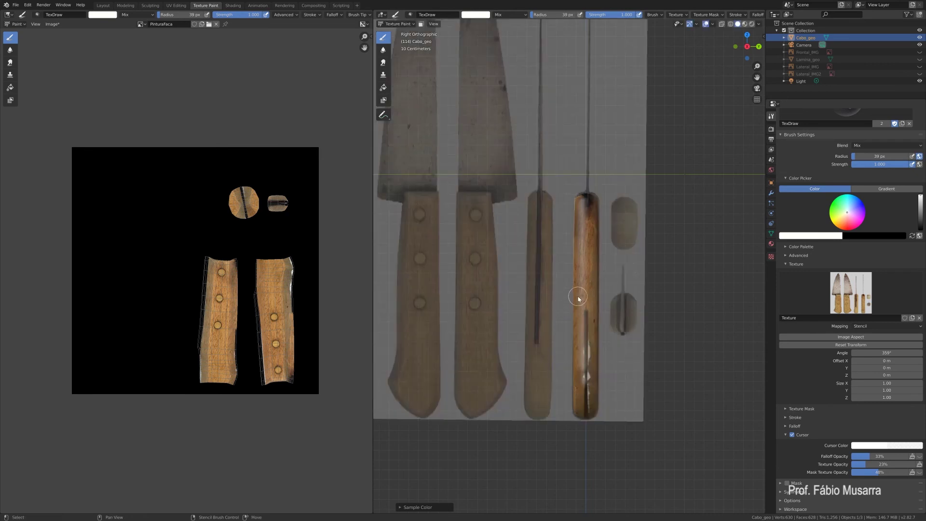
pyautogui.hotkey('shift', 'f')
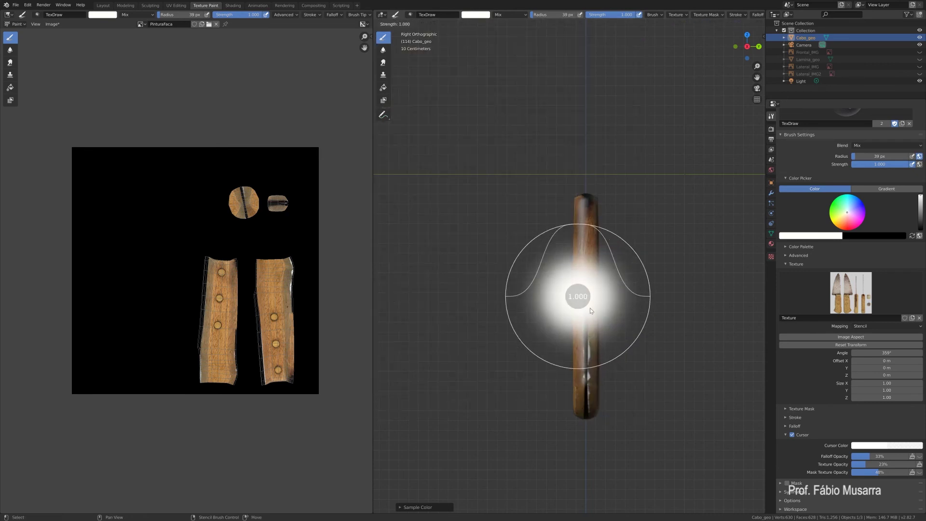
pyautogui.click(562, 303)
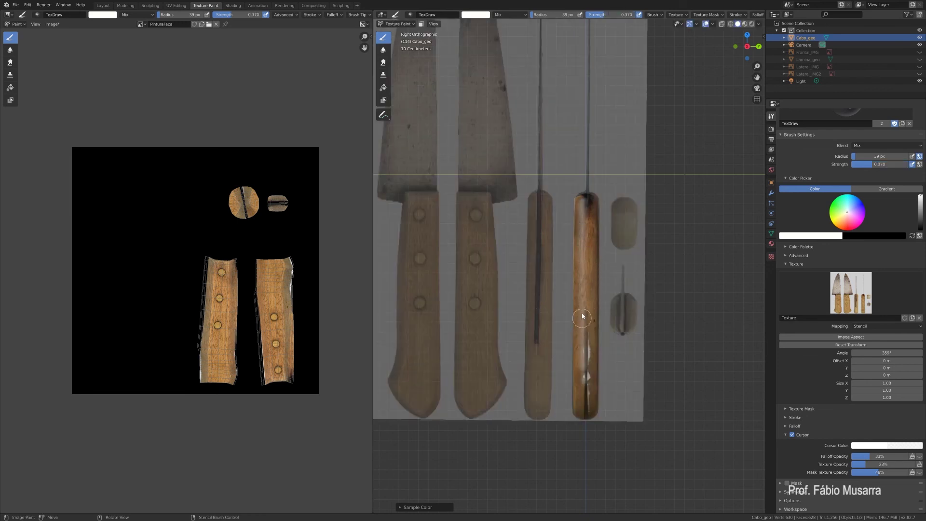
pyautogui.moveTo(582, 332); pyautogui.dragTo(589, 399)
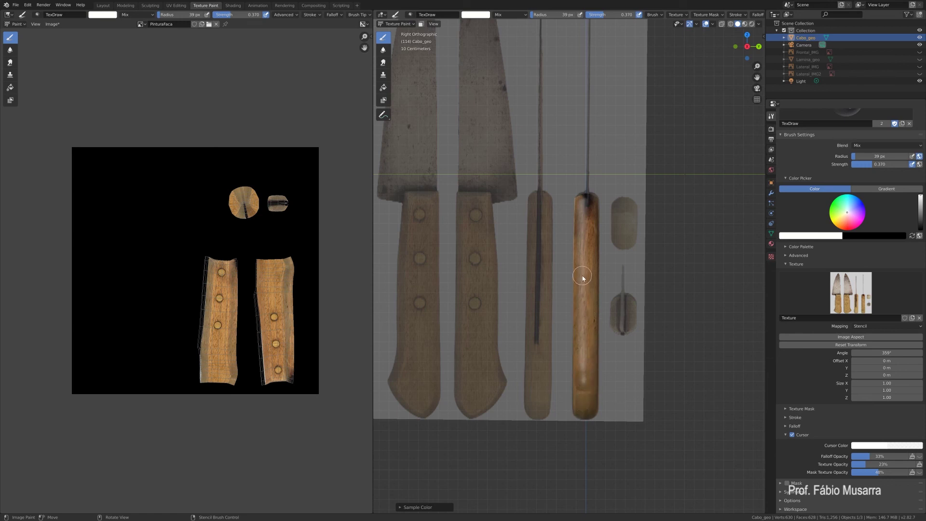
pyautogui.moveTo(594, 286)
pyautogui.mouseDown()
pyautogui.moveTo(587, 415)
pyautogui.moveTo(585, 363)
pyautogui.mouseUp()
pyautogui.moveTo(586, 415); pyautogui.dragTo(589, 407)
# In left orthographic view, move and scale the stencil so the slotted edge-on handle covers the model's other narrow side
pyautogui.moveTo(550, 351); pyautogui.dragTo(512, 348, button='middle')
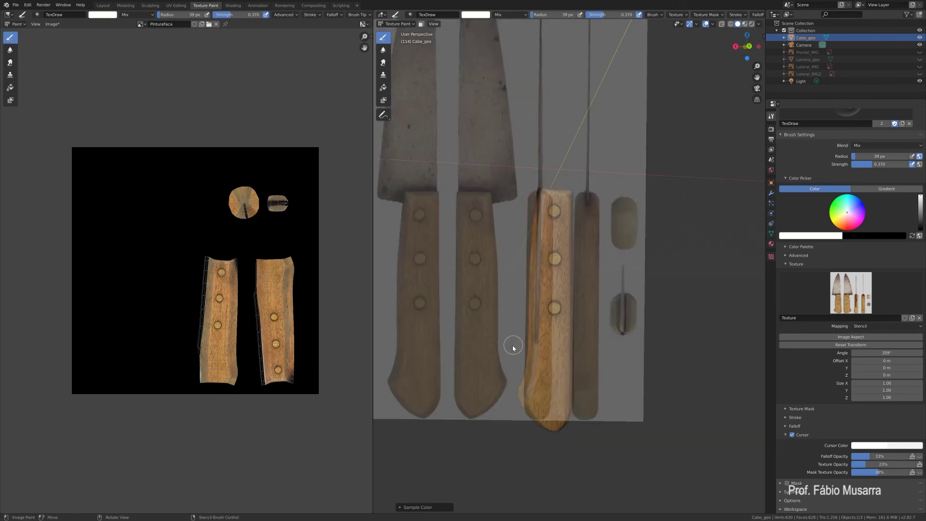
pyautogui.press('KP_3')
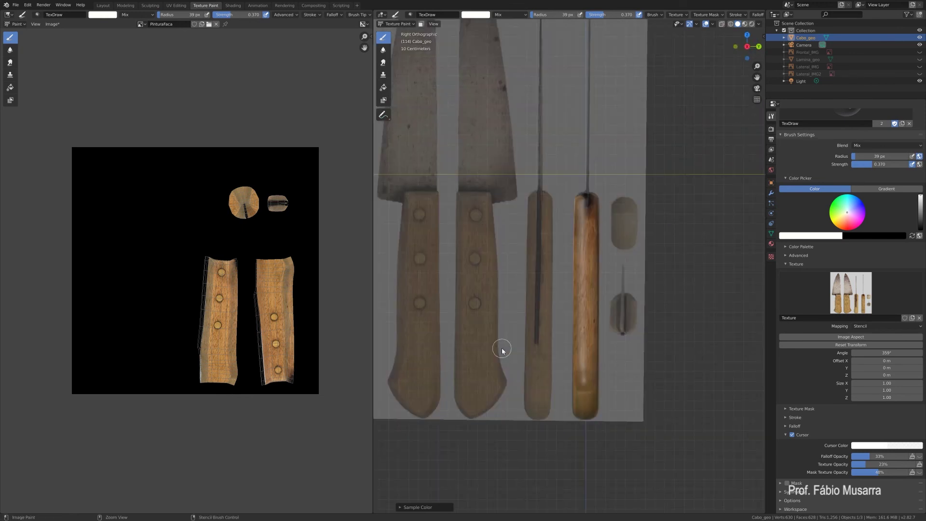
pyautogui.press('ctrl+KP_3')
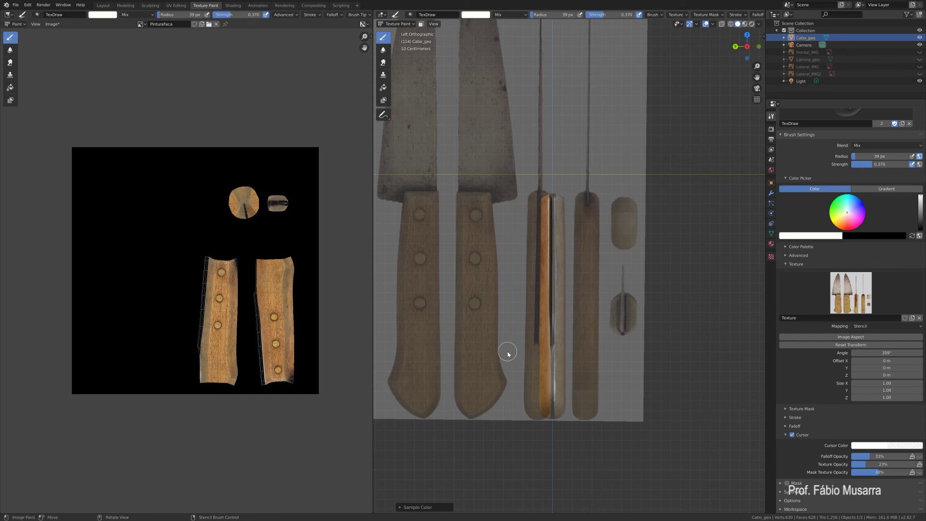
pyautogui.moveTo(507, 354); pyautogui.dragTo(523, 356, button='right')
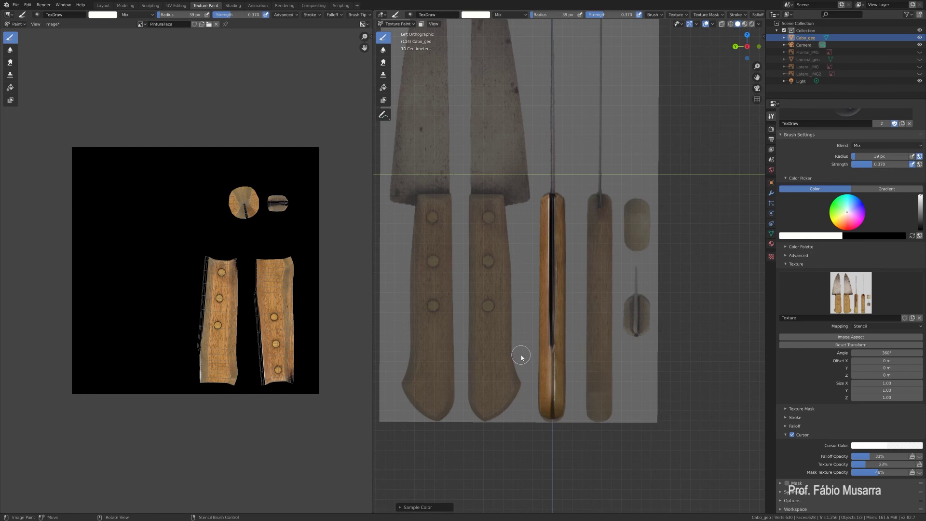
pyautogui.keyDown('shift'); pyautogui.moveTo(522, 357); pyautogui.dragTo(528, 359, button='right'); pyautogui.keyUp('shift')
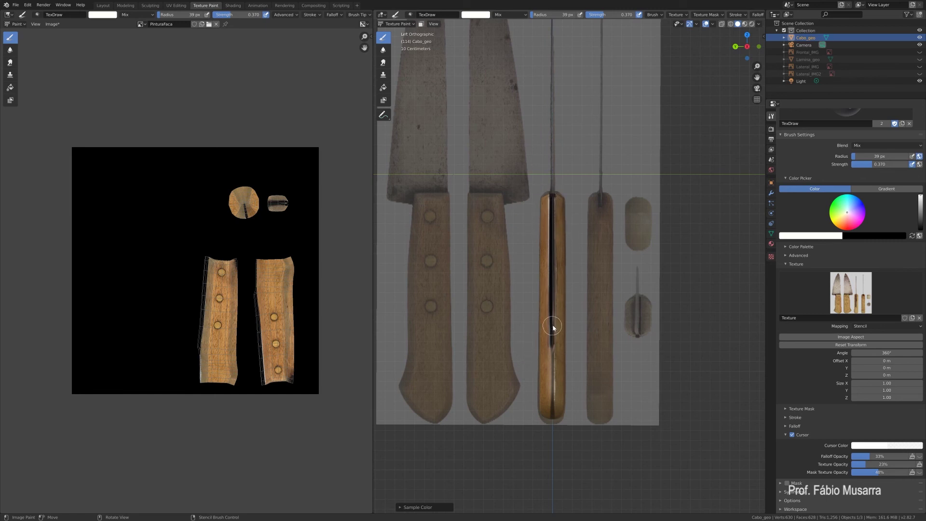
pyautogui.moveTo(553, 328)
pyautogui.keyDown('shift'); pyautogui.mouseDown(button='right')
pyautogui.moveTo(521, 320)
pyautogui.moveTo(523, 329)
pyautogui.moveTo(546, 325)
pyautogui.mouseUp(button='right'); pyautogui.keyUp('shift')
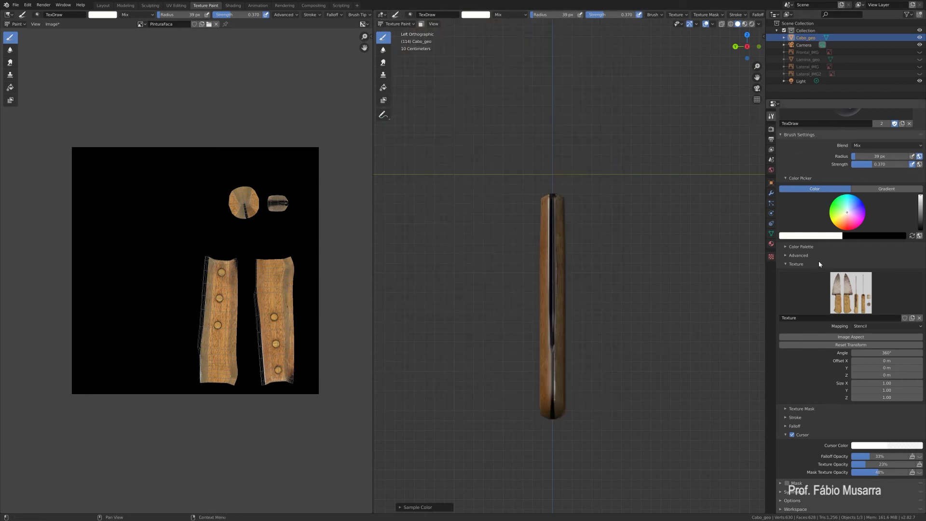
# Paint the wood and dark tang slot along the upper and middle part of this narrow side
pyautogui.scroll(2, 818, 262)
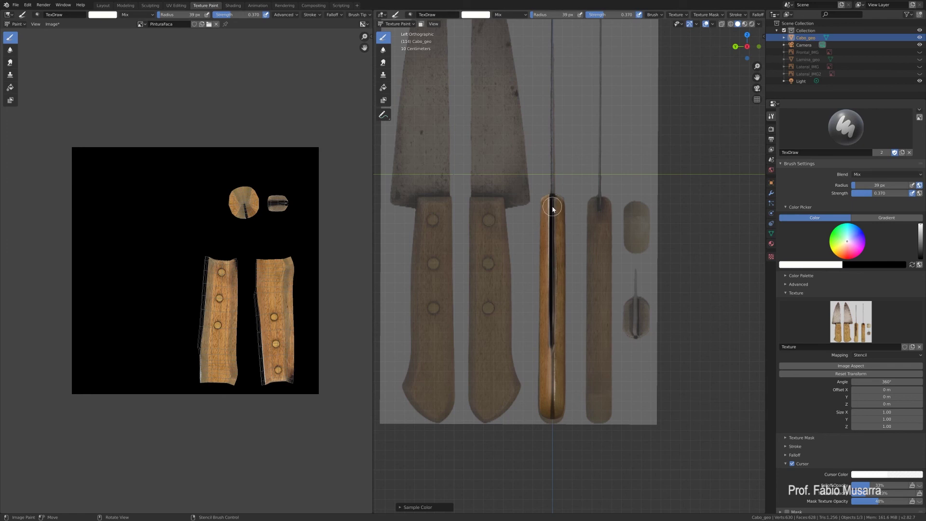
pyautogui.moveTo(554, 240); pyautogui.dragTo(554, 231)
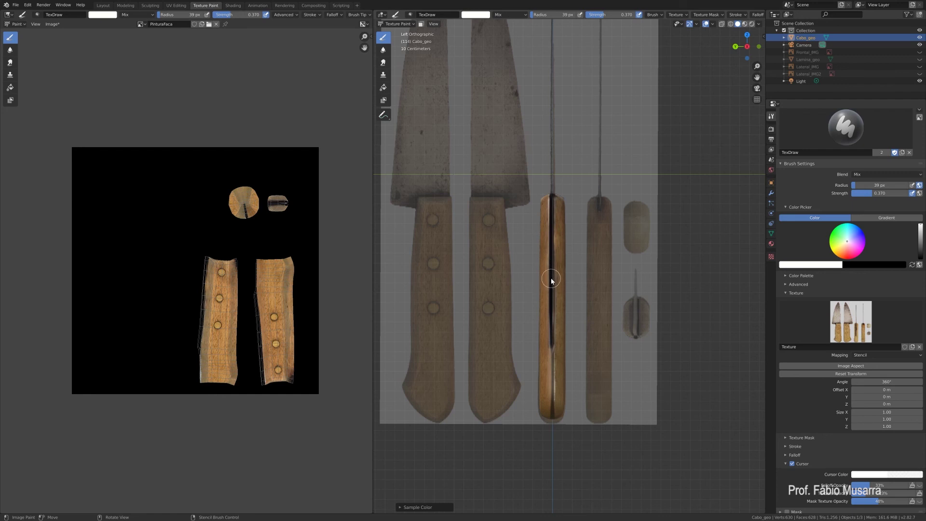
pyautogui.moveTo(551, 280)
pyautogui.mouseDown()
pyautogui.moveTo(554, 343)
pyautogui.moveTo(550, 290)
pyautogui.moveTo(554, 323)
pyautogui.mouseUp()
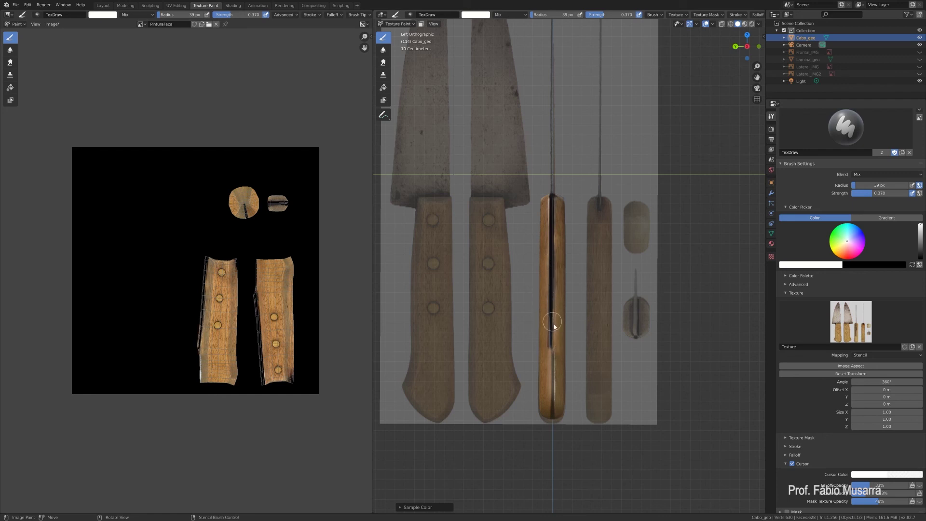
# Enlarge and reposition the stencil so its slotted handle lines up with the closer view of the model's narrow side
pyautogui.scroll(1, 556, 329)
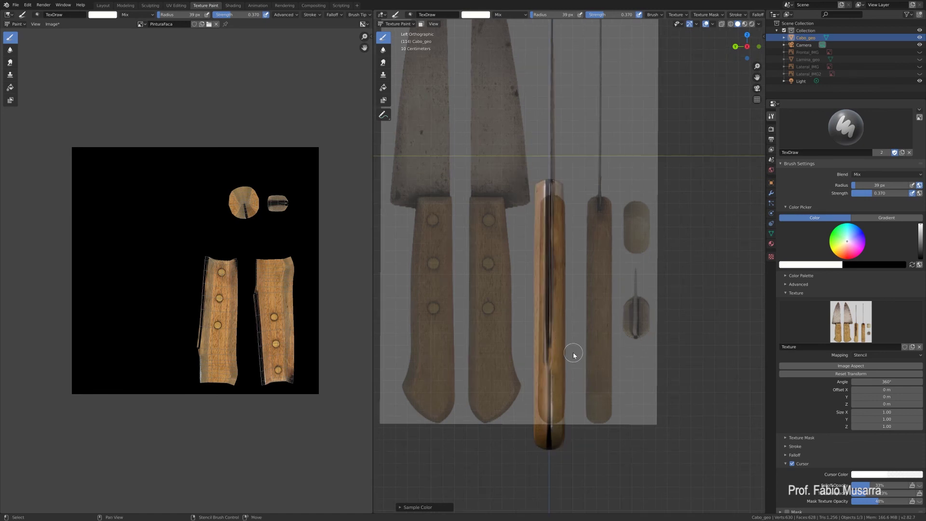
pyautogui.keyDown('shift'); pyautogui.middleClick(573, 353); pyautogui.keyUp('shift')
pyautogui.moveTo(555, 358)
pyautogui.keyDown('shift'); pyautogui.mouseDown(button='right')
pyautogui.moveTo(563, 345)
pyautogui.moveTo(563, 372)
pyautogui.moveTo(606, 384)
pyautogui.moveTo(599, 385)
pyautogui.moveTo(589, 376)
pyautogui.moveTo(635, 374)
pyautogui.moveTo(546, 356)
pyautogui.moveTo(574, 369)
pyautogui.moveTo(572, 360)
pyautogui.mouseUp(button='right'); pyautogui.keyUp('shift')
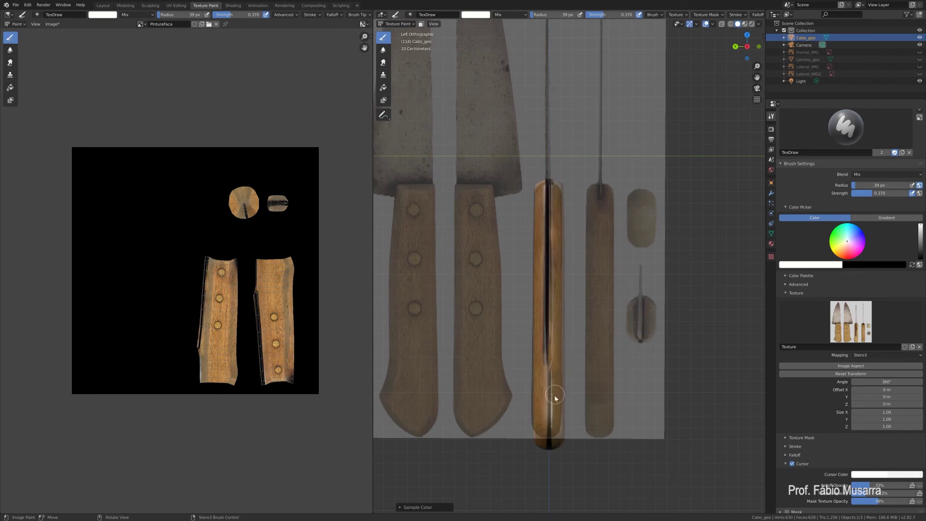
pyautogui.moveTo(561, 391); pyautogui.dragTo(556, 385, button='right')
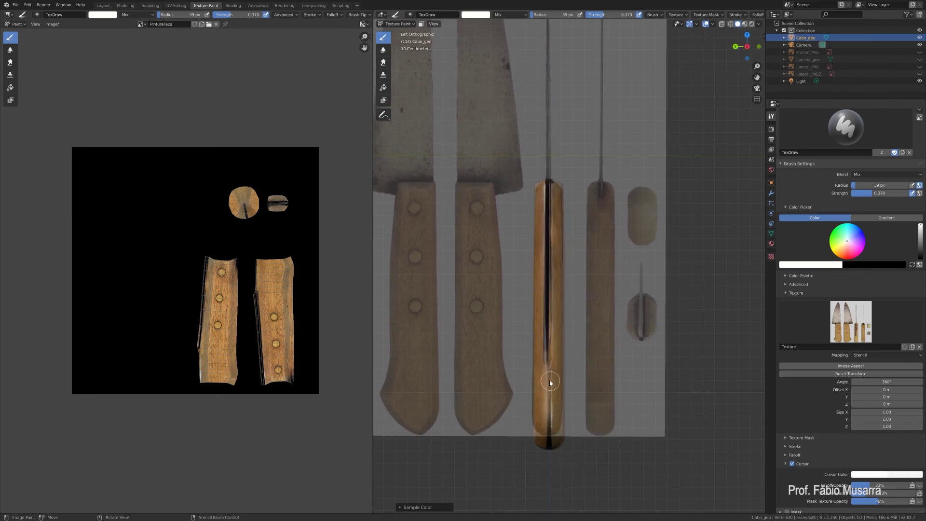
# Set the brush radius to 46 px and strength to 0.830, and paint the wood below the tang slot
pyautogui.press('f')
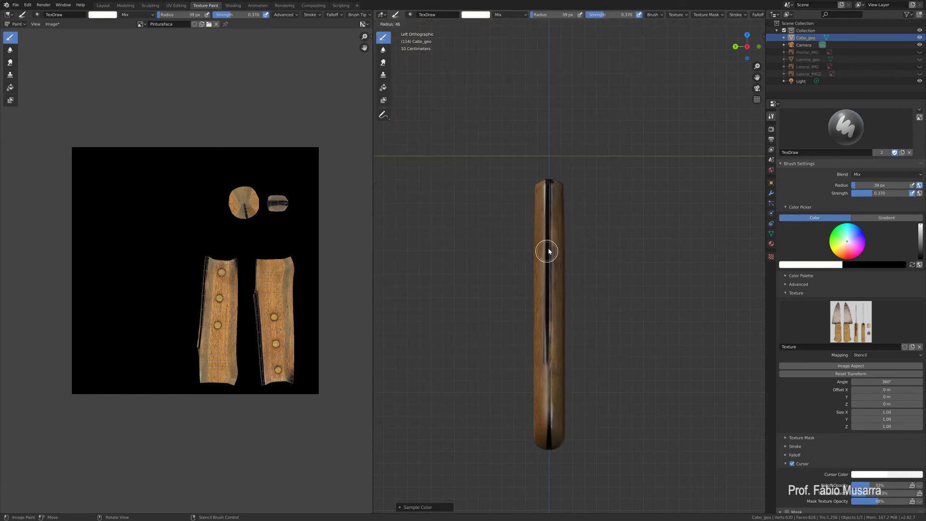
pyautogui.click(549, 252)
pyautogui.hotkey('shift', 'f')
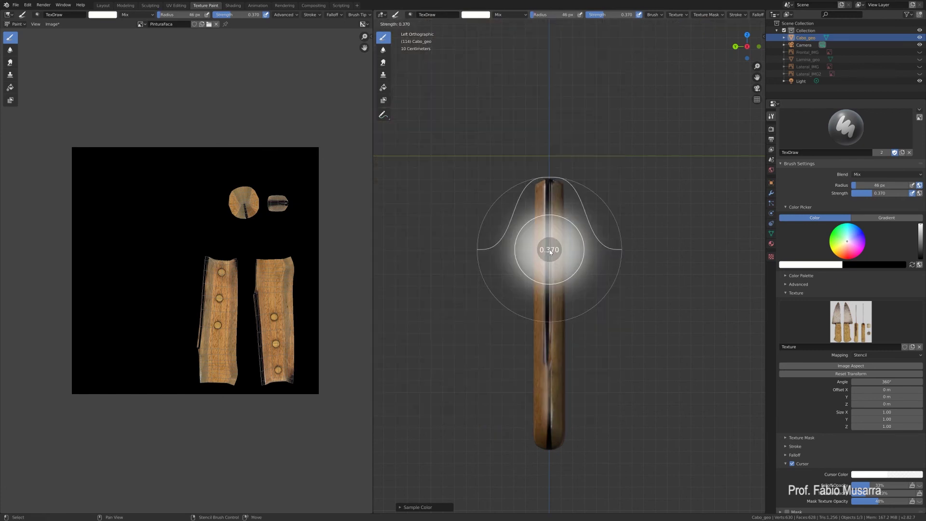
pyautogui.click(576, 344)
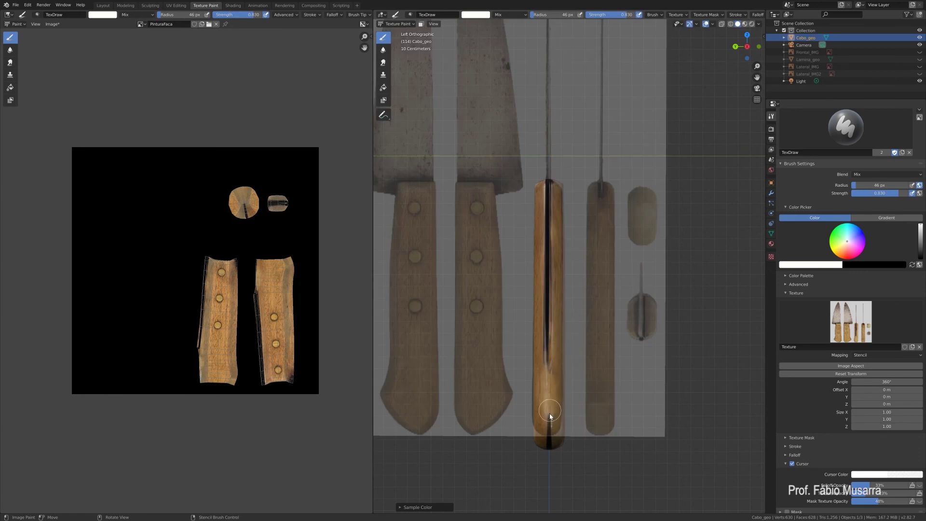
pyautogui.moveTo(549, 414); pyautogui.dragTo(545, 411)
pyautogui.moveTo(549, 362); pyautogui.dragTo(561, 367)
# Enlarge the stencil to reach the model's butt and paint plain wood over the lower end of the slotted side
pyautogui.keyDown('shift'); pyautogui.moveTo(561, 366); pyautogui.dragTo(587, 411, button='right'); pyautogui.keyUp('shift')
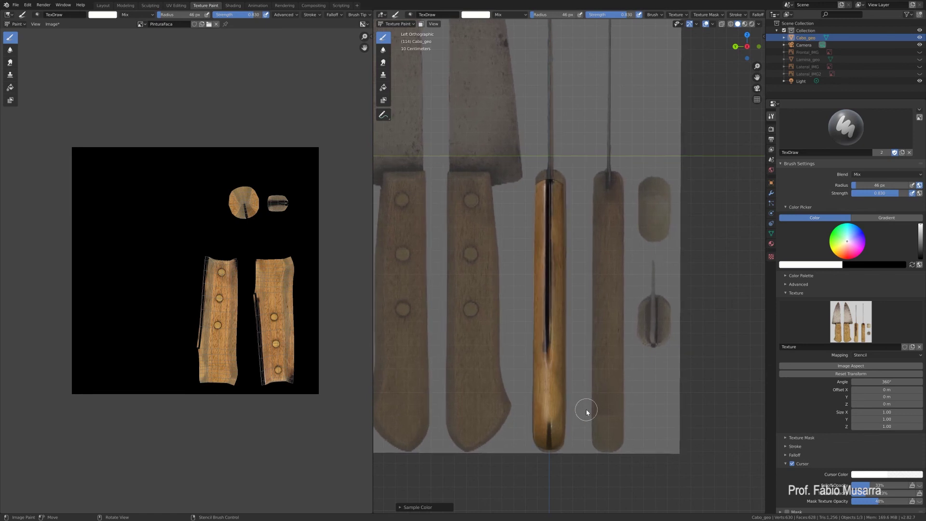
pyautogui.moveTo(551, 442); pyautogui.dragTo(543, 429)
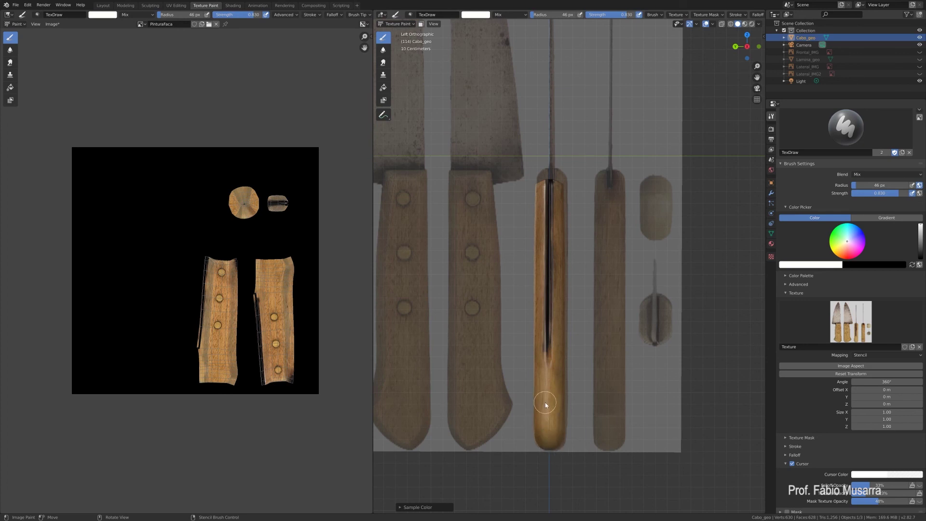
pyautogui.moveTo(549, 380)
pyautogui.mouseDown()
pyautogui.moveTo(564, 377)
pyautogui.moveTo(558, 430)
pyautogui.mouseUp()
# Realign the stencil in left orthographic view and paint the slotted side's upper end near the blade
pyautogui.moveTo(590, 357); pyautogui.dragTo(584, 321, button='middle')
pyautogui.press('KP_1')
pyautogui.press('ctrl+KP_3')
pyautogui.scroll(1, 577, 324)
pyautogui.moveTo(585, 320)
pyautogui.keyDown('shift'); pyautogui.mouseDown(button='right')
pyautogui.moveTo(585, 309)
pyautogui.moveTo(589, 325)
pyautogui.moveTo(573, 331)
pyautogui.mouseUp(button='right'); pyautogui.keyUp('shift')
pyautogui.moveTo(556, 186)
pyautogui.mouseDown()
pyautogui.moveTo(554, 345)
pyautogui.moveTo(554, 182)
pyautogui.mouseUp()
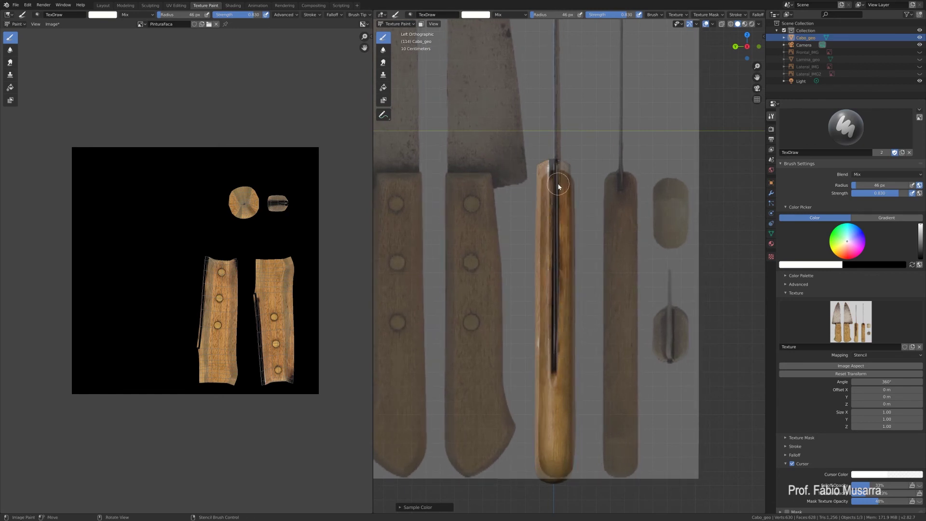
# In top orthographic view, rotate the stencil to 90° and move it over the handle's blade end
pyautogui.moveTo(555, 395)
pyautogui.mouseDown(button='middle')
pyautogui.moveTo(590, 286)
pyautogui.moveTo(529, 304)
pyautogui.moveTo(549, 292)
pyautogui.mouseUp(button='middle')
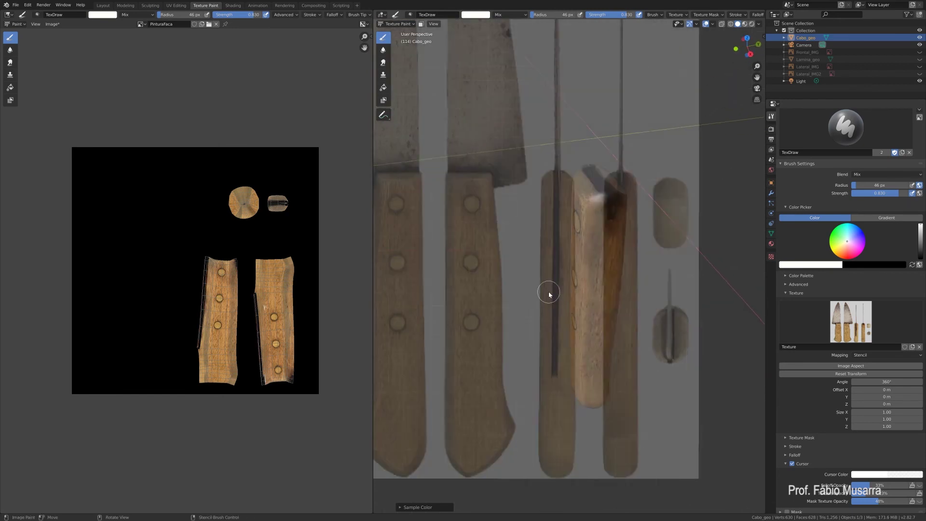
pyautogui.press('KP_7')
pyautogui.keyDown('ctrl'); pyautogui.moveTo(549, 292); pyautogui.dragTo(384, 181, button='right'); pyautogui.keyUp('ctrl')
pyautogui.moveTo(557, 276); pyautogui.dragTo(653, 245, button='right')
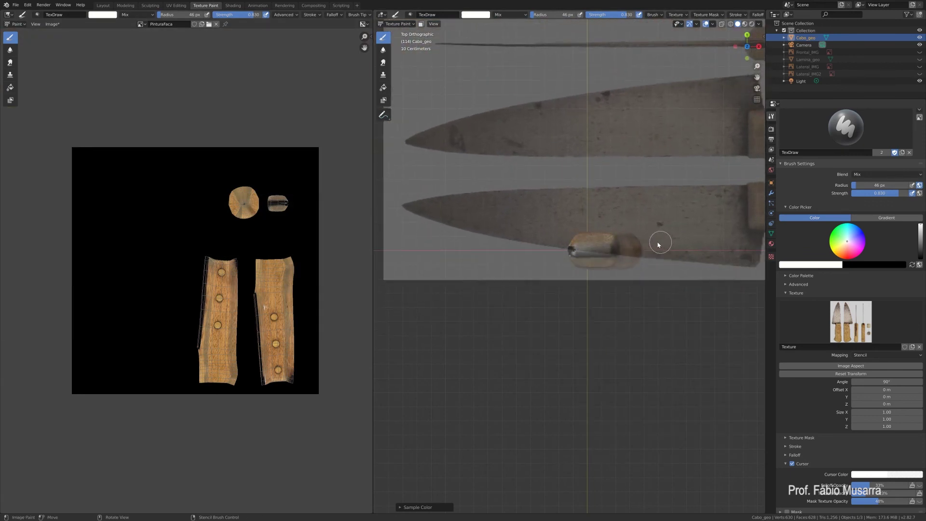
pyautogui.moveTo(657, 241)
pyautogui.mouseDown(button='right')
pyautogui.moveTo(612, 406)
pyautogui.moveTo(630, 242)
pyautogui.mouseUp(button='right')
# Fit the photo's slotted end view to the handle's blade end and paint it on
pyautogui.moveTo(609, 241)
pyautogui.mouseDown()
pyautogui.moveTo(575, 245)
pyautogui.moveTo(618, 261)
pyautogui.mouseUp()
pyautogui.moveTo(618, 260); pyautogui.dragTo(587, 165, button='middle')
pyautogui.press('KP_7')
pyautogui.moveTo(623, 245)
pyautogui.keyDown('shift'); pyautogui.mouseDown(button='right')
pyautogui.moveTo(684, 244)
pyautogui.moveTo(643, 264)
pyautogui.moveTo(607, 249)
pyautogui.mouseUp(button='right'); pyautogui.keyUp('shift')
pyautogui.moveTo(577, 248); pyautogui.dragTo(624, 256)
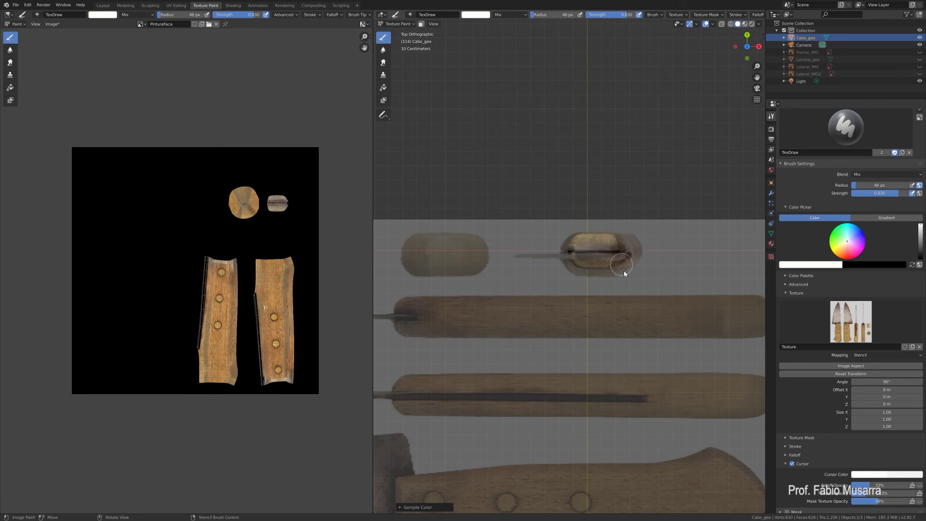
# In bottom orthographic view, rotate and move the stencil so the photo's plain end view covers the butt, and paint it
pyautogui.moveTo(626, 323)
pyautogui.mouseDown(button='middle')
pyautogui.moveTo(606, 282)
pyautogui.moveTo(542, 246)
pyautogui.mouseUp(button='middle')
pyautogui.press('ctrl+KP_7')
pyautogui.keyDown('ctrl'); pyautogui.moveTo(648, 362); pyautogui.dragTo(517, 365, button='right'); pyautogui.keyUp('ctrl')
pyautogui.moveTo(456, 263); pyautogui.dragTo(616, 291, button='right')
pyautogui.moveTo(607, 280); pyautogui.dragTo(630, 284)
# Shift the stencil's plain end view over the butt in bottom orthographic view and repaint the wood
pyautogui.moveTo(671, 368); pyautogui.dragTo(684, 317, button='middle')
pyautogui.press('ctrl+KP_7')
pyautogui.keyDown('shift'); pyautogui.moveTo(585, 296); pyautogui.dragTo(601, 314, button='middle'); pyautogui.keyUp('shift')
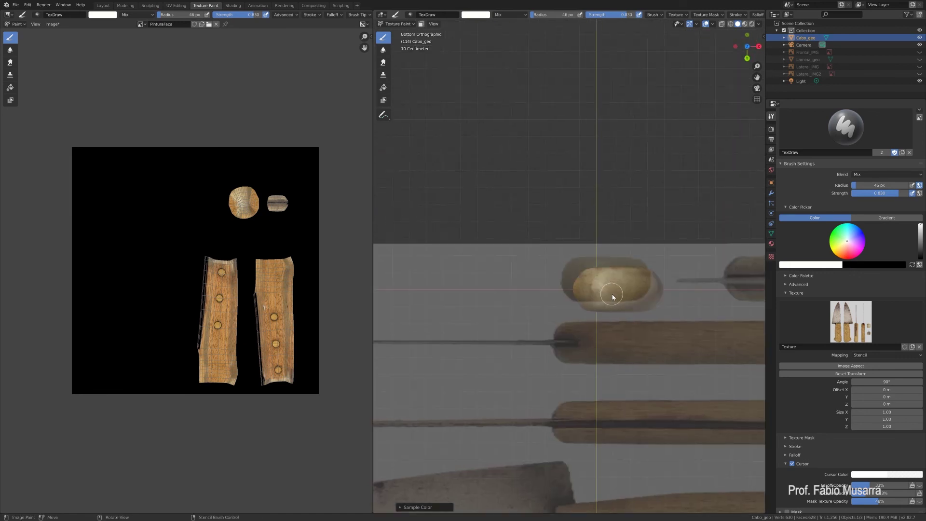
pyautogui.moveTo(611, 294); pyautogui.dragTo(623, 302, button='right')
pyautogui.moveTo(582, 294); pyautogui.dragTo(562, 275)
# In front orthographic view, reset the stencil angle to 0° and fit the second knife's handle over the model's front face
pyautogui.scroll(-7, 609, 306)
pyautogui.moveTo(565, 276); pyautogui.dragTo(532, 330, button='middle')
pyautogui.press('KP_1')
pyautogui.click(796, 374)
pyautogui.moveTo(569, 376); pyautogui.dragTo(633, 222, button='right')
pyautogui.keyDown('shift'); pyautogui.moveTo(647, 328); pyautogui.dragTo(626, 251, button='right'); pyautogui.keyUp('shift')
pyautogui.moveTo(625, 252); pyautogui.dragTo(614, 270, button='right')
pyautogui.keyDown('shift'); pyautogui.moveTo(614, 270); pyautogui.dragTo(622, 274, button='right'); pyautogui.keyUp('shift')
pyautogui.moveTo(622, 274); pyautogui.dragTo(607, 286, button='right')
# Set the brush radius to 21 px and paint over the three rivets on the front face
pyautogui.press('f')
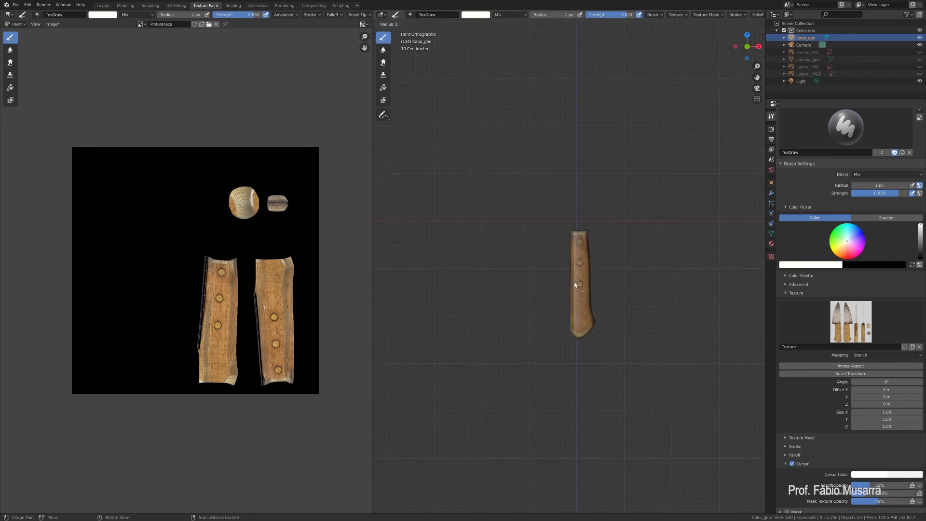
pyautogui.click(574, 282)
pyautogui.press('f')
pyautogui.click(581, 242)
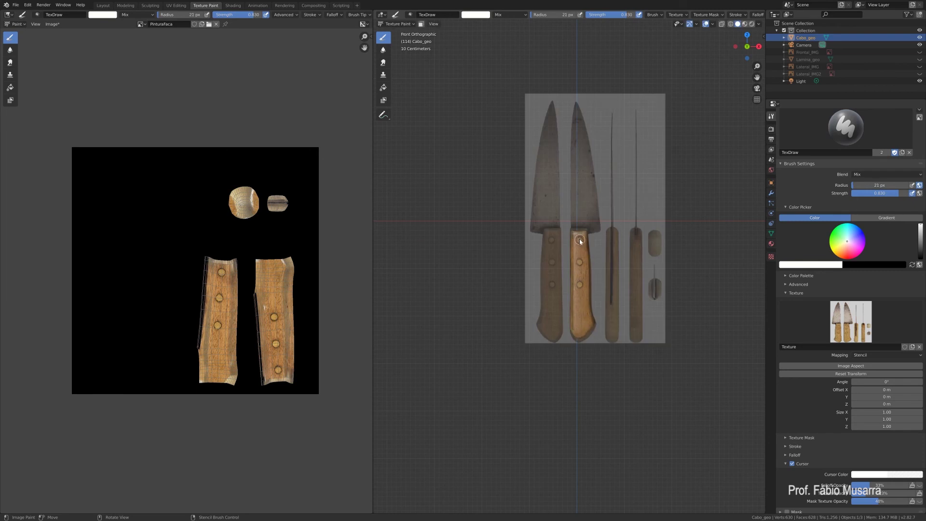
pyautogui.moveTo(580, 241); pyautogui.dragTo(581, 283)
# Enlarge and realign the stencil so its rivets match the close-up front face of the handle
pyautogui.scroll(5, 587, 275)
pyautogui.keyDown('shift'); pyautogui.moveTo(587, 273); pyautogui.dragTo(597, 304, button='right'); pyautogui.keyUp('shift')
pyautogui.moveTo(597, 304); pyautogui.dragTo(663, 144, button='right')
pyautogui.keyDown('shift'); pyautogui.moveTo(543, 294); pyautogui.dragTo(657, 247, button='right'); pyautogui.keyUp('shift')
pyautogui.moveTo(657, 247); pyautogui.dragTo(646, 341, button='right')
pyautogui.moveTo(645, 342); pyautogui.dragTo(648, 345, button='right')
# Retouch the front face's upper edge at brush strength 0.316, and repaint its rivets at strength 1.000
pyautogui.hotkey('shift', 'f')
pyautogui.click(588, 182)
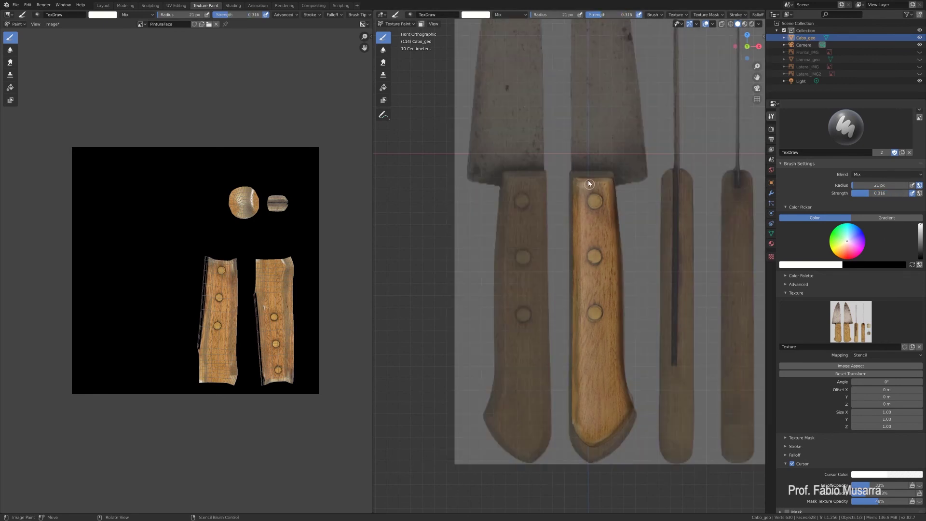
pyautogui.hotkey('shift', 'f')
pyautogui.click(593, 325)
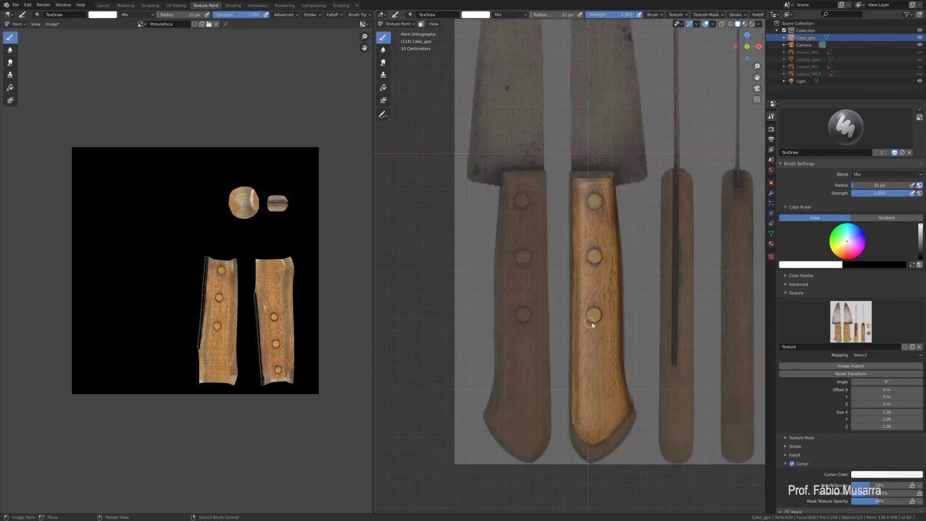
# In back orthographic view, align the first knife's handle with the model and paint its rivets with a 34 px brush
pyautogui.press('ctrl+KP_1')
pyautogui.moveTo(572, 360); pyautogui.dragTo(594, 360, button='right')
pyautogui.moveTo(546, 312); pyautogui.dragTo(545, 320)
pyautogui.press('f')
pyautogui.click(544, 235)
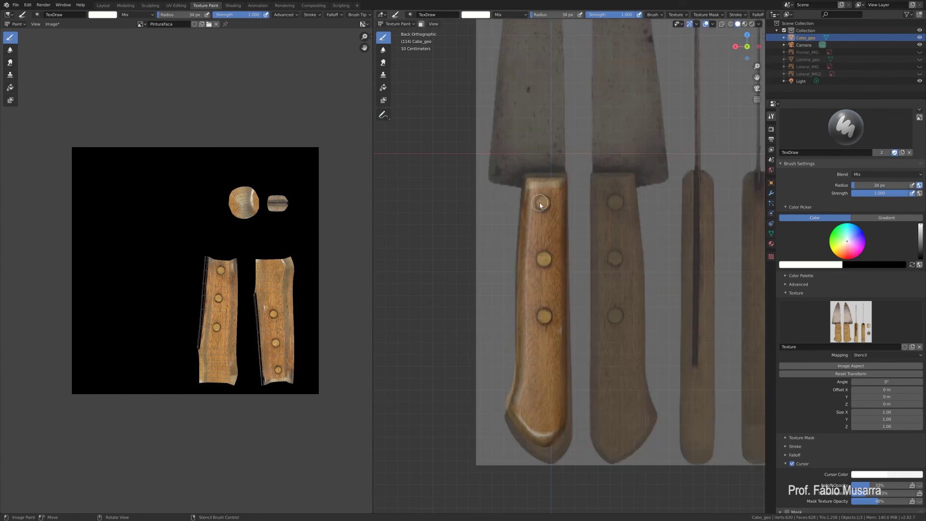
pyautogui.click(543, 203)
# Lower the brush strength and paint the wood along the back face's upper edge
pyautogui.hotkey('shift', 'f')
pyautogui.click(552, 191)
pyautogui.moveTo(552, 188); pyautogui.dragTo(532, 189)
# Set the brush strength to 0.603, shift the stencil slightly upward, and paint wood over the back face's butt
pyautogui.hotkey('shift', 'f')
pyautogui.click(531, 191)
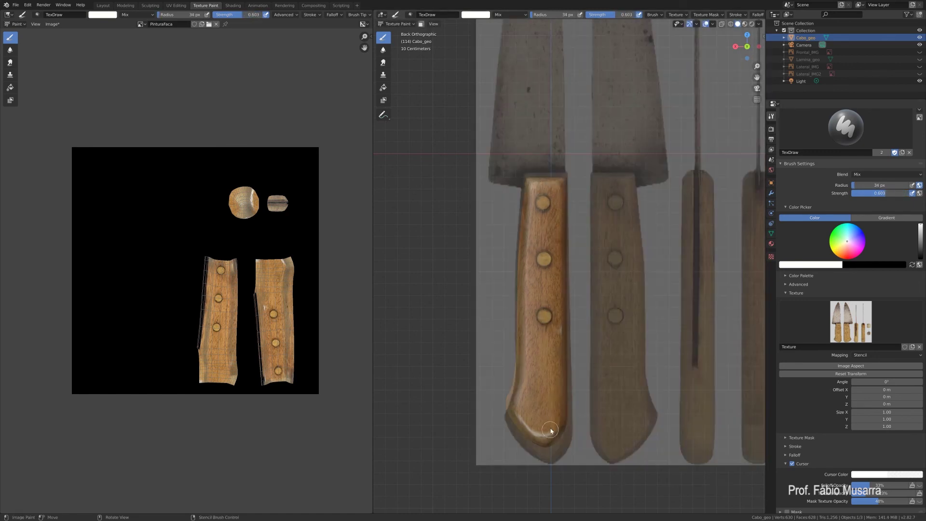
pyautogui.moveTo(550, 429); pyautogui.dragTo(545, 418, button='right')
pyautogui.moveTo(544, 429); pyautogui.dragTo(524, 401)
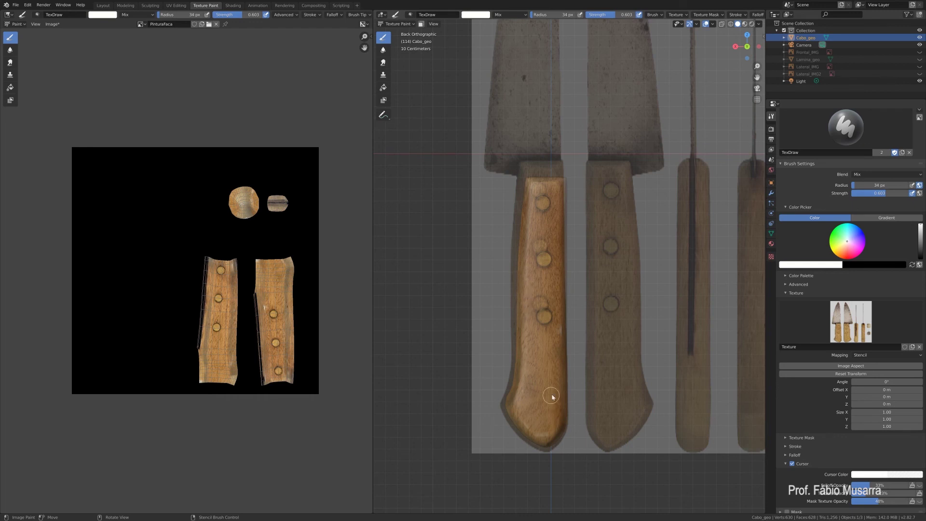
# In right orthographic view, move and scale the stencil so its plain edge-on handle matches the model's narrow side
pyautogui.press('ctrl+KP_3')
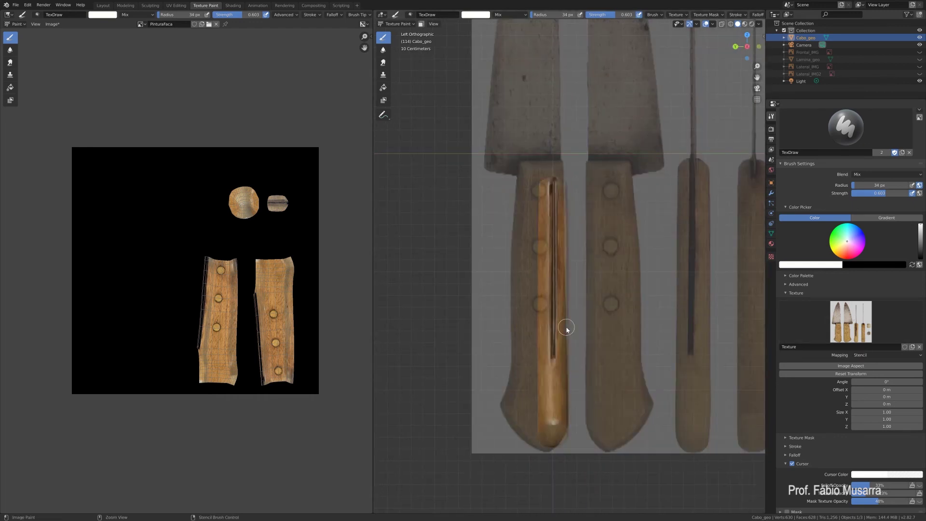
pyautogui.press('KP_3')
pyautogui.moveTo(586, 351); pyautogui.dragTo(416, 352, button='right')
pyautogui.moveTo(586, 339)
pyautogui.keyDown('shift'); pyautogui.mouseDown(button='right')
pyautogui.moveTo(613, 380)
pyautogui.moveTo(588, 352)
pyautogui.mouseUp(button='right'); pyautogui.keyUp('shift')
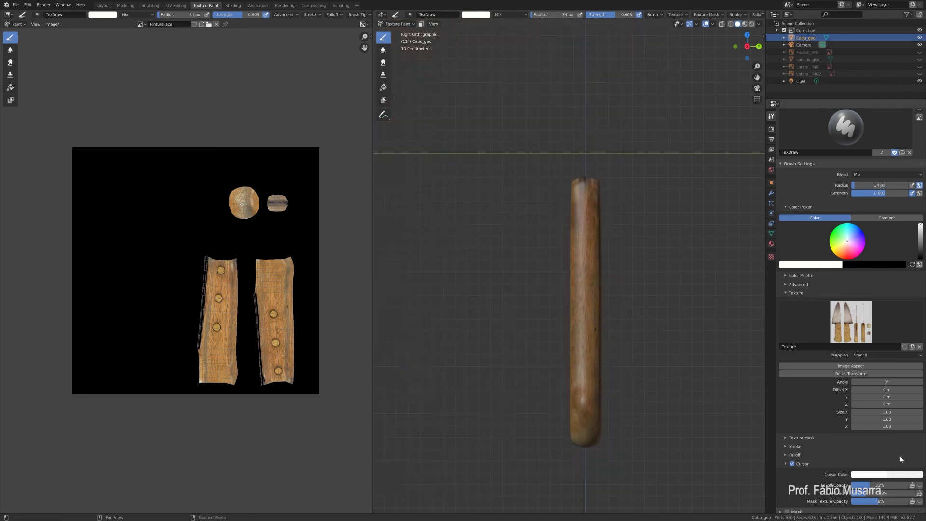
# From angled views, move the stencil's plain wood over the butt and narrow sides and cover the light seam patches
pyautogui.moveTo(555, 360); pyautogui.dragTo(647, 364, button='middle')
pyautogui.moveTo(521, 434); pyautogui.dragTo(590, 412, button='middle')
pyautogui.moveTo(590, 413); pyautogui.dragTo(733, 401, button='right')
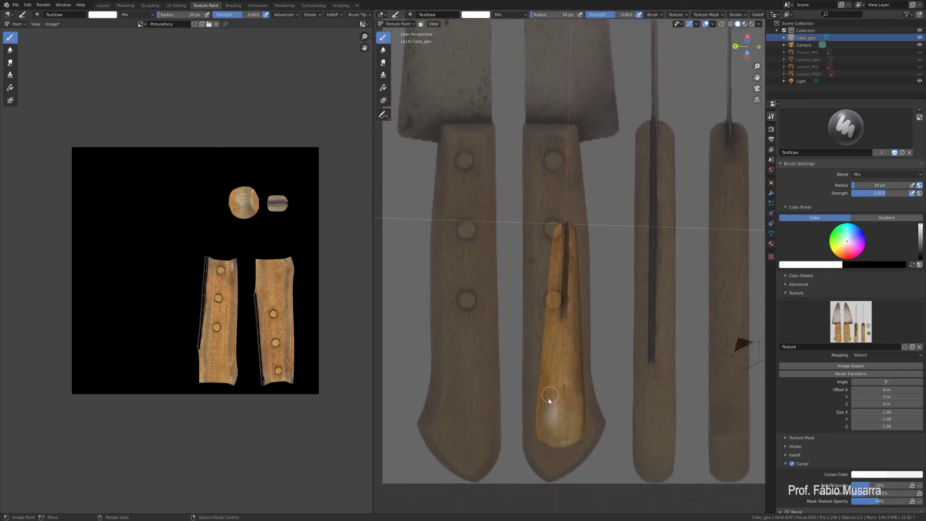
pyautogui.moveTo(575, 408)
pyautogui.mouseDown(button='middle')
pyautogui.moveTo(646, 386)
pyautogui.moveTo(572, 374)
pyautogui.moveTo(583, 306)
pyautogui.moveTo(473, 253)
pyautogui.moveTo(490, 268)
pyautogui.moveTo(449, 289)
pyautogui.moveTo(496, 243)
pyautogui.moveTo(494, 289)
pyautogui.moveTo(558, 287)
pyautogui.moveTo(450, 360)
pyautogui.moveTo(527, 351)
pyautogui.moveTo(496, 283)
pyautogui.moveTo(548, 310)
pyautogui.moveTo(601, 305)
pyautogui.moveTo(481, 275)
pyautogui.moveTo(521, 290)
pyautogui.moveTo(489, 265)
pyautogui.moveTo(449, 316)
pyautogui.moveTo(482, 200)
pyautogui.moveTo(413, 227)
pyautogui.moveTo(647, 190)
pyautogui.moveTo(649, 179)
pyautogui.mouseUp(button='middle')
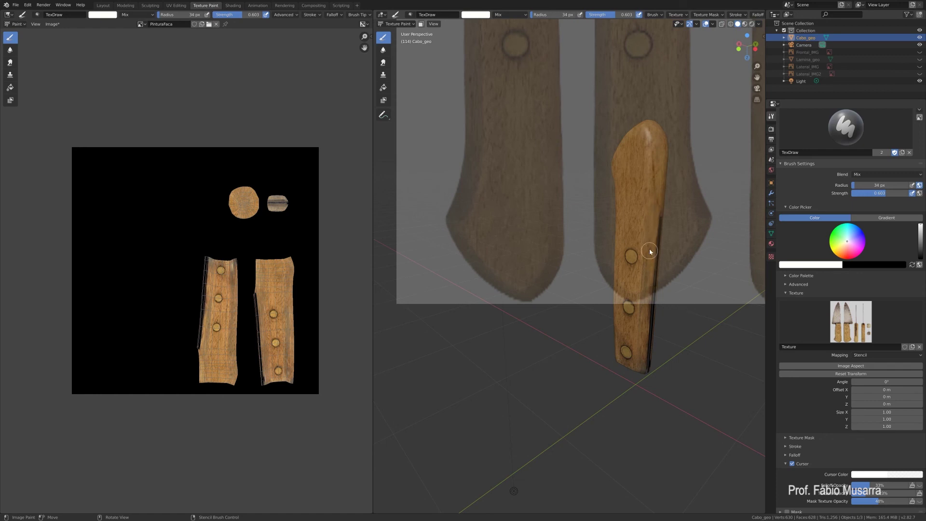
# Reposition the stencil's wood over the handle's blade end and adjoining edges and retouch the remaining light areas
pyautogui.moveTo(650, 261); pyautogui.dragTo(649, 292, button='right')
pyautogui.moveTo(645, 316)
pyautogui.mouseDown(button='middle')
pyautogui.moveTo(486, 335)
pyautogui.moveTo(445, 419)
pyautogui.moveTo(472, 325)
pyautogui.moveTo(586, 279)
pyautogui.mouseUp(button='middle')
pyautogui.moveTo(585, 276); pyautogui.dragTo(539, 221, button='right')
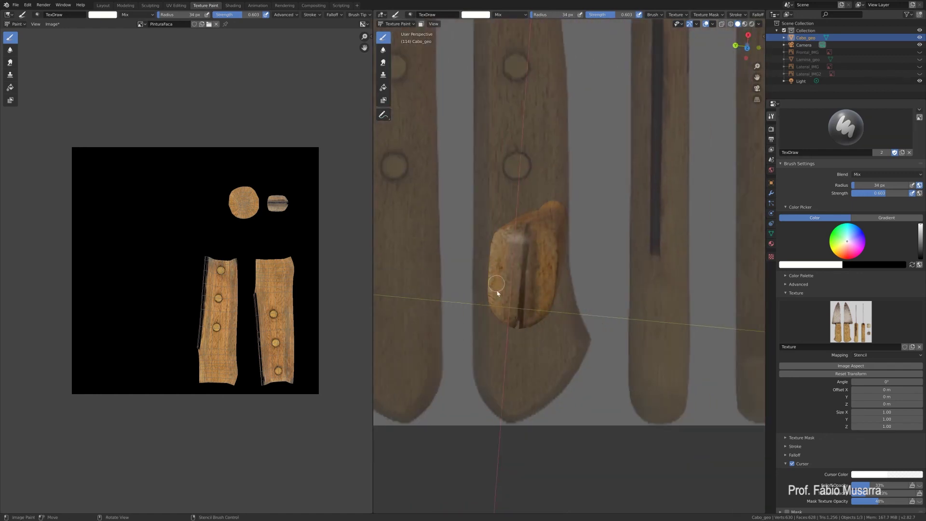
pyautogui.moveTo(497, 293)
pyautogui.mouseDown(button='middle')
pyautogui.moveTo(539, 268)
pyautogui.moveTo(565, 328)
pyautogui.moveTo(575, 414)
pyautogui.mouseUp(button='middle')
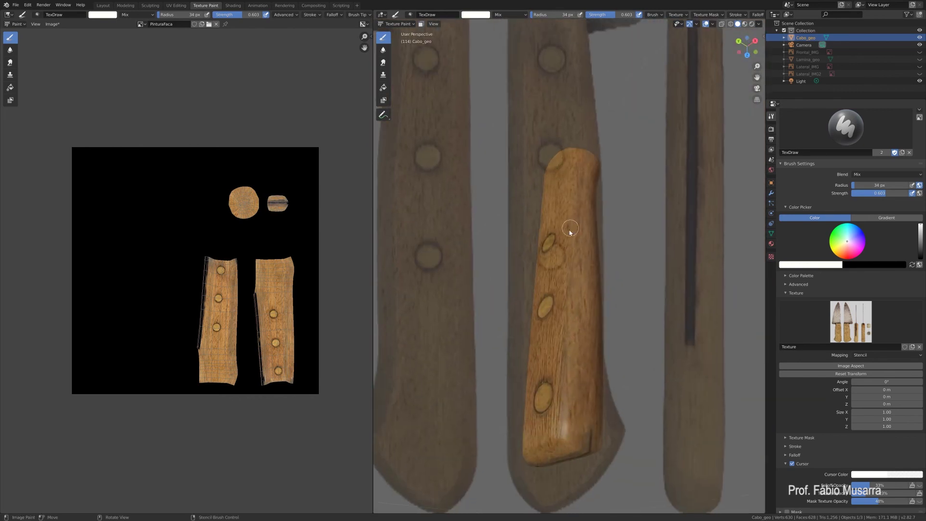
# Check the painted handle from several angles, hide Cabo_geo and show the blade object Lamina_geo in the viewport
pyautogui.moveTo(572, 227); pyautogui.dragTo(595, 195, button='middle')
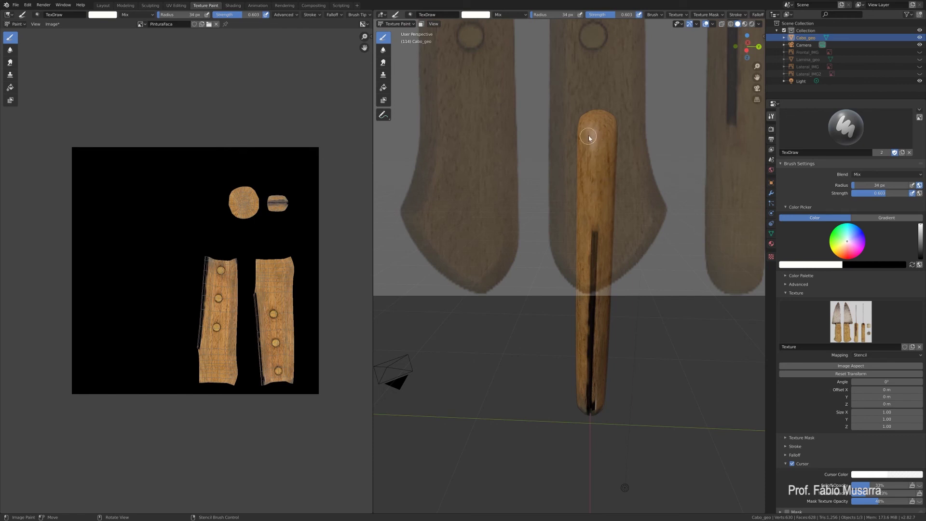
pyautogui.moveTo(589, 138); pyautogui.dragTo(635, 304, button='middle')
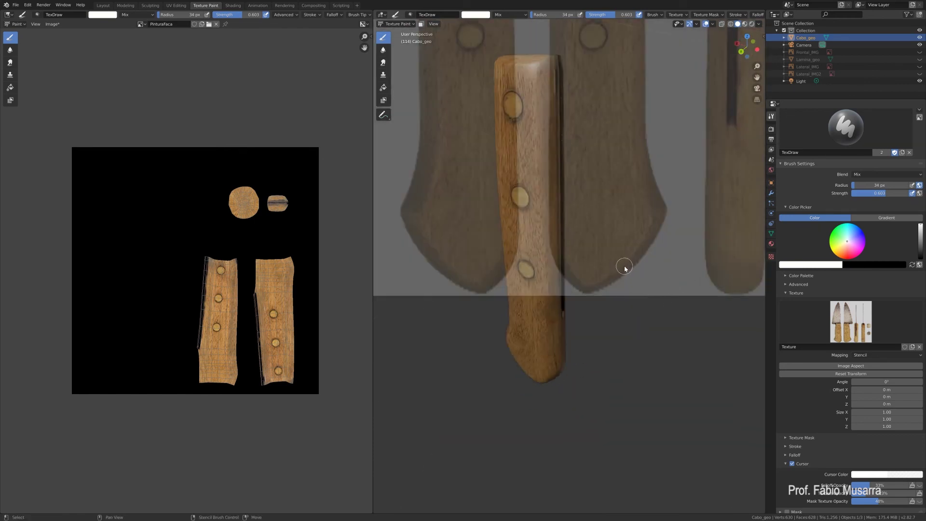
pyautogui.moveTo(625, 269)
pyautogui.mouseDown(button='middle')
pyautogui.moveTo(620, 305)
pyautogui.moveTo(638, 296)
pyautogui.moveTo(599, 286)
pyautogui.moveTo(548, 297)
pyautogui.moveTo(536, 325)
pyautogui.moveTo(515, 335)
pyautogui.moveTo(448, 319)
pyautogui.moveTo(487, 306)
pyautogui.moveTo(447, 318)
pyautogui.moveTo(560, 309)
pyautogui.mouseUp(button='middle')
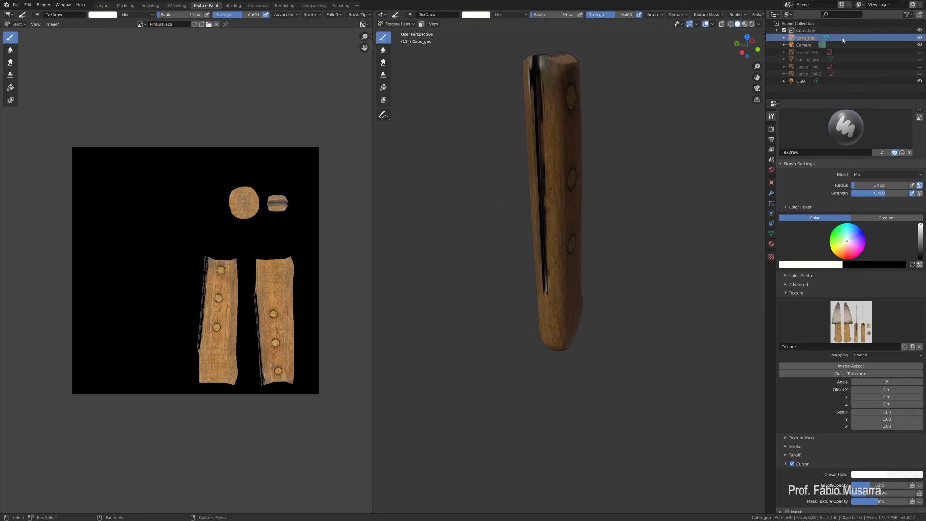
pyautogui.click(920, 38)
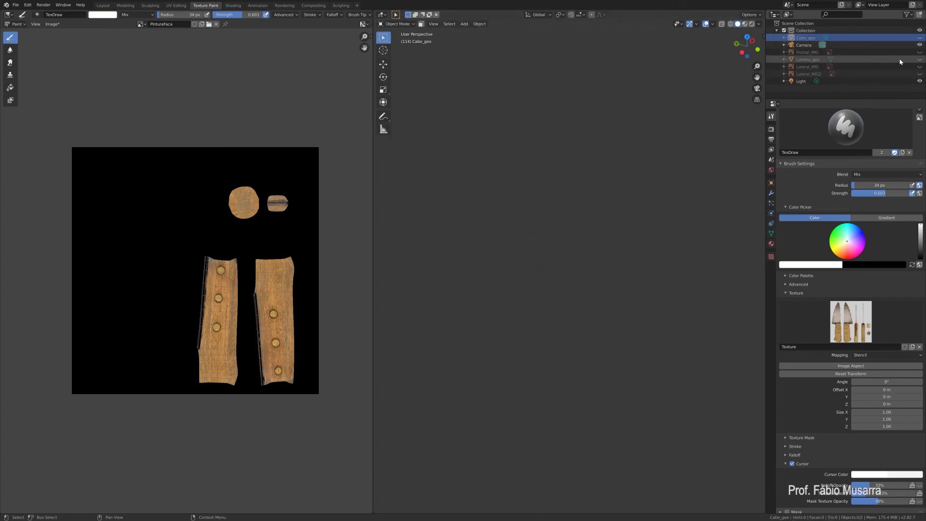
pyautogui.click(919, 60)
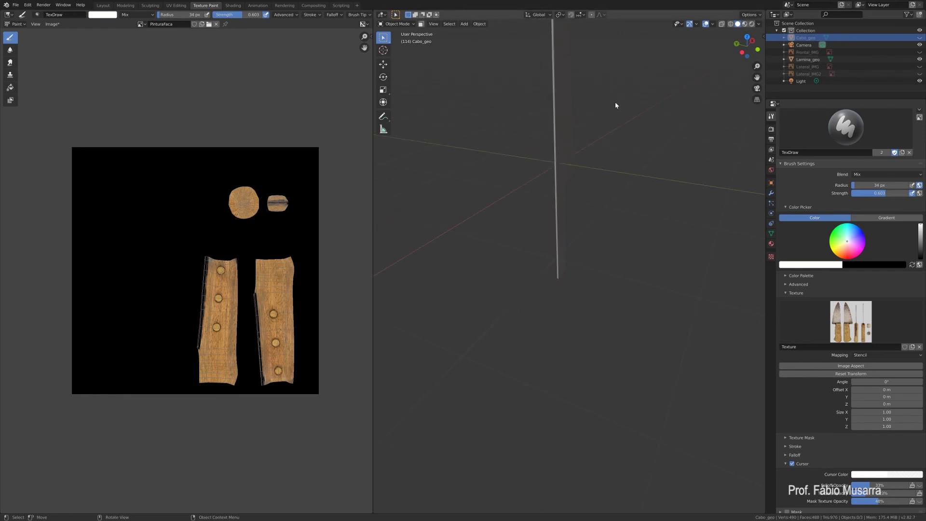
# Select the blade, check its UV layout in the UV Editing workspace, and return to the Texture Paint workspace
pyautogui.click(567, 145)
pyautogui.press('Tab')
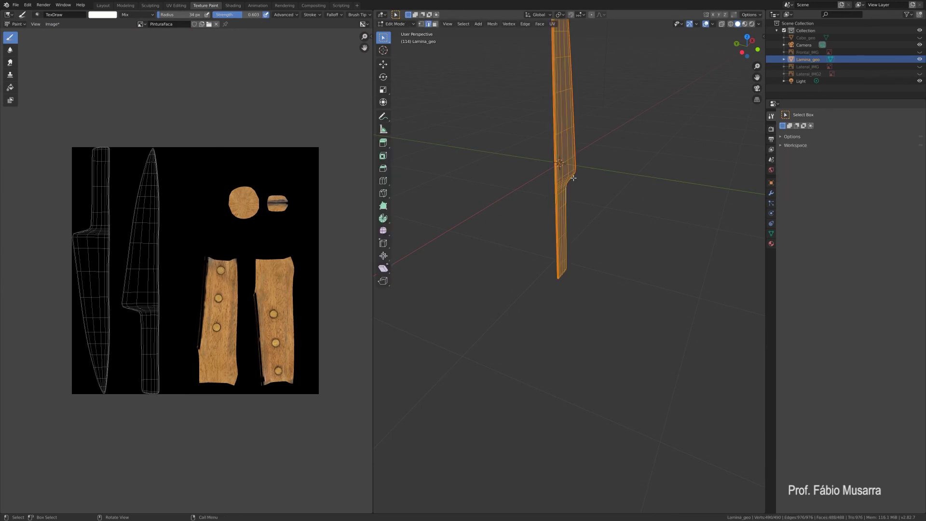
pyautogui.press('Tab')
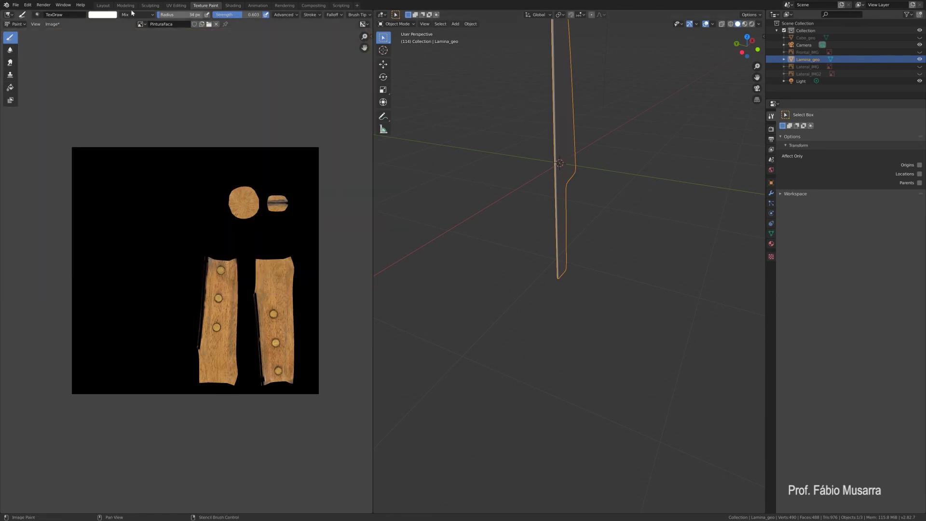
pyautogui.click(176, 6)
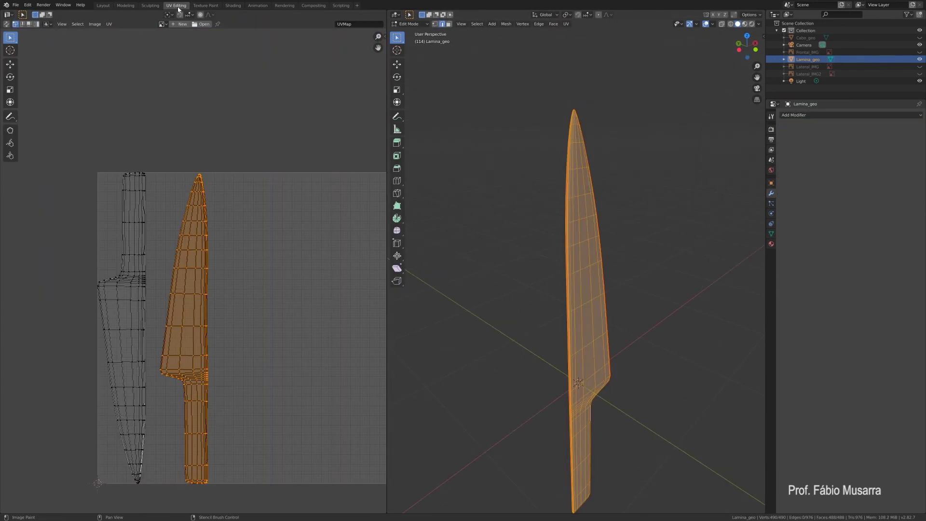
pyautogui.click(204, 5)
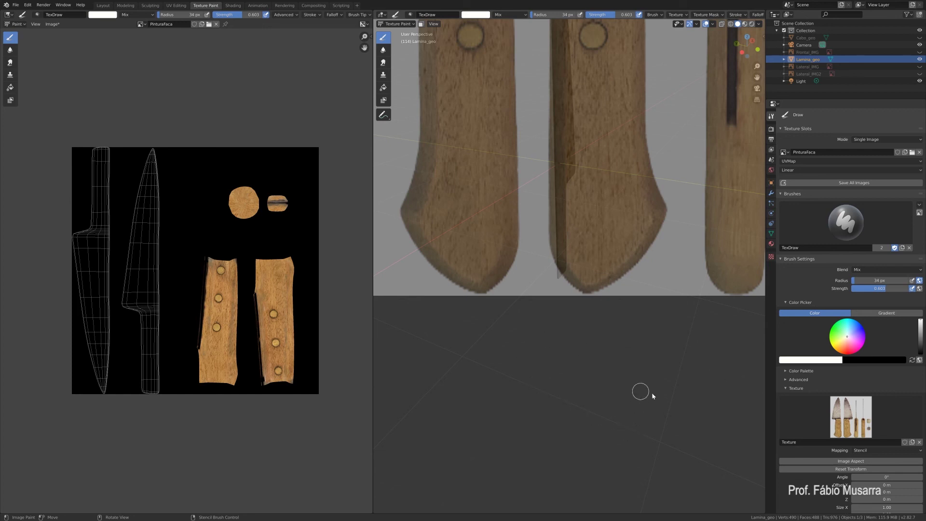
# Reset the brush texture's stencil transform and, in front orthographic view, move the stencil over the blade model
pyautogui.click(846, 471)
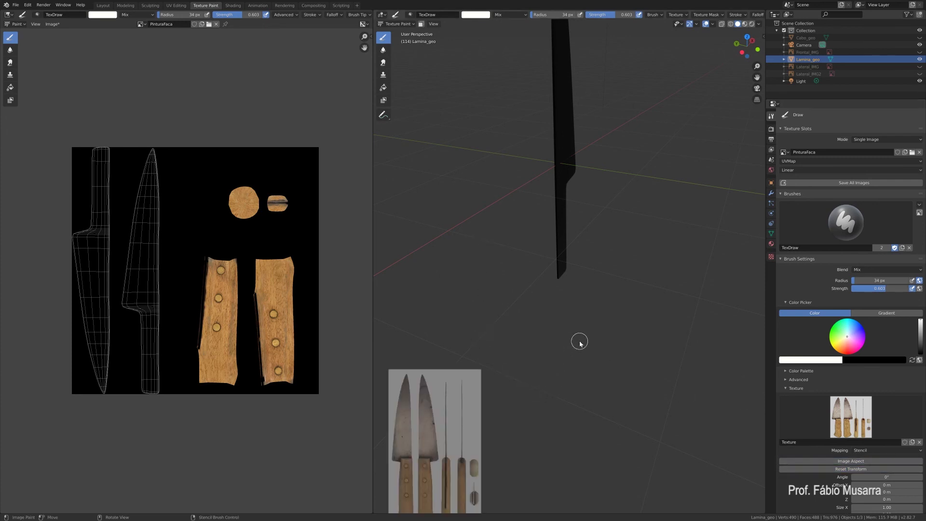
pyautogui.press('KP_1')
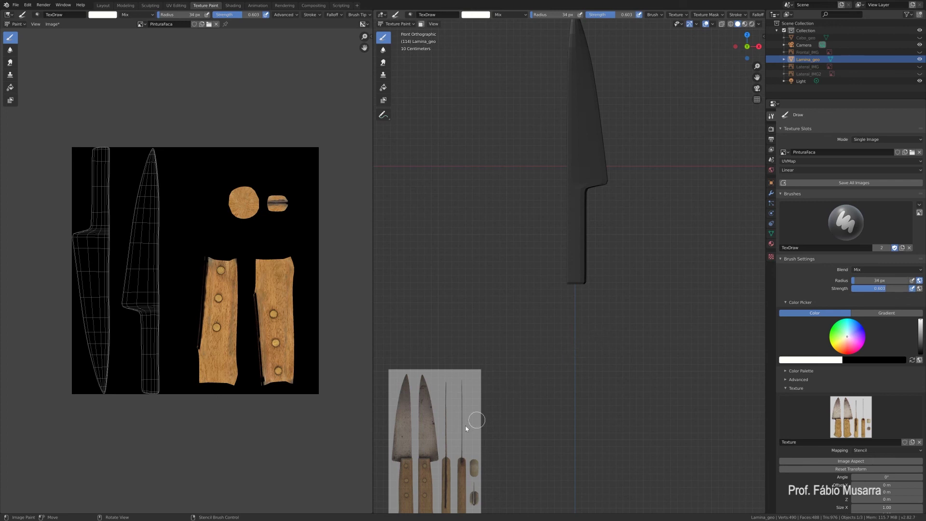
pyautogui.moveTo(430, 441); pyautogui.dragTo(553, 227, button='right')
pyautogui.scroll(2, 561, 225)
pyautogui.keyDown('shift'); pyautogui.moveTo(578, 194); pyautogui.dragTo(546, 345, button='middle'); pyautogui.keyUp('shift')
pyautogui.scroll(3, 559, 303)
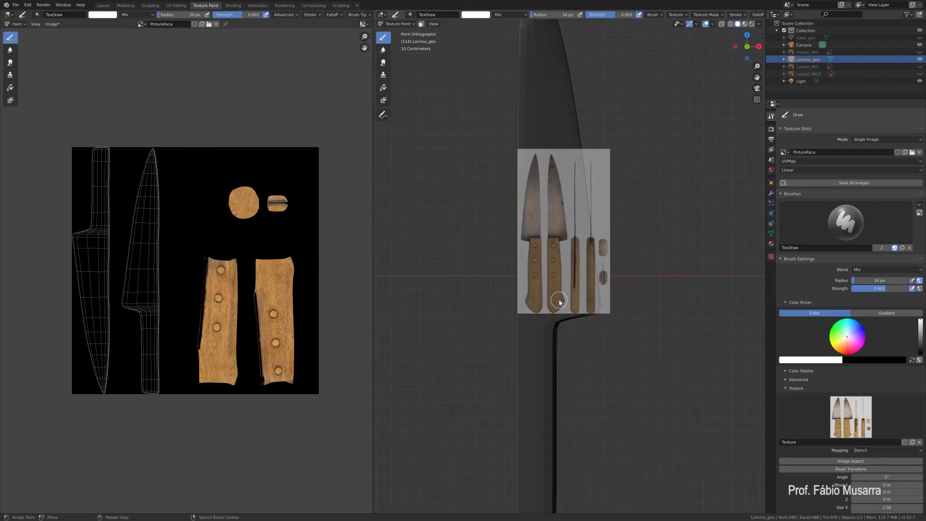
# Enlarge the stencil in front view until the photo's right-hand blade is roughly as wide as the model's blade
pyautogui.moveTo(556, 255); pyautogui.dragTo(559, 249, button='middle')
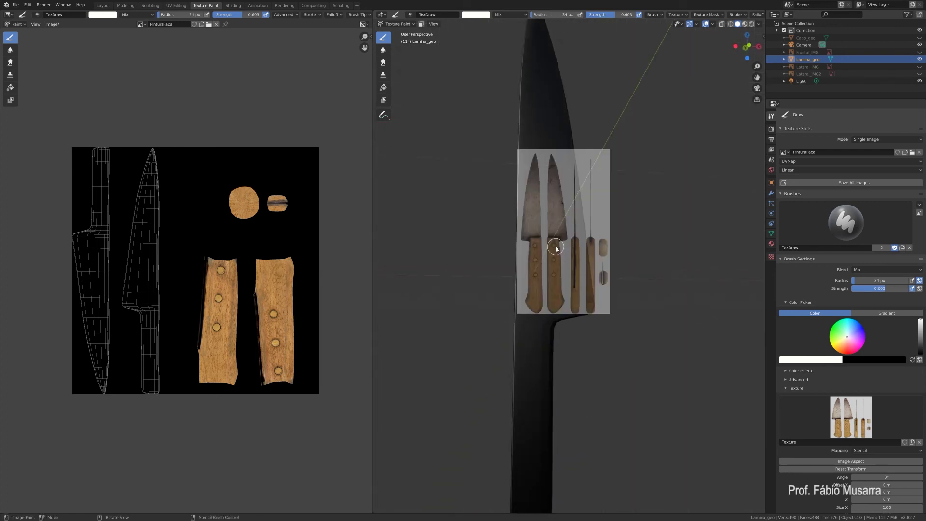
pyautogui.press('KP_3')
pyautogui.press('KP_1')
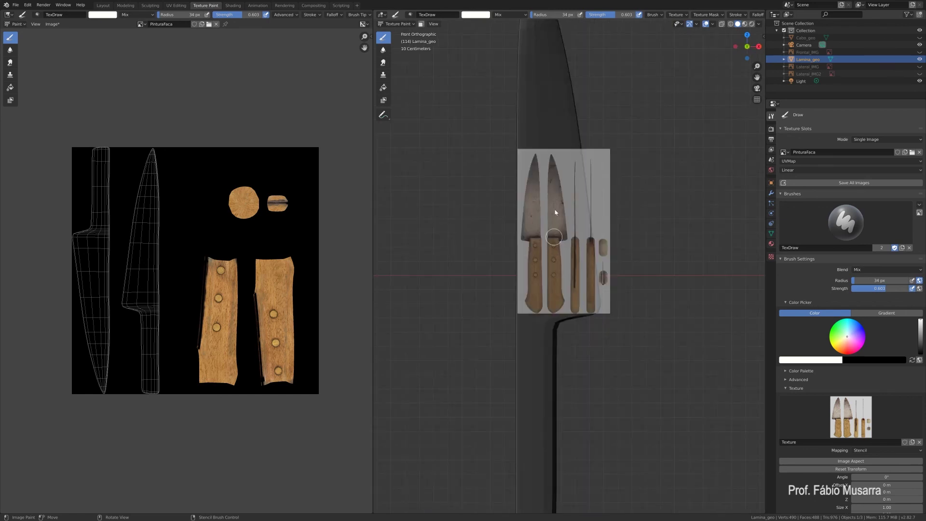
pyautogui.keyDown('shift'); pyautogui.moveTo(548, 242); pyautogui.dragTo(605, 271, button='right'); pyautogui.keyUp('shift')
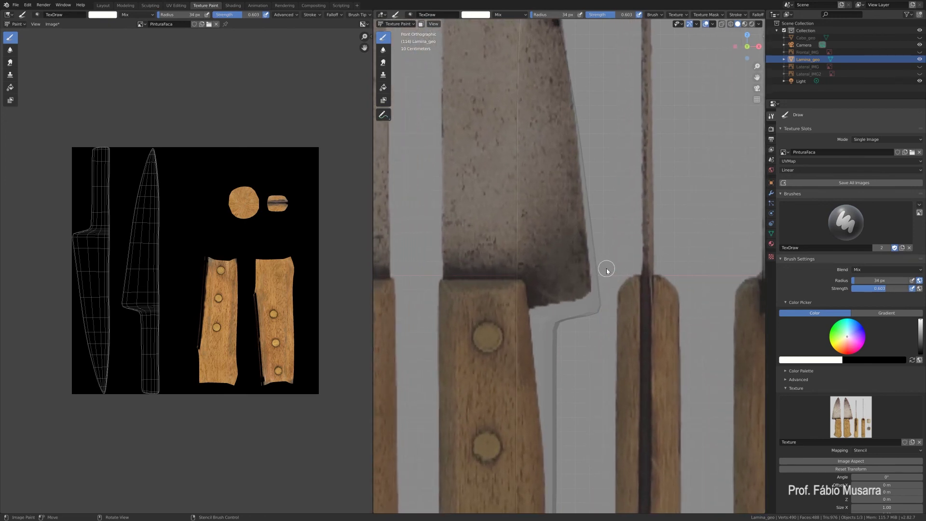
pyautogui.moveTo(609, 268); pyautogui.dragTo(607, 268, button='middle')
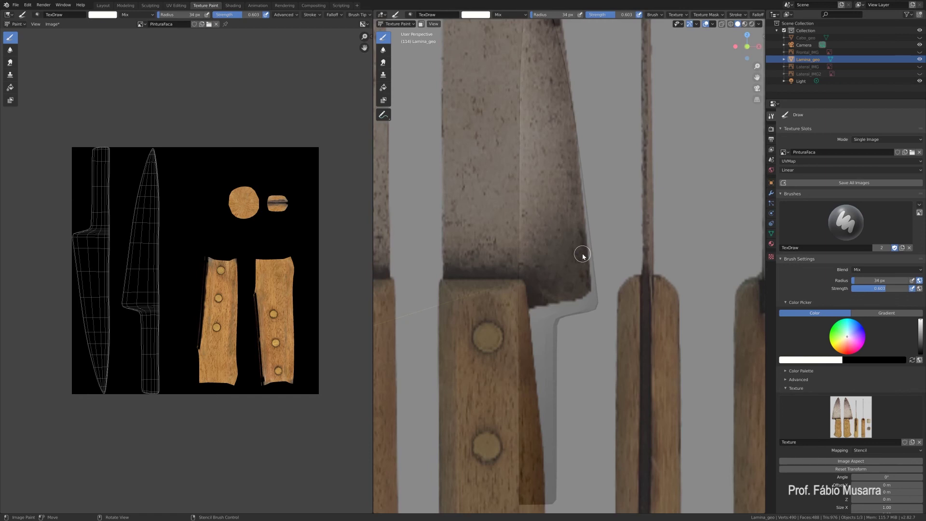
pyautogui.press('KP_1')
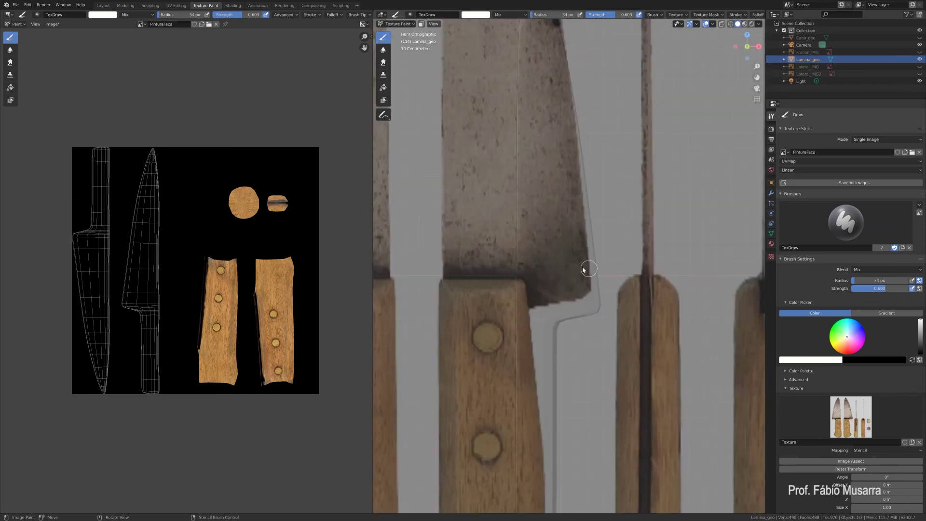
# Set the stencil angle to 0°, then scale and move the stencil to align the photo's blade with the model's outline
pyautogui.moveTo(558, 267); pyautogui.dragTo(719, 366, button='right')
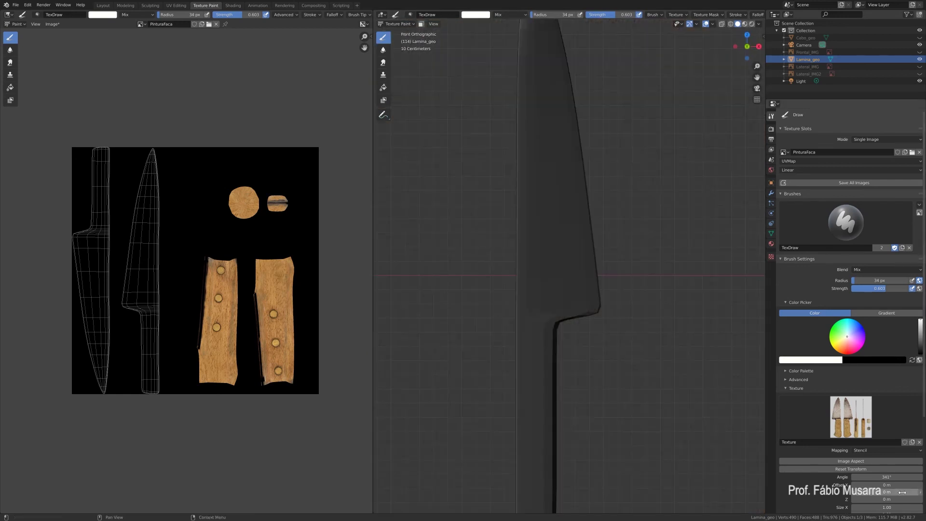
pyautogui.click(887, 476)
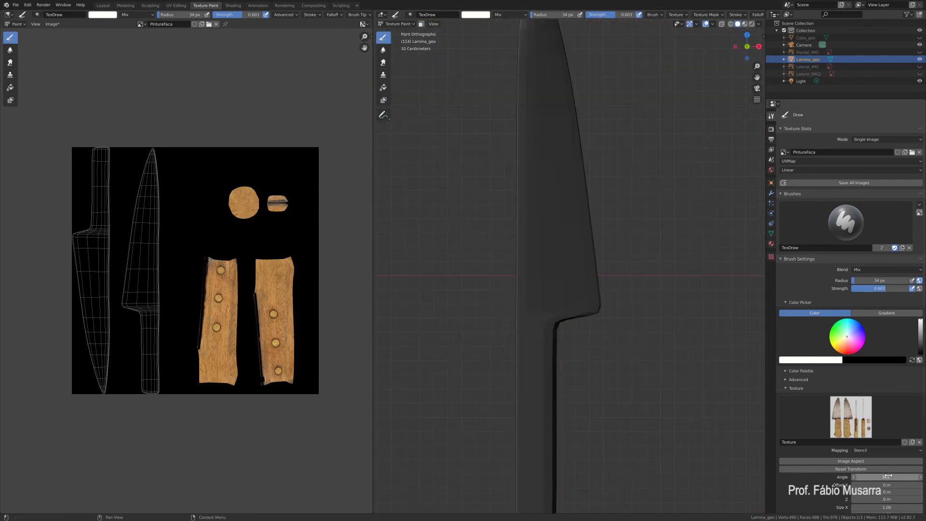
pyautogui.write('0')
pyautogui.press('Return')
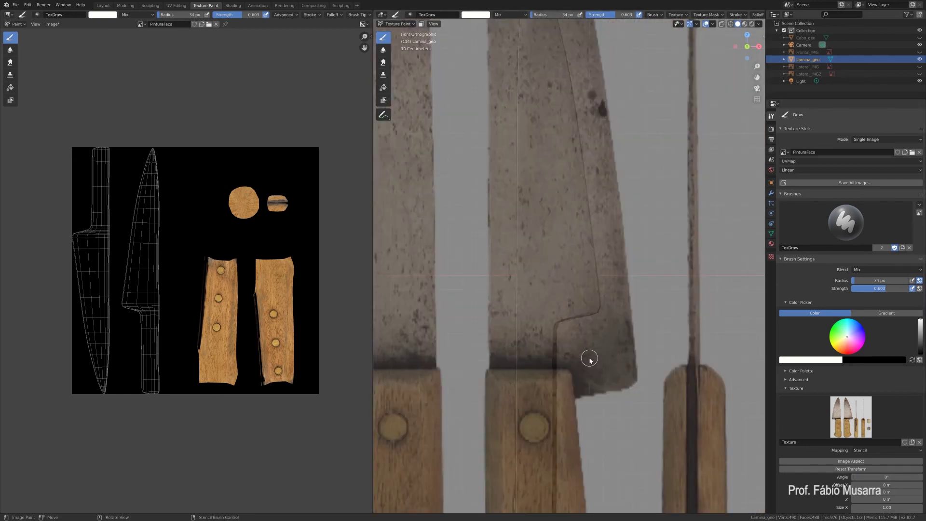
pyautogui.keyDown('shift'); pyautogui.moveTo(589, 359); pyautogui.dragTo(596, 313, button='right'); pyautogui.keyUp('shift')
pyautogui.moveTo(596, 312); pyautogui.dragTo(598, 316, button='right')
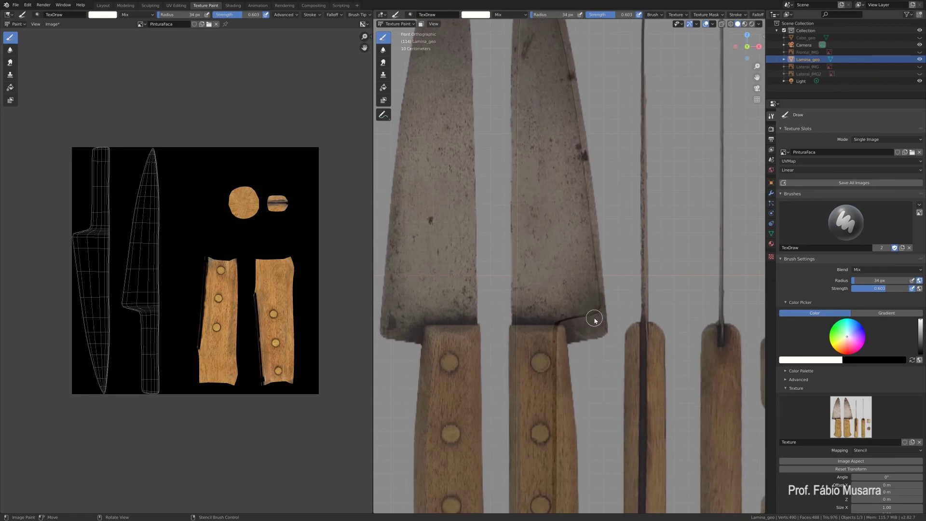
pyautogui.moveTo(599, 294)
pyautogui.mouseDown(button='right')
pyautogui.moveTo(599, 283)
pyautogui.moveTo(599, 296)
pyautogui.mouseUp(button='right')
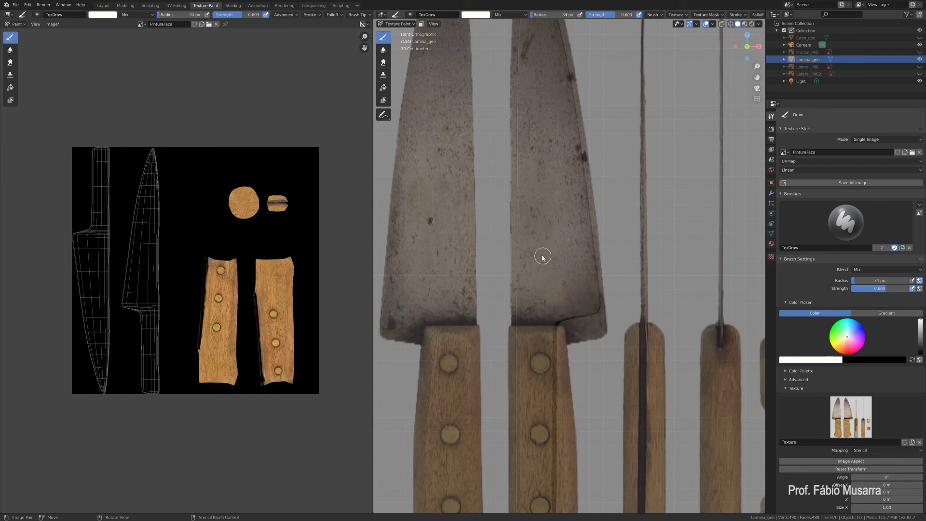
# Set the brush radius to 134 px and paint the photo's metal onto the middle of the blade's front face
pyautogui.press('f')
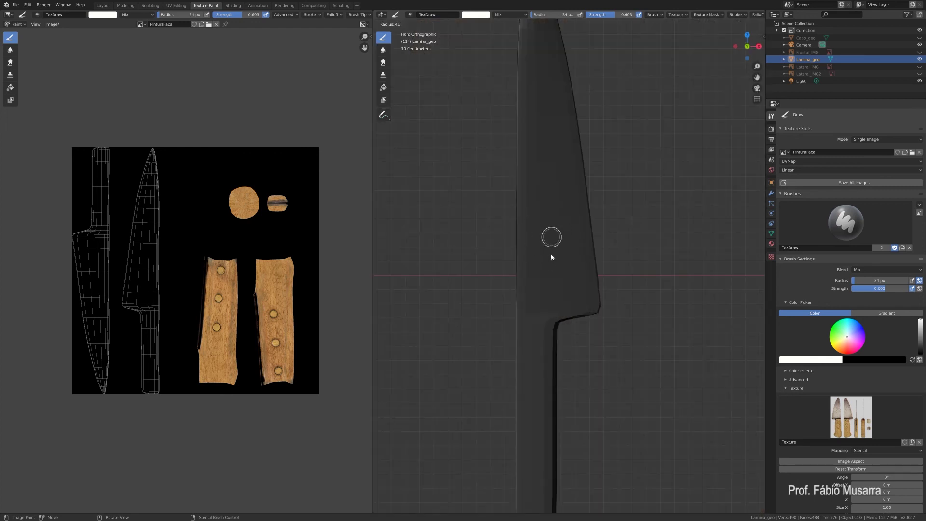
pyautogui.click(575, 253)
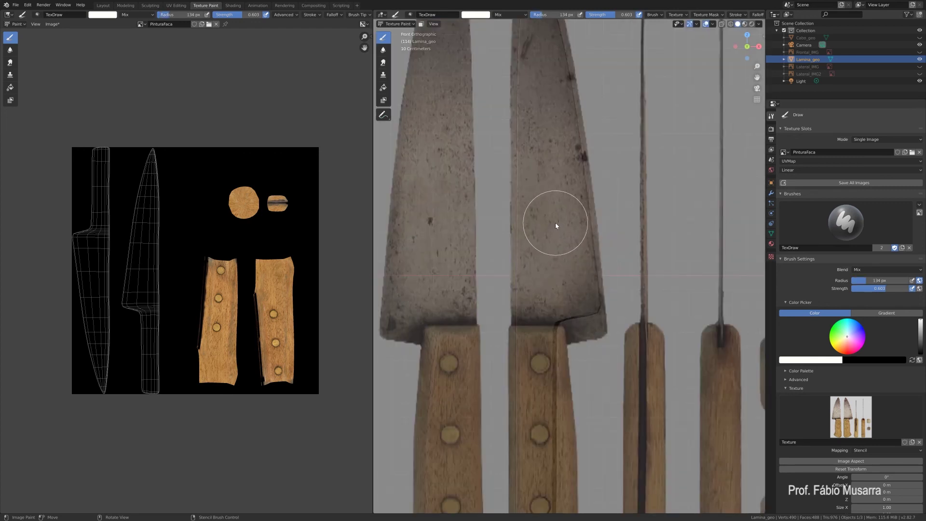
pyautogui.click(549, 200)
pyautogui.click(549, 207)
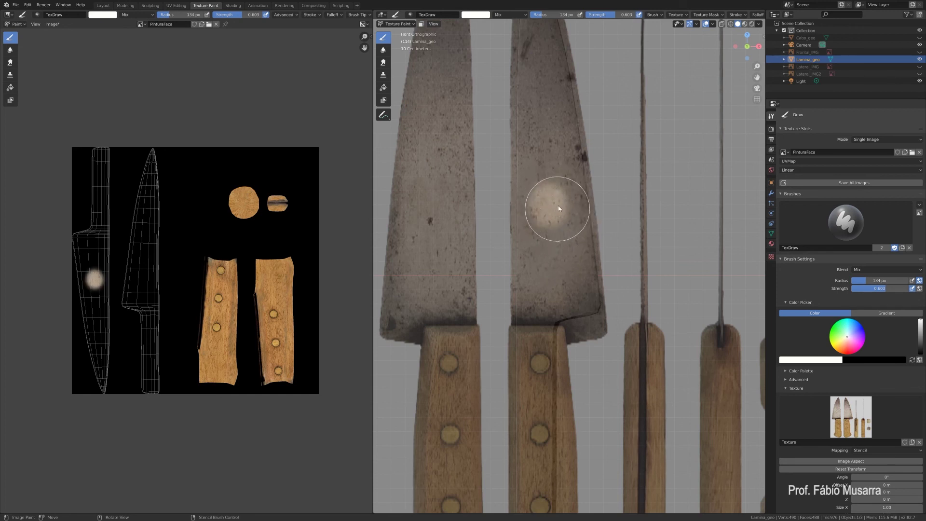
pyautogui.moveTo(571, 251); pyautogui.dragTo(558, 202)
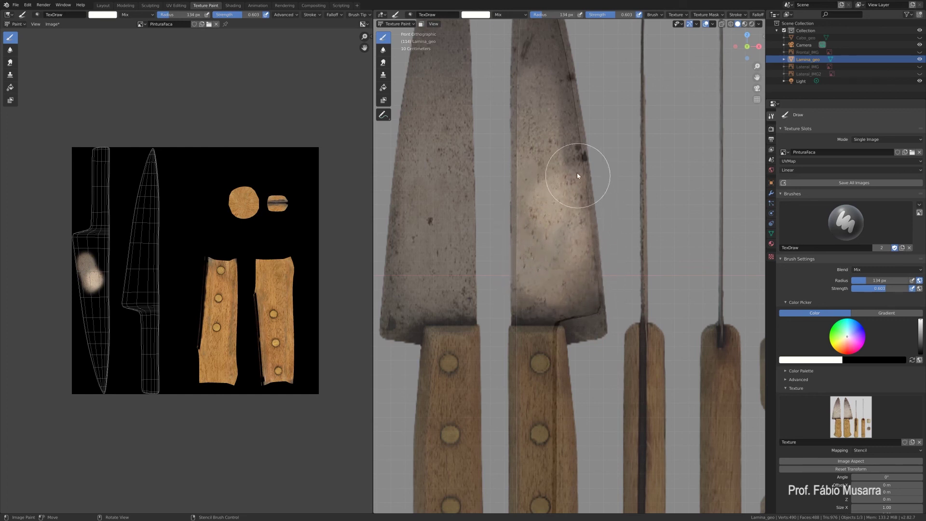
pyautogui.moveTo(563, 227); pyautogui.dragTo(551, 237)
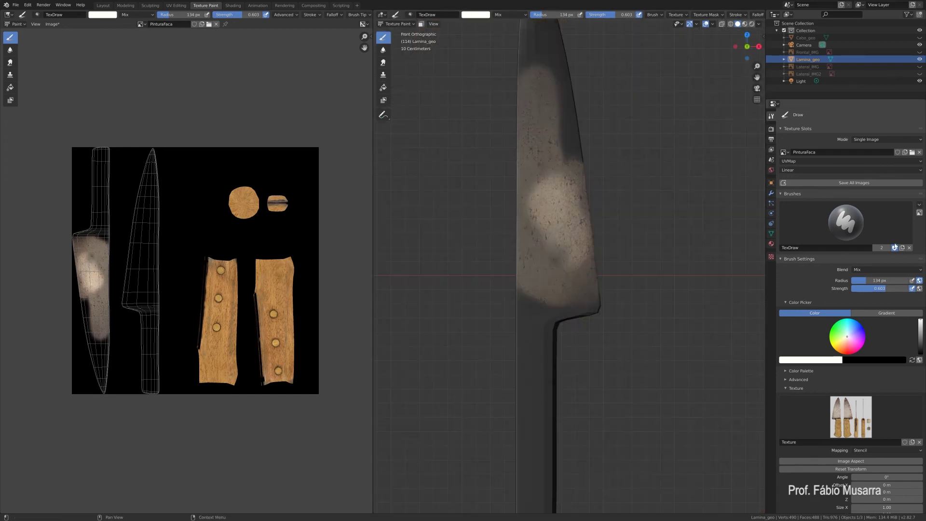
# Raise the brush strength to 1.000 and paint the stencil over the blade's front face, heel and the start of the tang
pyautogui.moveTo(890, 289); pyautogui.dragTo(917, 289)
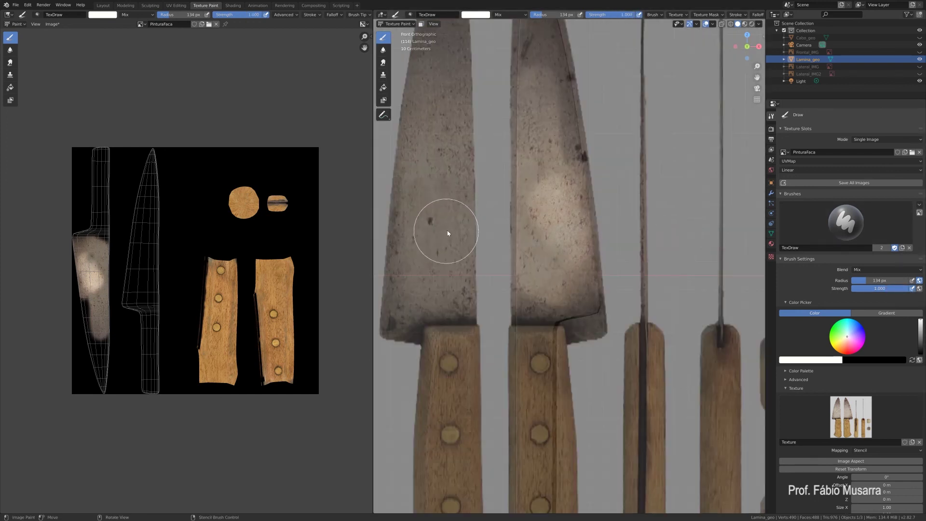
pyautogui.moveTo(533, 186)
pyautogui.mouseDown()
pyautogui.moveTo(557, 140)
pyautogui.moveTo(567, 229)
pyautogui.moveTo(597, 310)
pyautogui.moveTo(585, 296)
pyautogui.moveTo(541, 286)
pyautogui.moveTo(542, 152)
pyautogui.moveTo(530, 144)
pyautogui.moveTo(552, 135)
pyautogui.moveTo(550, 149)
pyautogui.mouseUp()
pyautogui.moveTo(535, 302)
pyautogui.mouseDown()
pyautogui.moveTo(562, 313)
pyautogui.moveTo(548, 319)
pyautogui.moveTo(540, 351)
pyautogui.moveTo(531, 337)
pyautogui.moveTo(550, 350)
pyautogui.mouseUp()
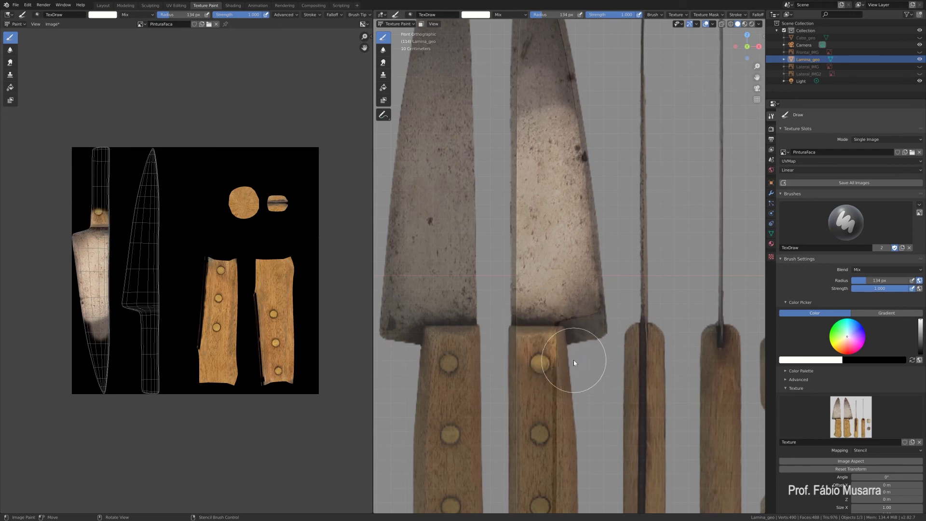
pyautogui.moveTo(550, 354)
pyautogui.mouseDown()
pyautogui.moveTo(548, 319)
pyautogui.moveTo(531, 312)
pyautogui.moveTo(584, 279)
pyautogui.moveTo(592, 243)
pyautogui.mouseUp()
pyautogui.moveTo(567, 150)
pyautogui.mouseDown()
pyautogui.moveTo(565, 110)
pyautogui.moveTo(559, 224)
pyautogui.moveTo(533, 26)
pyautogui.moveTo(558, 79)
pyautogui.moveTo(543, 54)
pyautogui.moveTo(546, 142)
pyautogui.moveTo(541, 107)
pyautogui.moveTo(572, 149)
pyautogui.moveTo(562, 121)
pyautogui.moveTo(551, 163)
pyautogui.mouseUp()
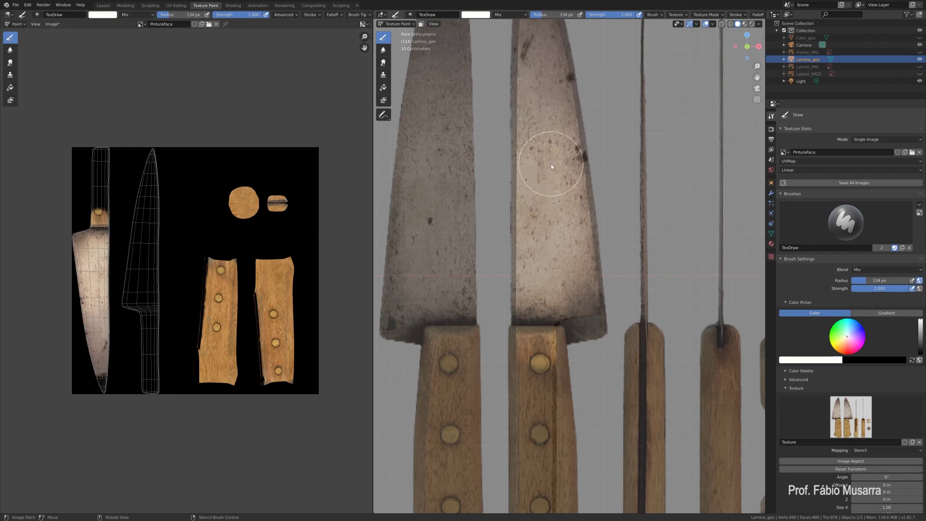
# Move the stencil down to realign it with the whole blade and paint its metal over the tip and heel
pyautogui.moveTo(551, 164); pyautogui.dragTo(560, 269, button='right')
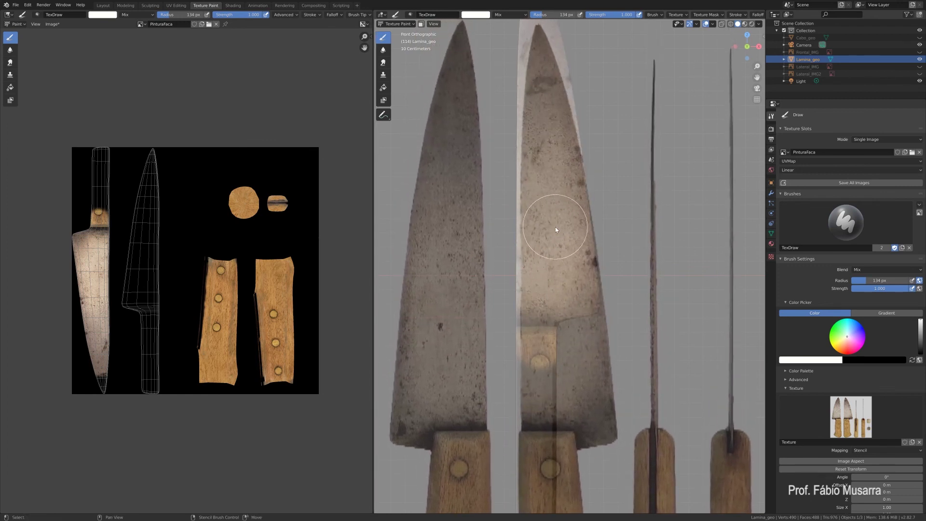
pyautogui.keyDown('shift'); pyautogui.moveTo(553, 216); pyautogui.dragTo(556, 305, button='middle'); pyautogui.keyUp('shift')
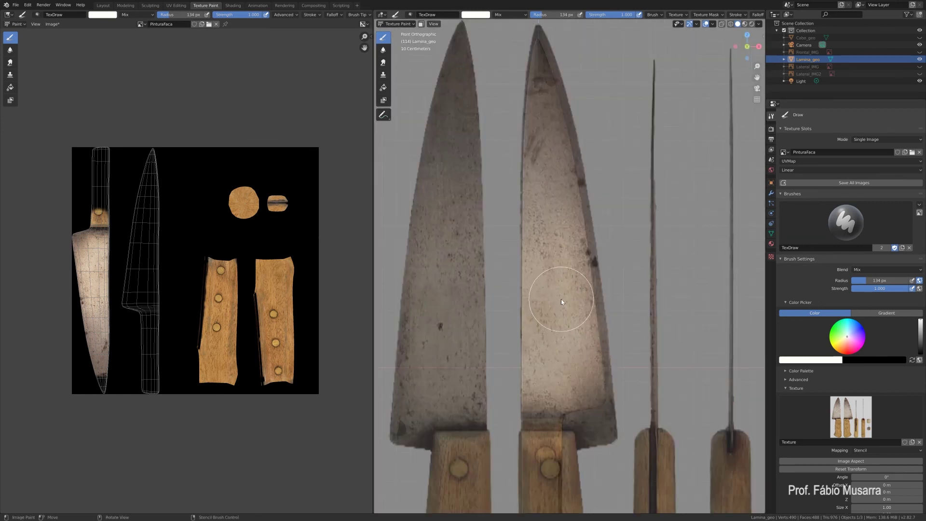
pyautogui.moveTo(560, 299); pyautogui.dragTo(557, 296, button='right')
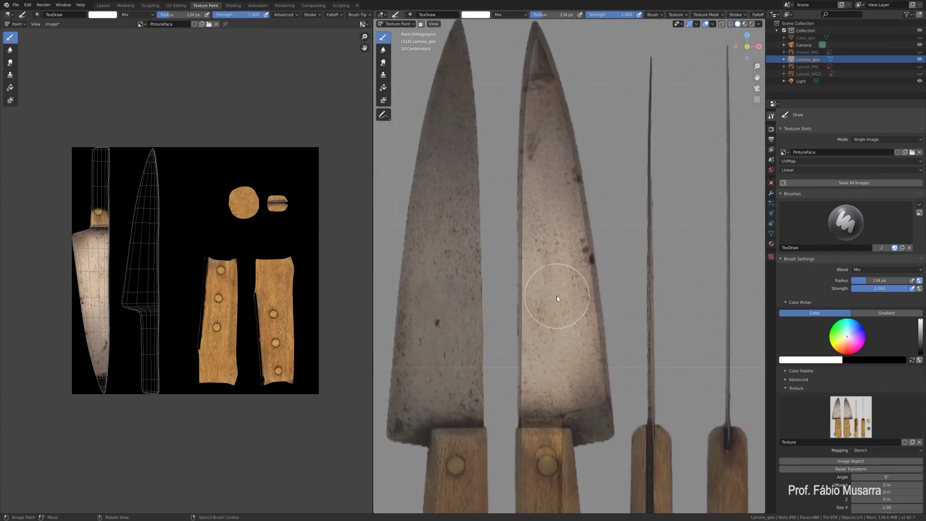
pyautogui.moveTo(556, 236); pyautogui.dragTo(533, 66)
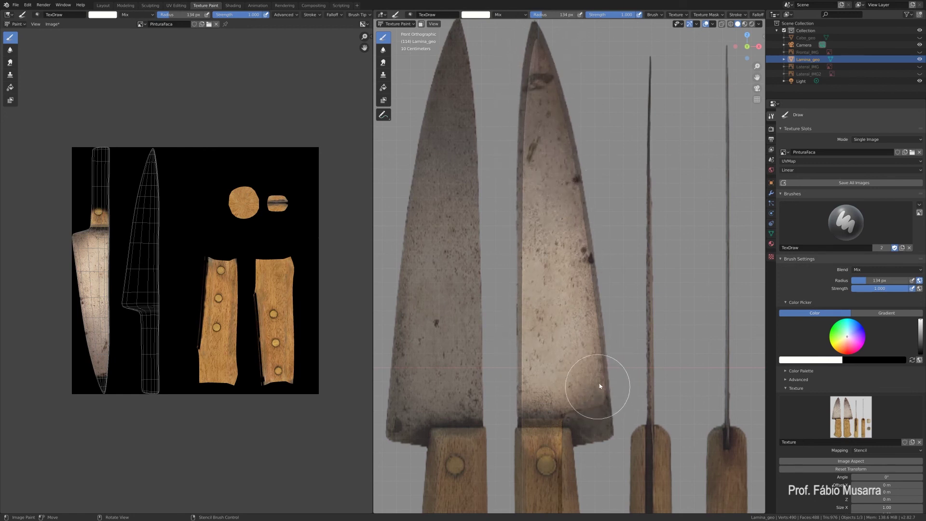
pyautogui.moveTo(531, 382)
pyautogui.mouseDown()
pyautogui.moveTo(552, 405)
pyautogui.moveTo(574, 376)
pyautogui.mouseUp()
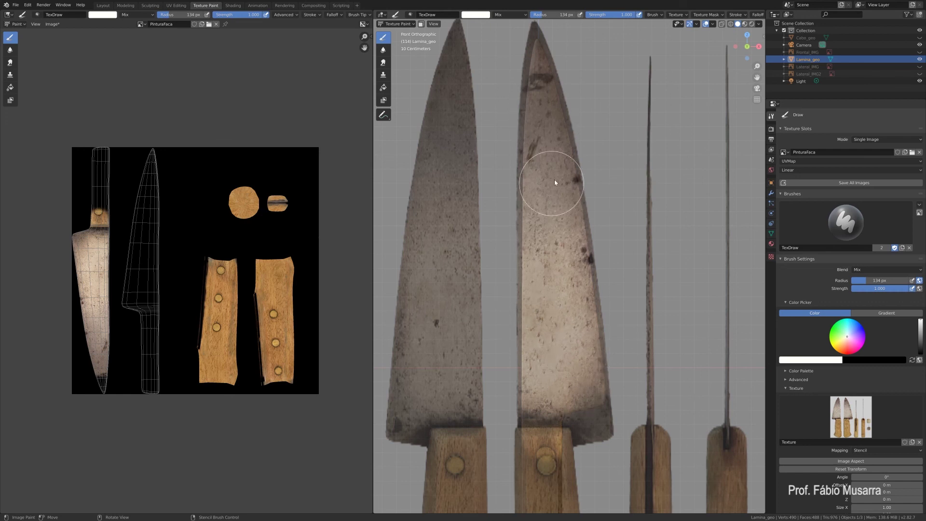
# Paint the photo's metal over the blade's tip and along the whole tang on the knife's front side
pyautogui.moveTo(539, 102)
pyautogui.mouseDown()
pyautogui.moveTo(536, 137)
pyautogui.moveTo(556, 222)
pyautogui.moveTo(544, 73)
pyautogui.mouseUp()
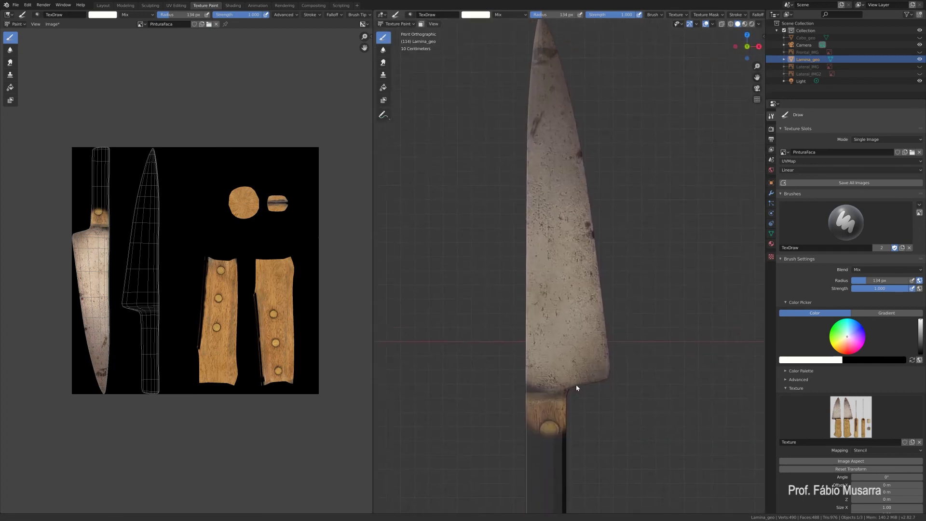
pyautogui.keyDown('shift'); pyautogui.moveTo(576, 384); pyautogui.dragTo(581, 265, button='middle'); pyautogui.keyUp('shift')
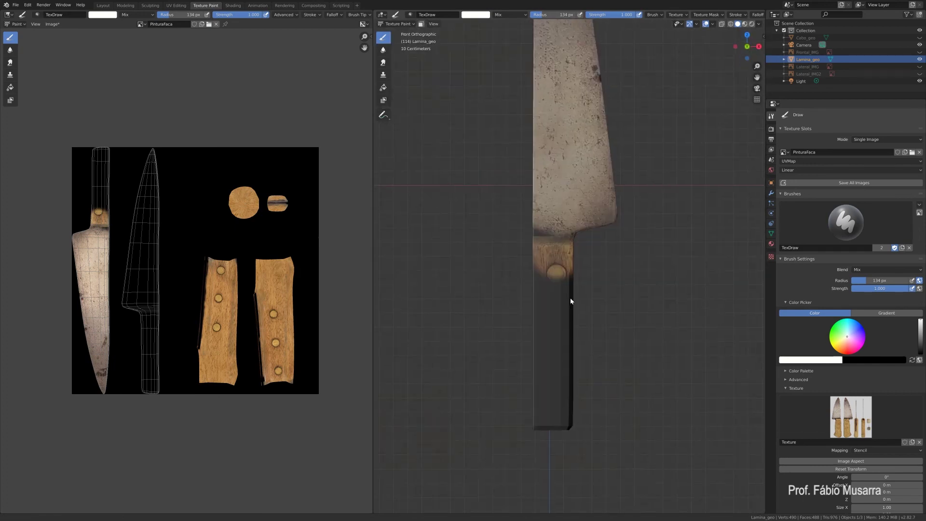
pyautogui.keyDown('shift'); pyautogui.moveTo(571, 299); pyautogui.dragTo(566, 273, button='middle'); pyautogui.keyUp('shift')
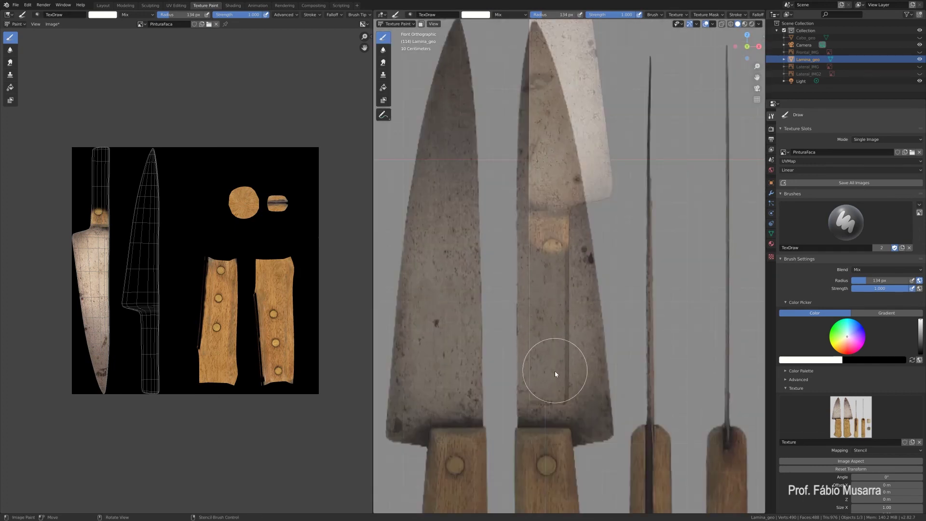
pyautogui.moveTo(554, 371)
pyautogui.mouseDown()
pyautogui.moveTo(543, 239)
pyautogui.moveTo(535, 241)
pyautogui.moveTo(554, 276)
pyautogui.moveTo(551, 377)
pyautogui.moveTo(534, 389)
pyautogui.moveTo(548, 398)
pyautogui.mouseUp()
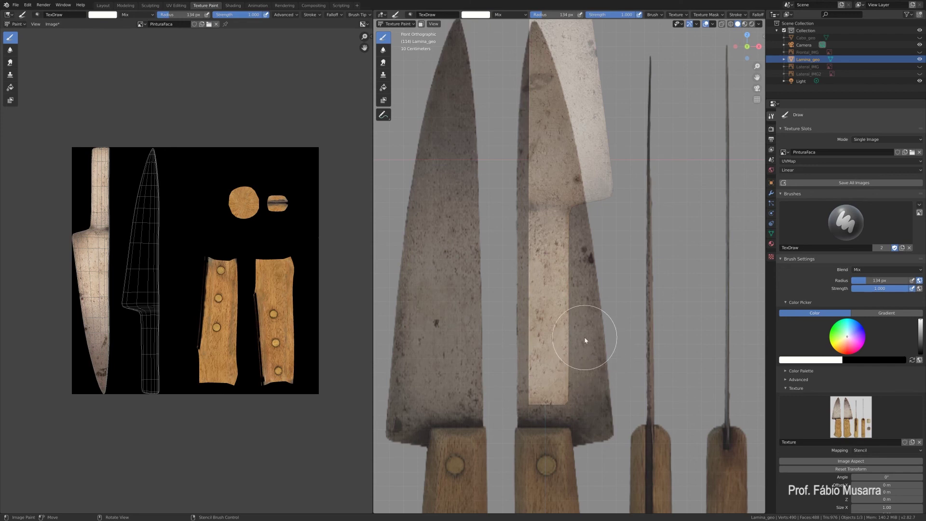
# Switch to the back view, move the stencil so the photo's other blade covers the tang, and paint its metal onto the tang
pyautogui.press('ctrl+KP_1')
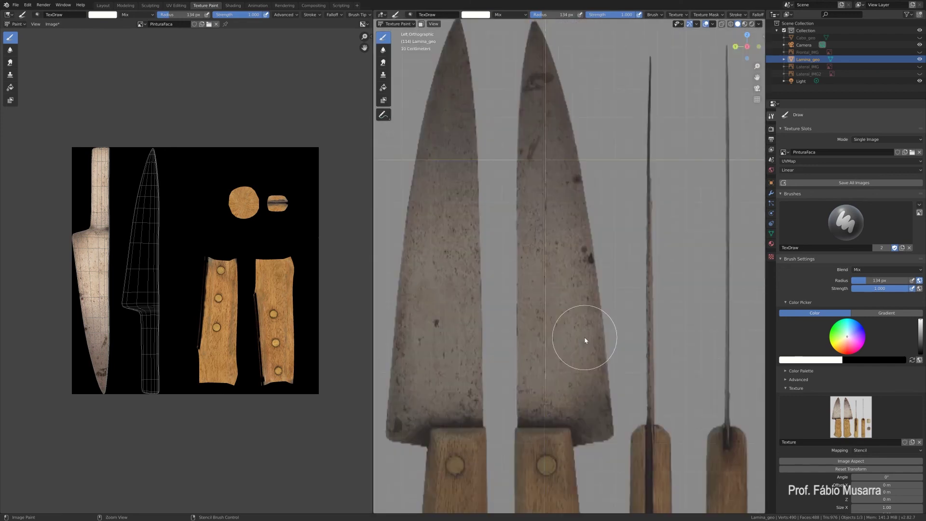
pyautogui.press('ctrl+KP_1')
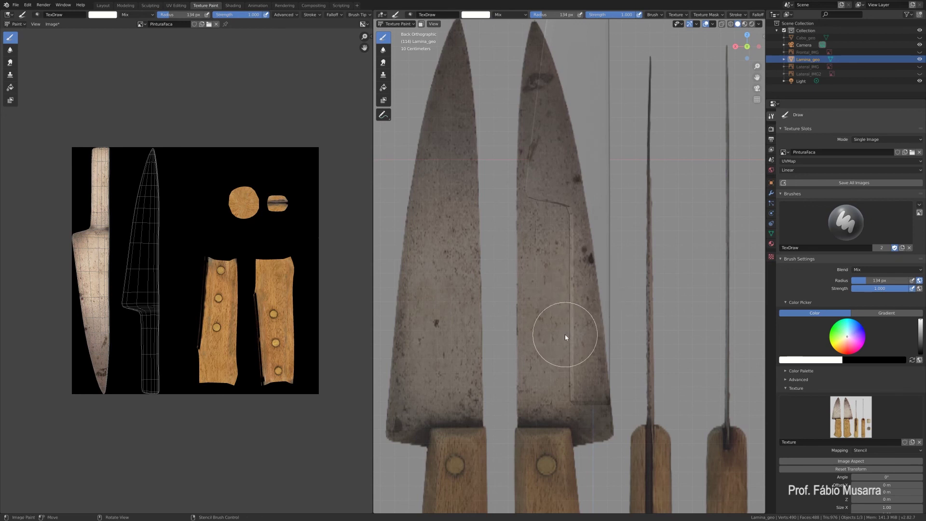
pyautogui.moveTo(538, 321)
pyautogui.mouseDown(button='right')
pyautogui.moveTo(579, 303)
pyautogui.moveTo(639, 176)
pyautogui.moveTo(664, 328)
pyautogui.mouseUp(button='right')
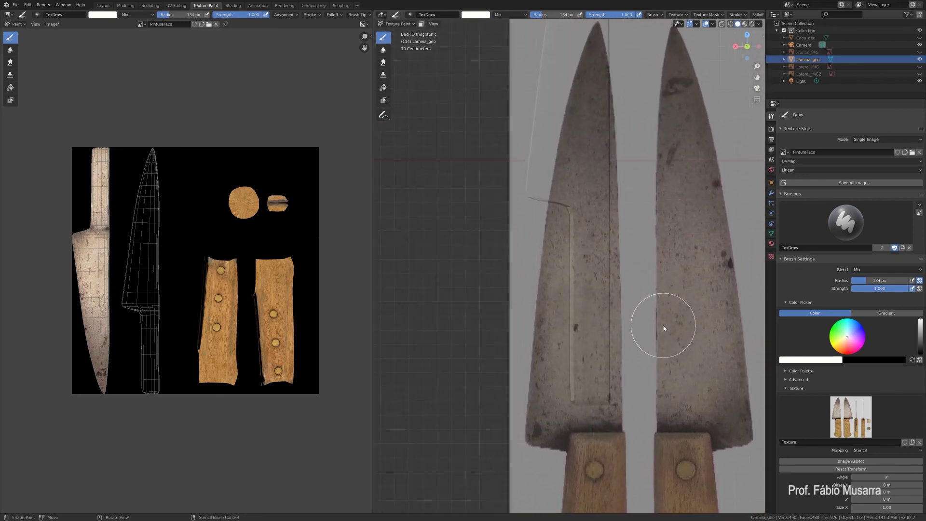
pyautogui.click(587, 384)
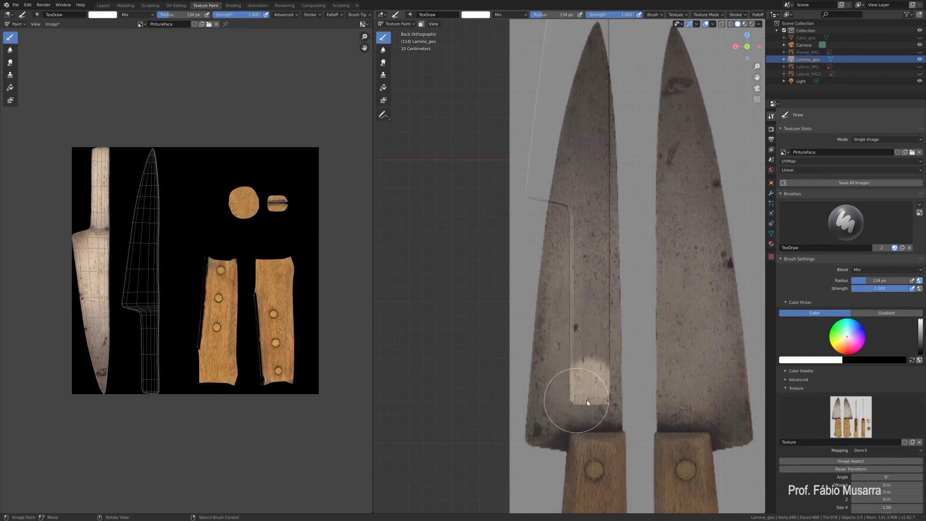
pyautogui.moveTo(587, 400)
pyautogui.mouseDown()
pyautogui.moveTo(596, 227)
pyautogui.moveTo(605, 264)
pyautogui.moveTo(595, 350)
pyautogui.moveTo(574, 374)
pyautogui.moveTo(600, 403)
pyautogui.moveTo(585, 228)
pyautogui.moveTo(594, 233)
pyautogui.moveTo(580, 242)
pyautogui.moveTo(587, 381)
pyautogui.moveTo(560, 446)
pyautogui.moveTo(590, 381)
pyautogui.moveTo(622, 460)
pyautogui.moveTo(581, 389)
pyautogui.moveTo(595, 436)
pyautogui.moveTo(600, 414)
pyautogui.moveTo(610, 430)
pyautogui.moveTo(560, 458)
pyautogui.moveTo(581, 433)
pyautogui.moveTo(584, 276)
pyautogui.moveTo(594, 398)
pyautogui.moveTo(643, 424)
pyautogui.moveTo(590, 275)
pyautogui.mouseUp()
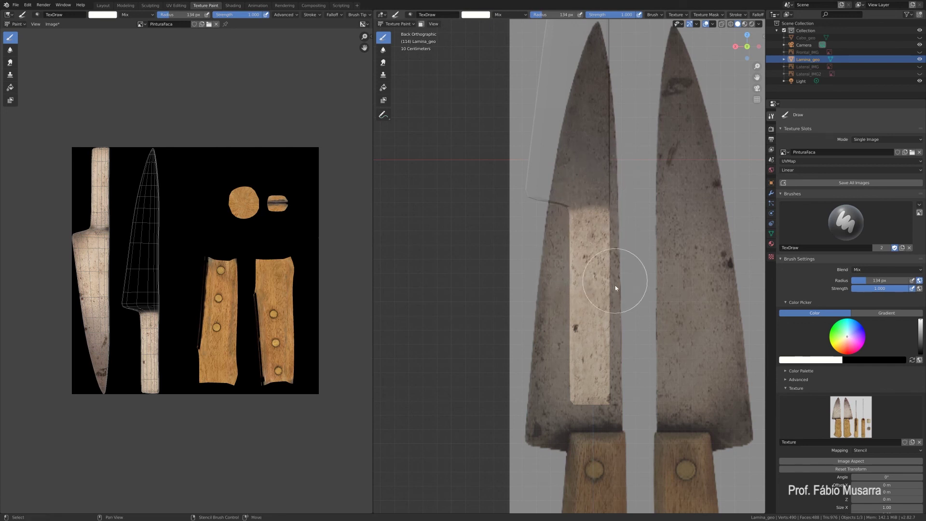
# Resize the stencil slightly, align the blade's back face with the photo's blade, and paint the metal over the face and heel
pyautogui.keyDown('shift'); pyautogui.moveTo(610, 304); pyautogui.dragTo(611, 292, button='right'); pyautogui.keyUp('shift')
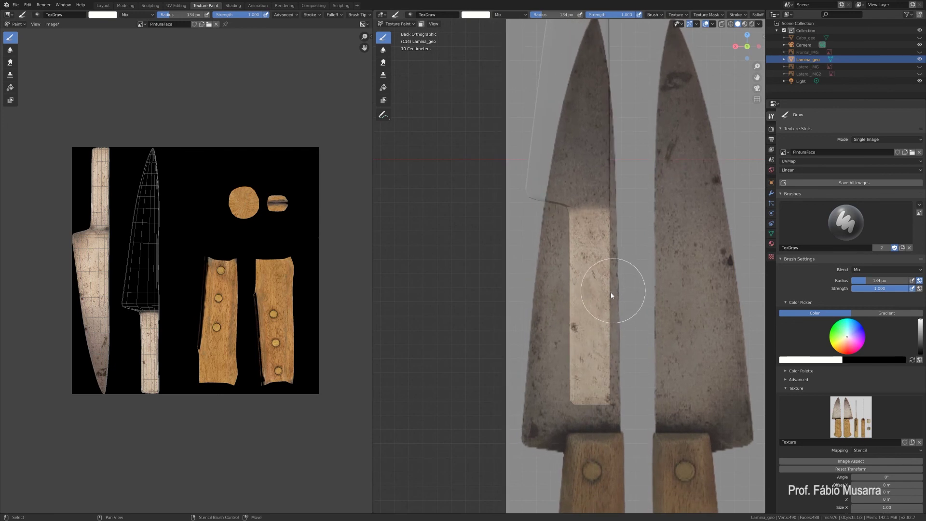
pyautogui.keyDown('shift'); pyautogui.middleClick(594, 313); pyautogui.keyUp('shift')
pyautogui.keyDown('shift'); pyautogui.moveTo(591, 311); pyautogui.dragTo(592, 507, button='middle'); pyautogui.keyUp('shift')
pyautogui.keyDown('shift'); pyautogui.moveTo(633, 405); pyautogui.dragTo(615, 321, button='middle'); pyautogui.keyUp('shift')
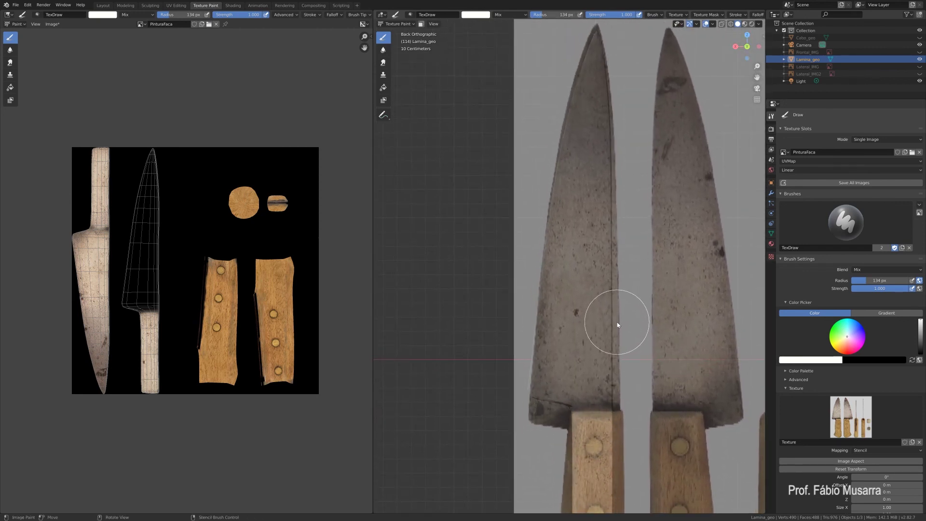
pyautogui.moveTo(618, 324)
pyautogui.mouseDown()
pyautogui.moveTo(574, 213)
pyautogui.moveTo(531, 365)
pyautogui.mouseUp()
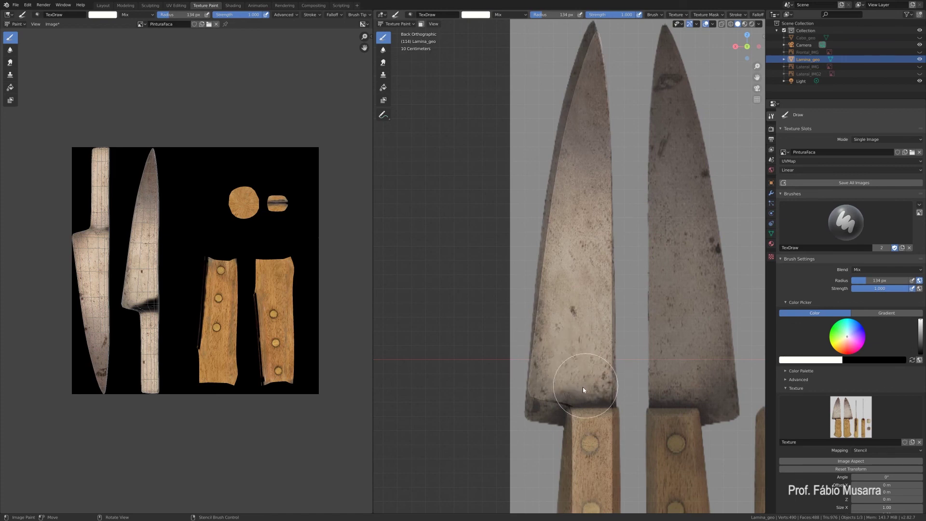
pyautogui.moveTo(582, 387)
pyautogui.mouseDown()
pyautogui.moveTo(588, 407)
pyautogui.moveTo(553, 405)
pyautogui.mouseUp()
pyautogui.keyDown('shift'); pyautogui.moveTo(582, 236); pyautogui.dragTo(586, 232, button='right'); pyautogui.keyUp('shift')
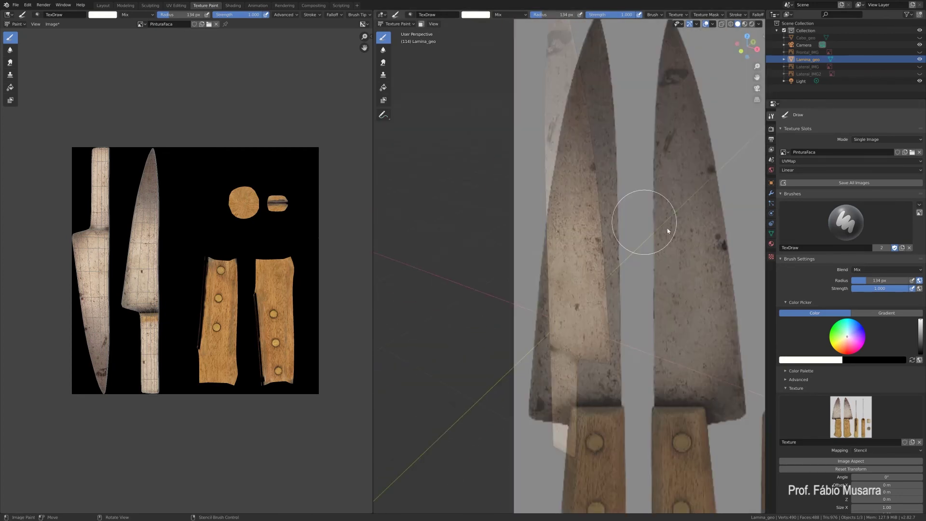
# Check the painted blade from several sides and set the brush texture's mapping to View Plane
pyautogui.moveTo(677, 309)
pyautogui.mouseDown(button='middle')
pyautogui.moveTo(660, 312)
pyautogui.moveTo(659, 298)
pyautogui.moveTo(593, 298)
pyautogui.moveTo(653, 292)
pyautogui.mouseUp(button='middle')
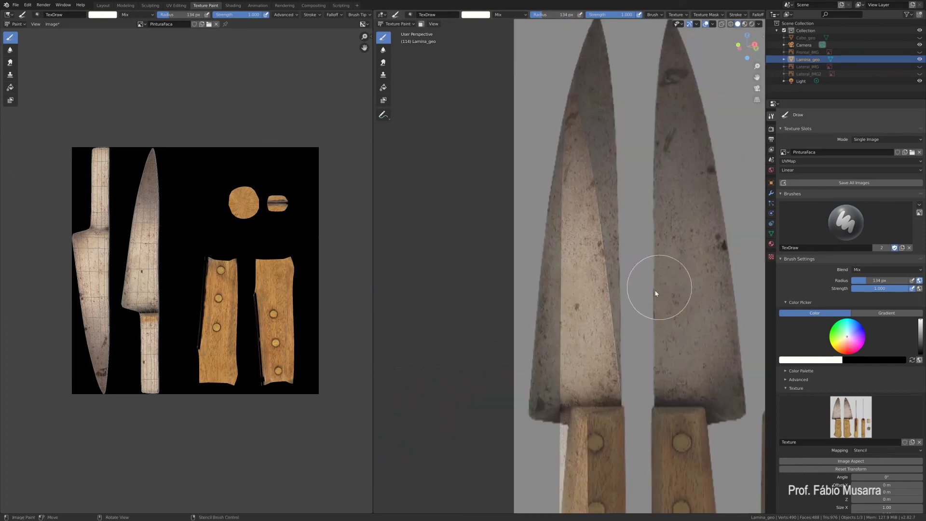
pyautogui.moveTo(589, 382)
pyautogui.mouseDown(button='middle')
pyautogui.moveTo(616, 389)
pyautogui.moveTo(581, 400)
pyautogui.mouseUp(button='middle')
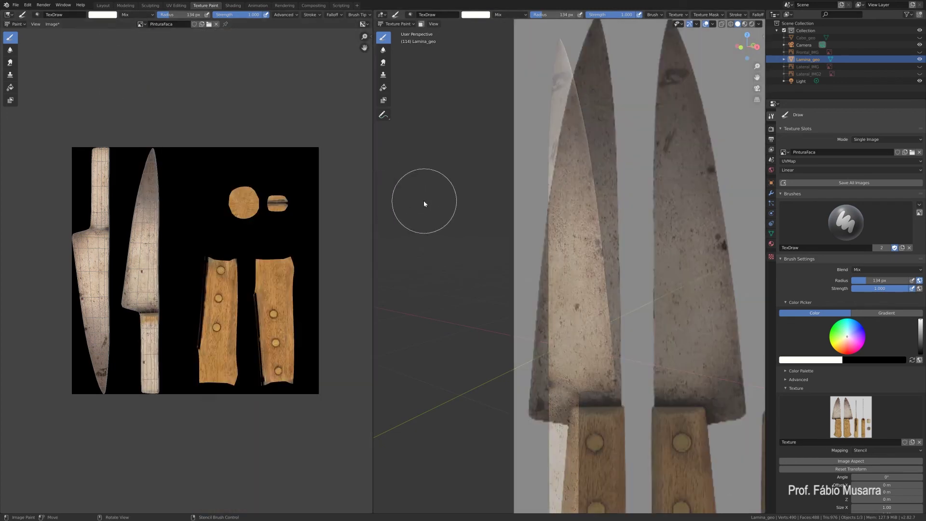
pyautogui.moveTo(424, 200); pyautogui.dragTo(416, 210, button='middle')
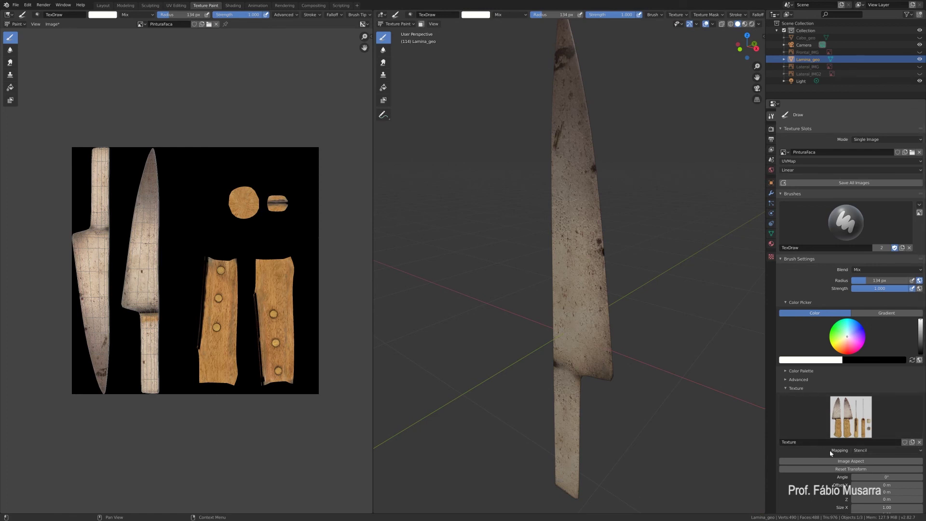
pyautogui.click(869, 450)
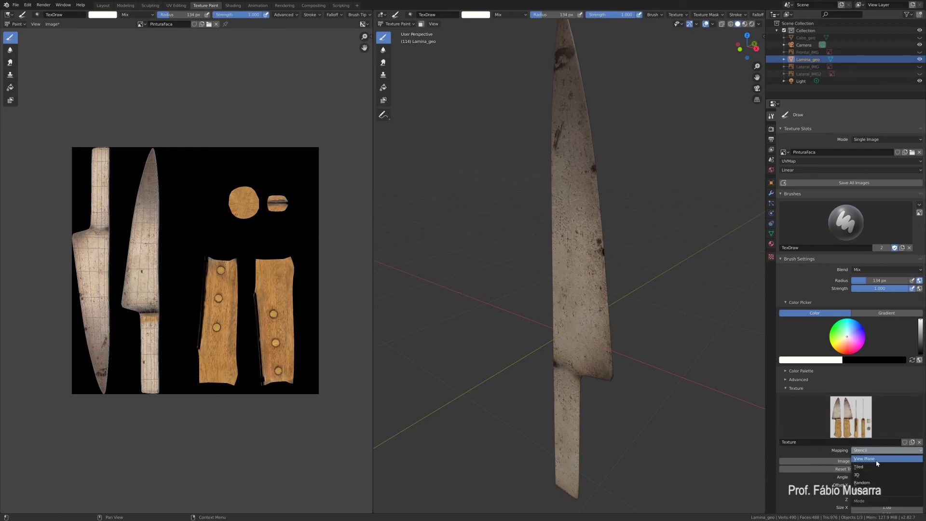
pyautogui.click(876, 460)
# Unhide the handle Cabo_geo and bring the whole knife into view
pyautogui.moveTo(575, 243); pyautogui.dragTo(517, 233, button='middle')
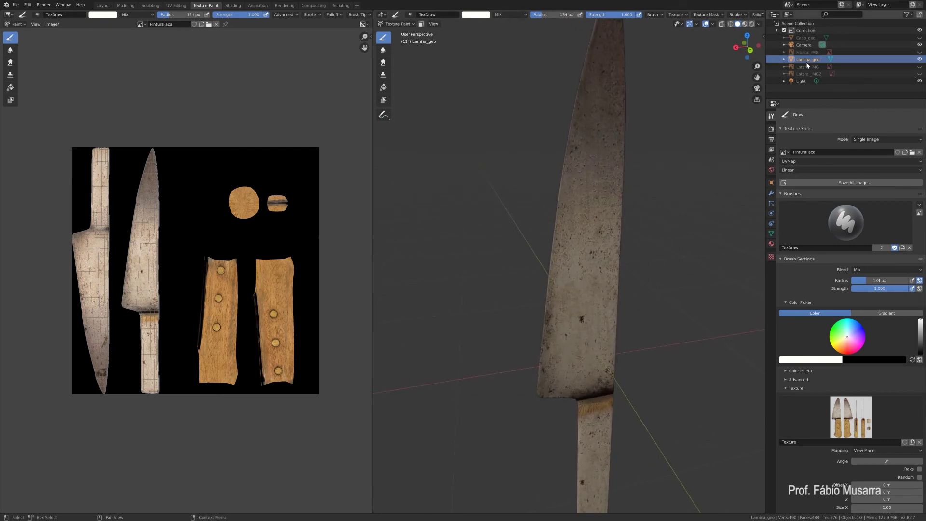
pyautogui.click(920, 41)
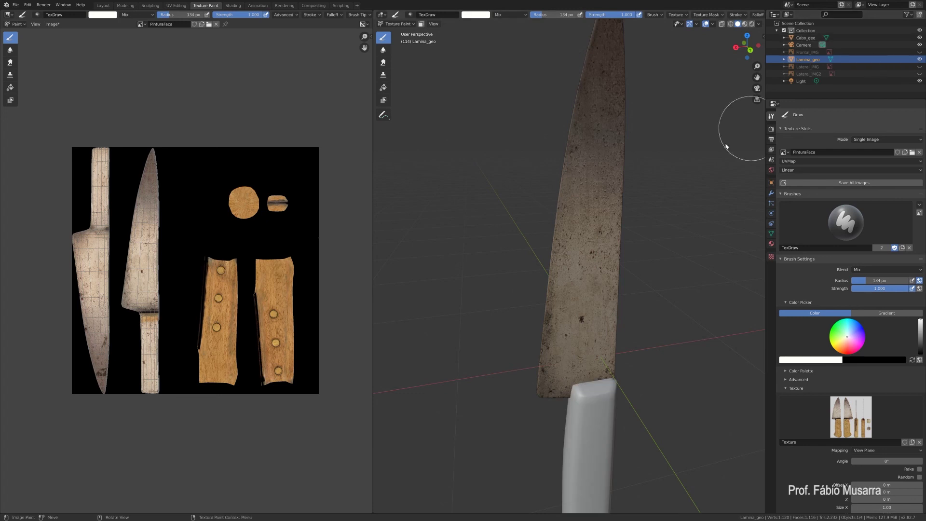
pyautogui.scroll(-1, 669, 226)
pyautogui.scroll(-3, 669, 227)
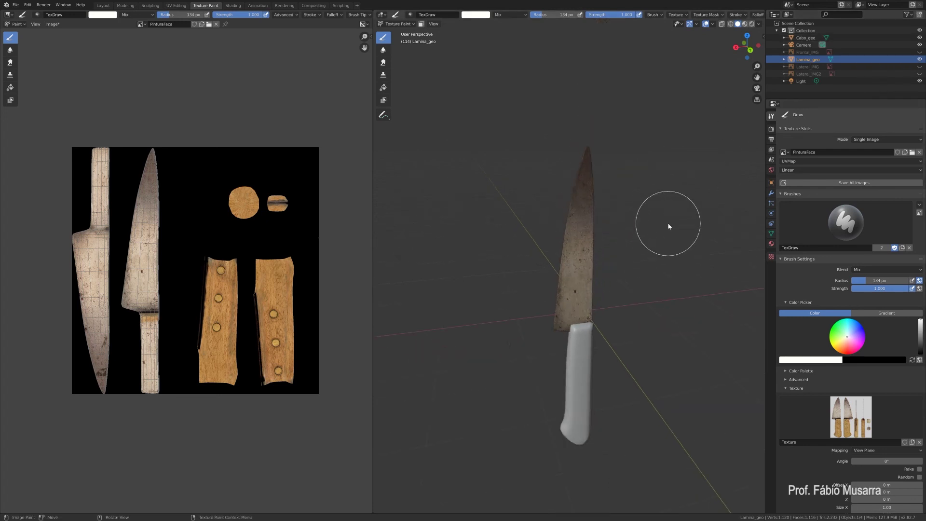
pyautogui.scroll(1, 669, 225)
pyautogui.moveTo(669, 212); pyautogui.dragTo(746, 202, button='middle')
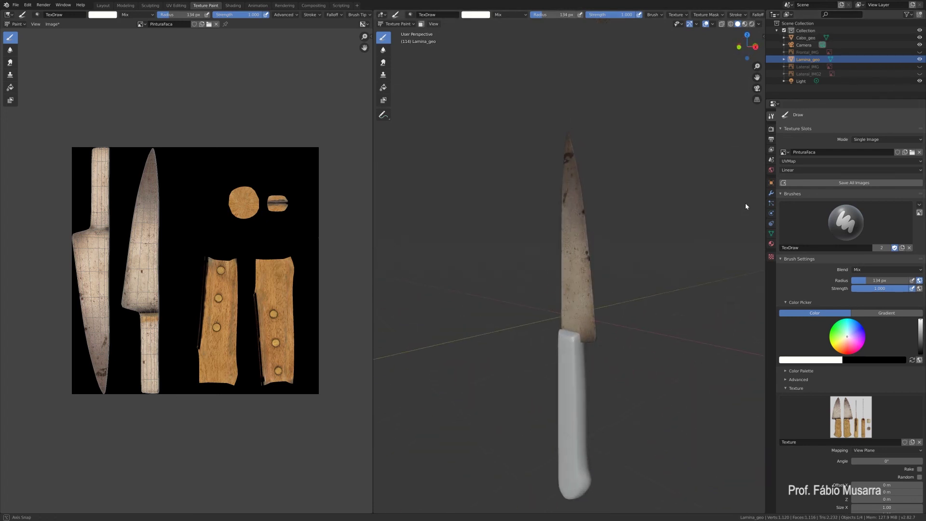
# Make the handle Cabo_geo the active paint object, add Lamina_geo to the selection, and examine the knife from all sides
pyautogui.click(805, 38)
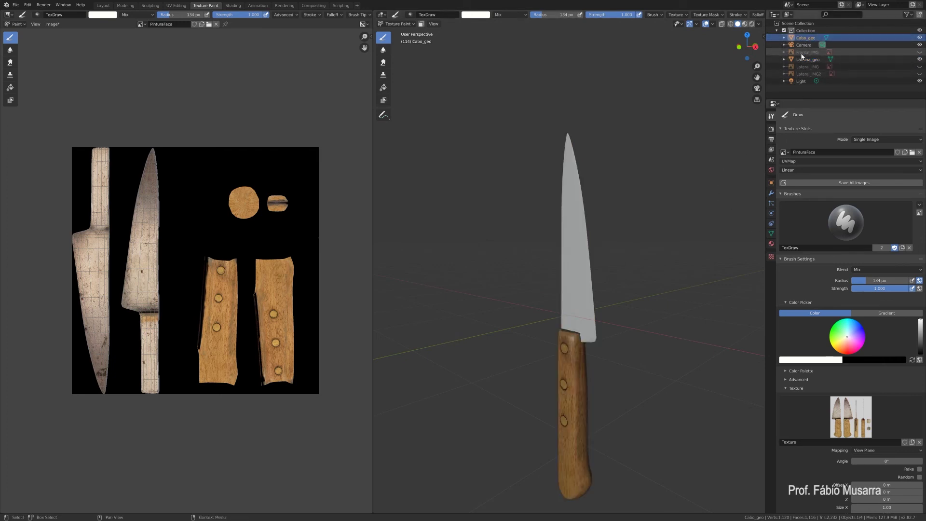
pyautogui.moveTo(660, 153); pyautogui.dragTo(649, 184, button='middle')
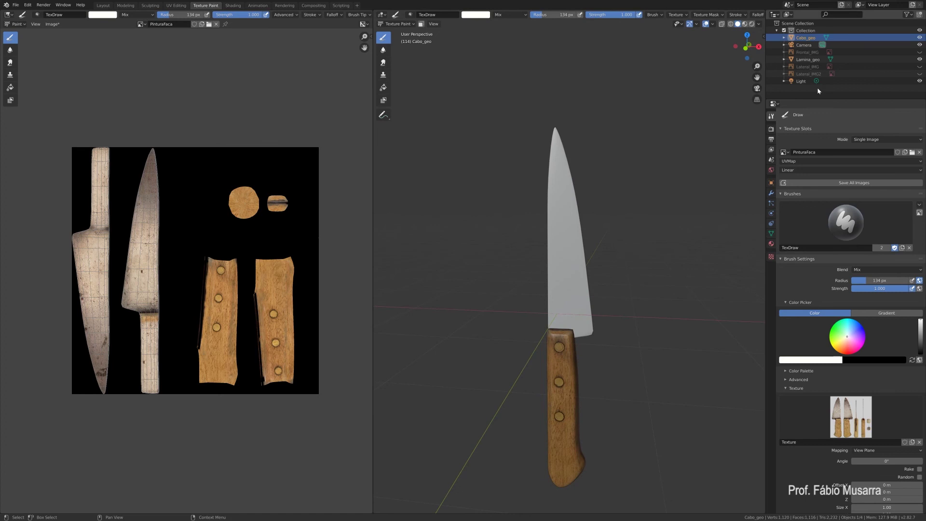
pyautogui.click(805, 59)
pyautogui.moveTo(635, 145); pyautogui.dragTo(689, 159, button='middle')
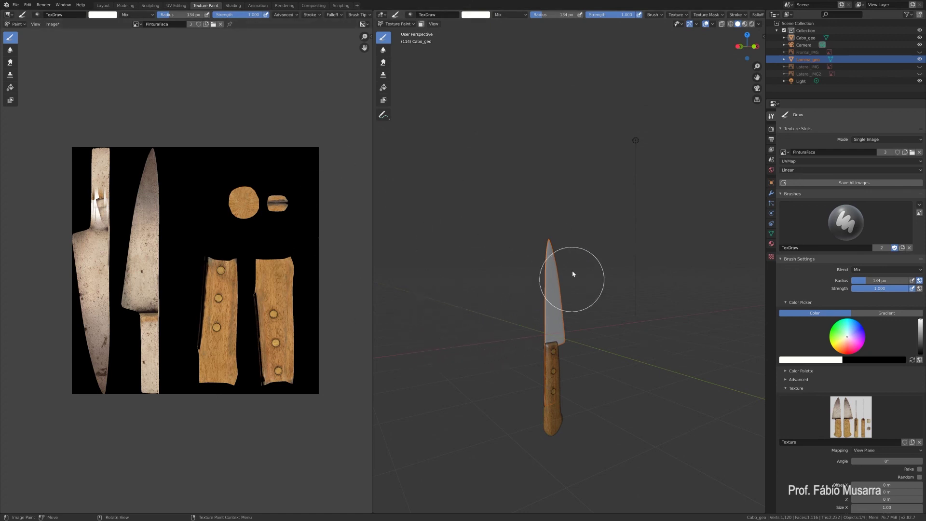
pyautogui.moveTo(476, 358); pyautogui.dragTo(522, 363, button='middle')
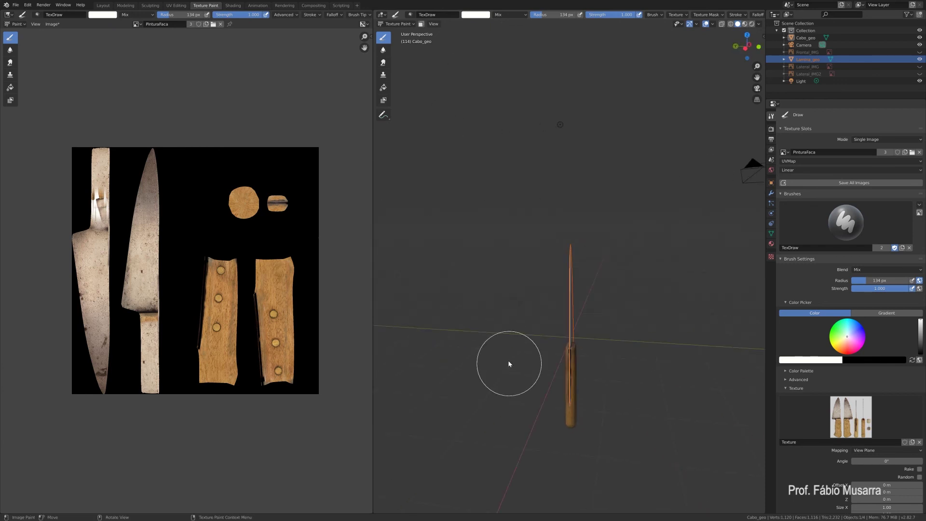
pyautogui.moveTo(600, 289); pyautogui.dragTo(582, 315, button='middle')
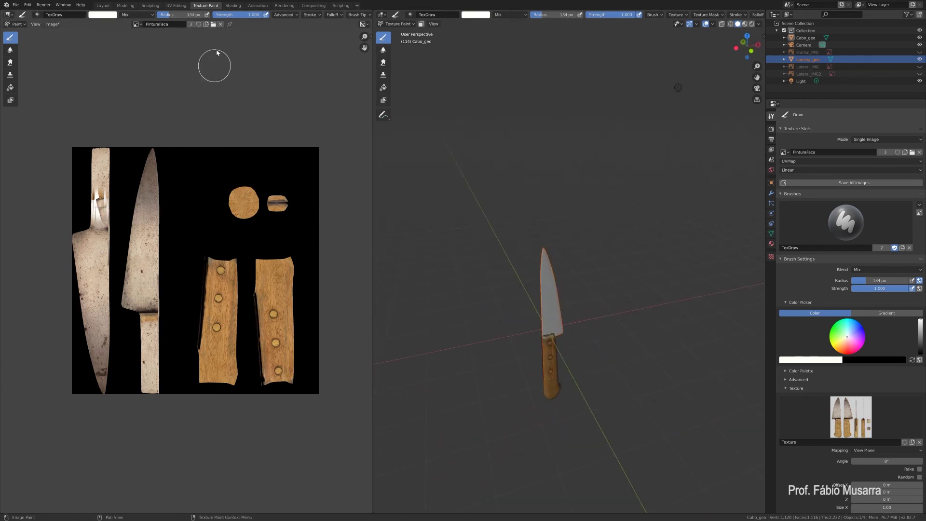
# Switch to the Layout workspace and keep its main area as a 3D Viewport
pyautogui.click(103, 5)
pyautogui.moveTo(373, 243); pyautogui.dragTo(455, 206, button='middle')
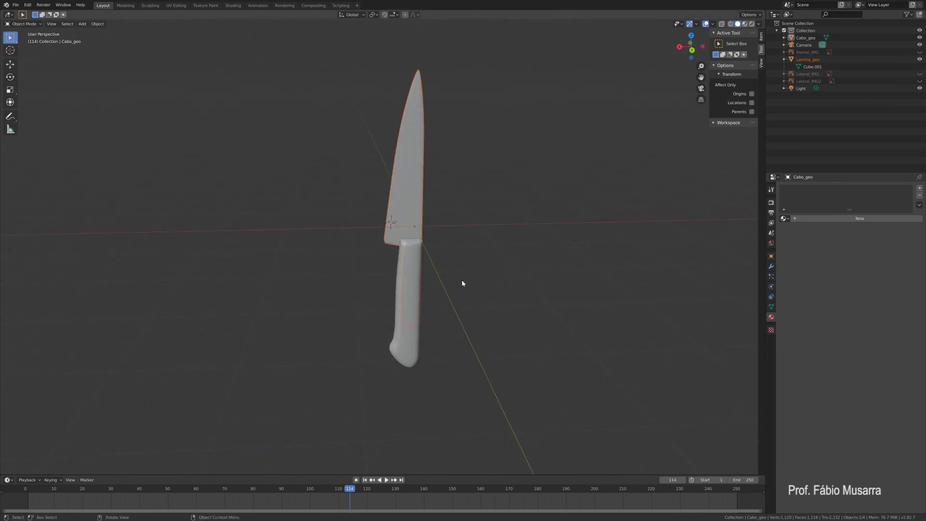
pyautogui.moveTo(462, 283); pyautogui.dragTo(400, 263, button='middle')
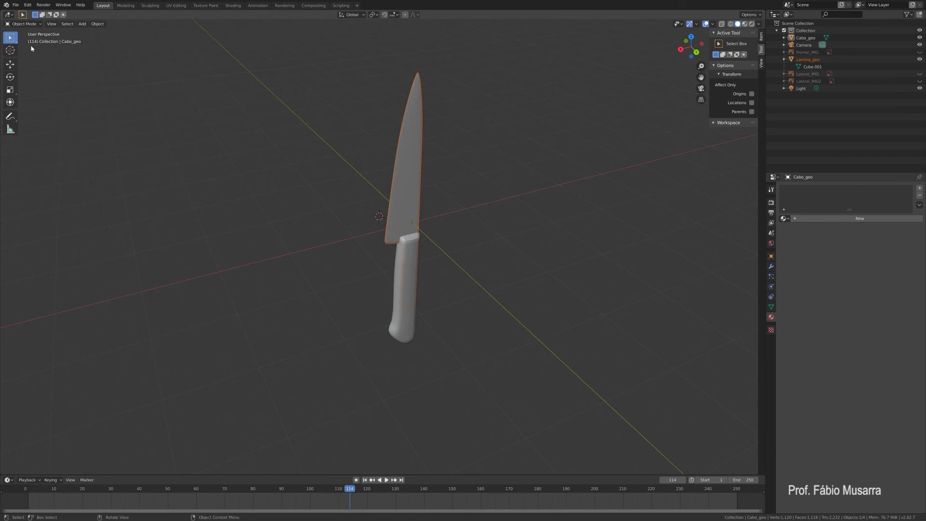
pyautogui.click(9, 15)
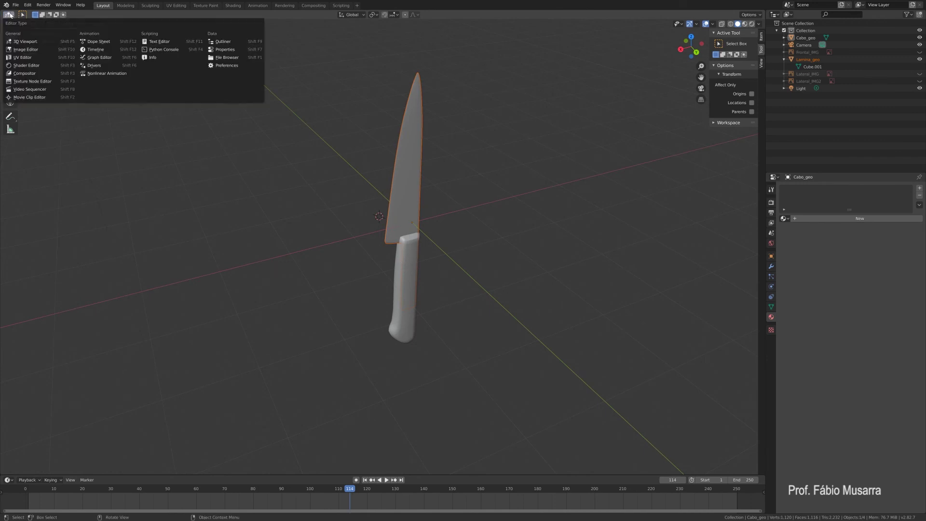
pyautogui.click(28, 43)
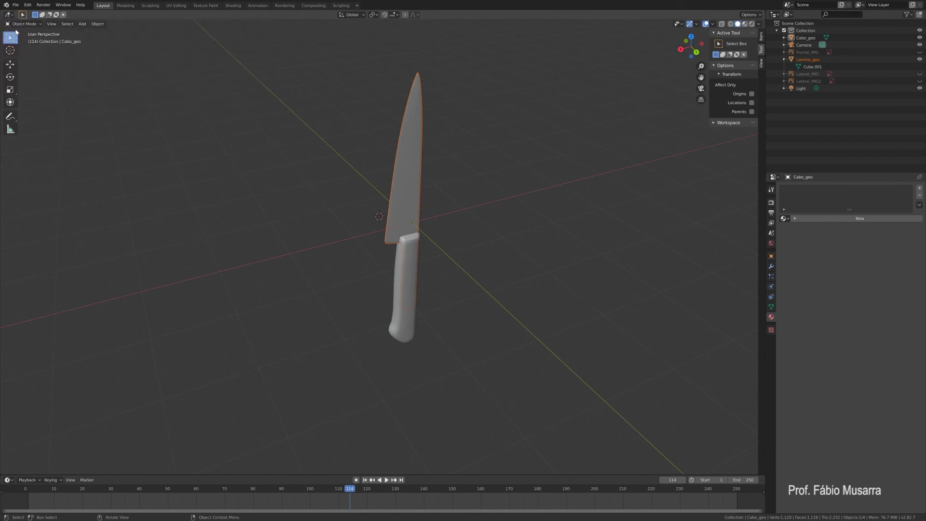
pyautogui.click(9, 14)
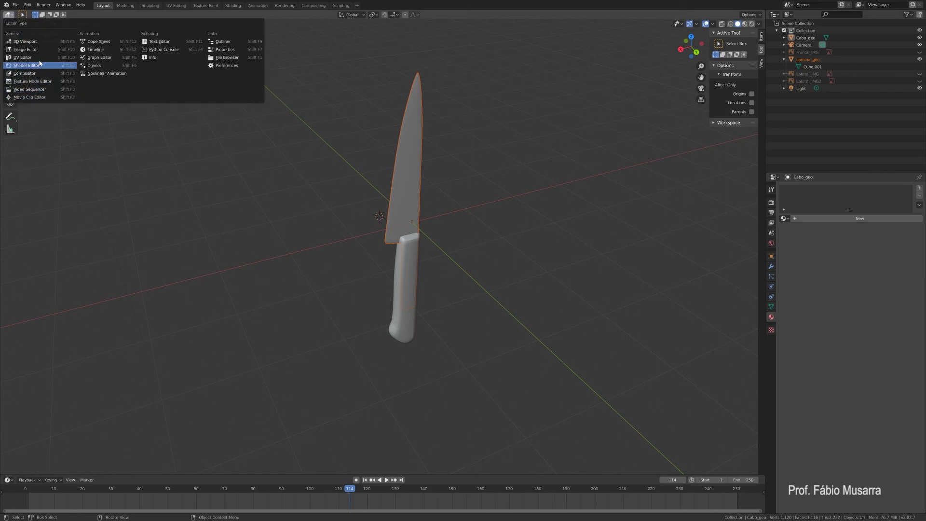
pyautogui.click(23, 43)
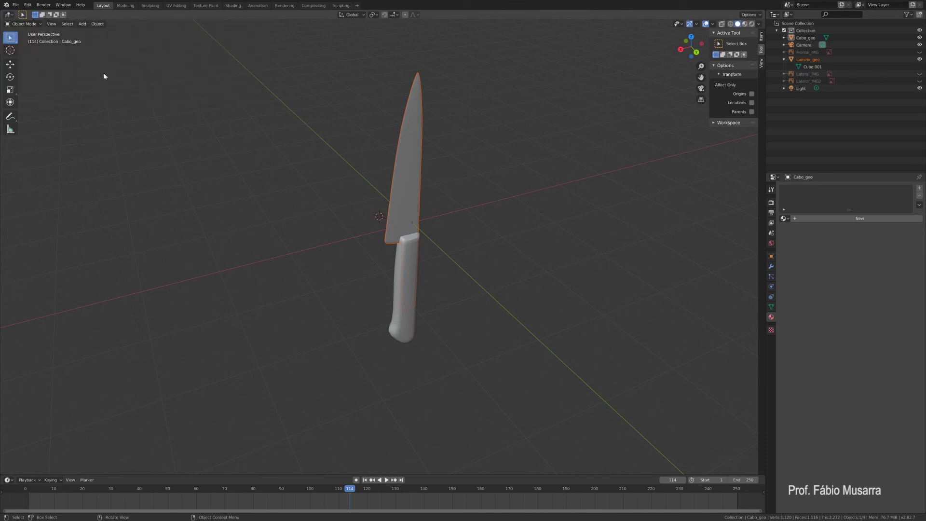
# Toggle Edit Mode on and off for the handle Cabo_geo and the blade Lamina_geo, leaving the blade selected
pyautogui.click(407, 269)
pyautogui.click(482, 248)
pyautogui.click(419, 203)
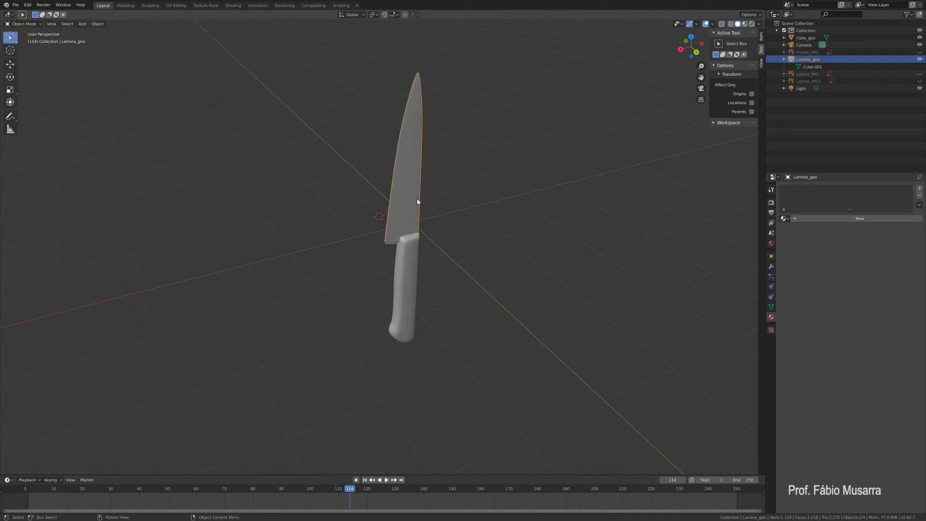
pyautogui.click(413, 261)
pyautogui.press('Tab')
pyautogui.press('Tab')
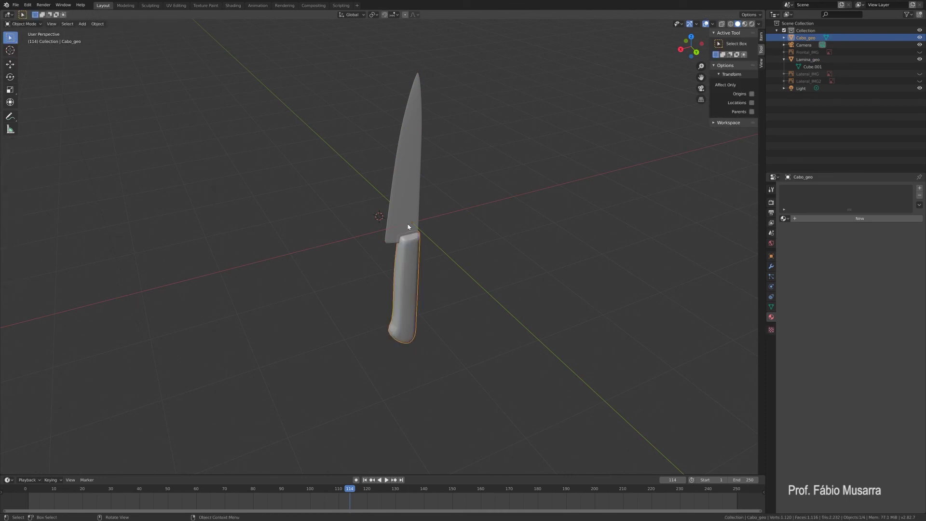
pyautogui.click(404, 201)
pyautogui.press('Tab')
pyautogui.press('Tab')
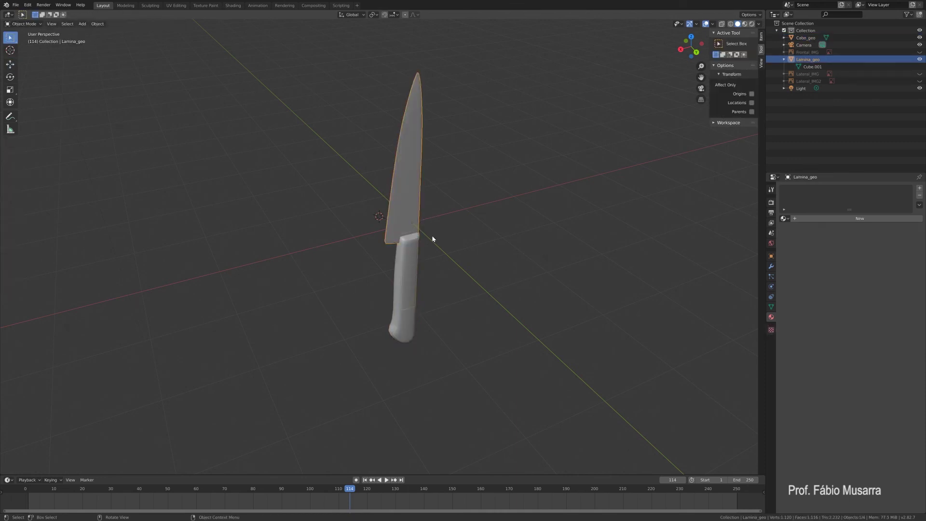
# Collapse the Lamina_geo entry in the outliner and select the handle and the blade in turn as separate objects
pyautogui.moveTo(432, 240)
pyautogui.mouseDown(button='middle')
pyautogui.moveTo(442, 241)
pyautogui.moveTo(425, 239)
pyautogui.mouseUp(button='middle')
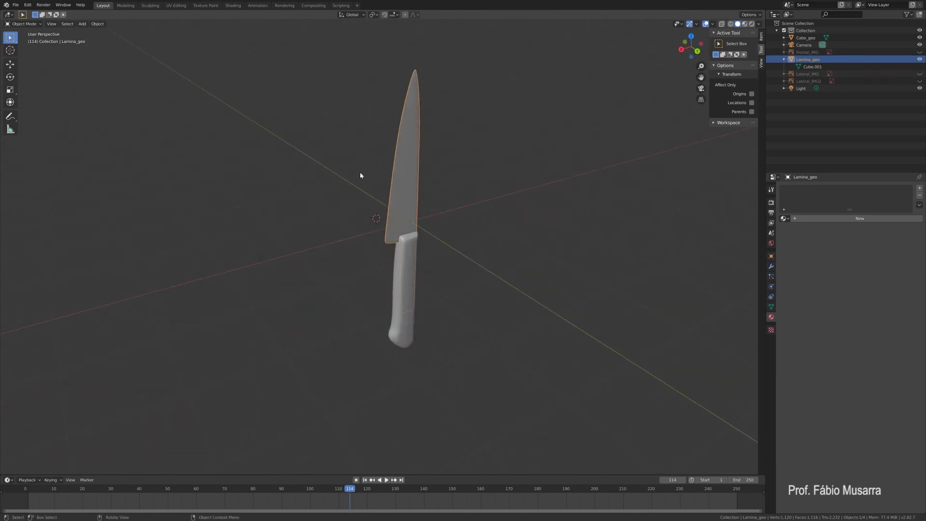
pyautogui.click(785, 59)
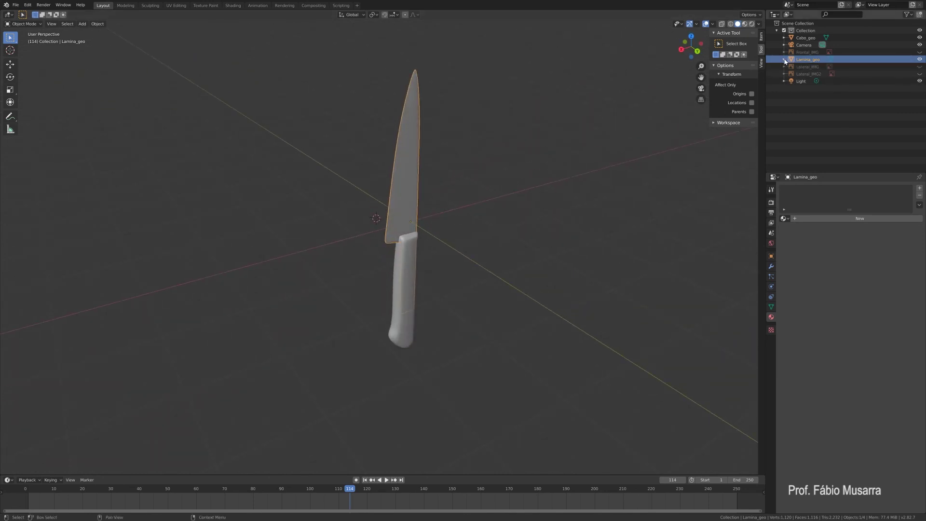
pyautogui.click(407, 279)
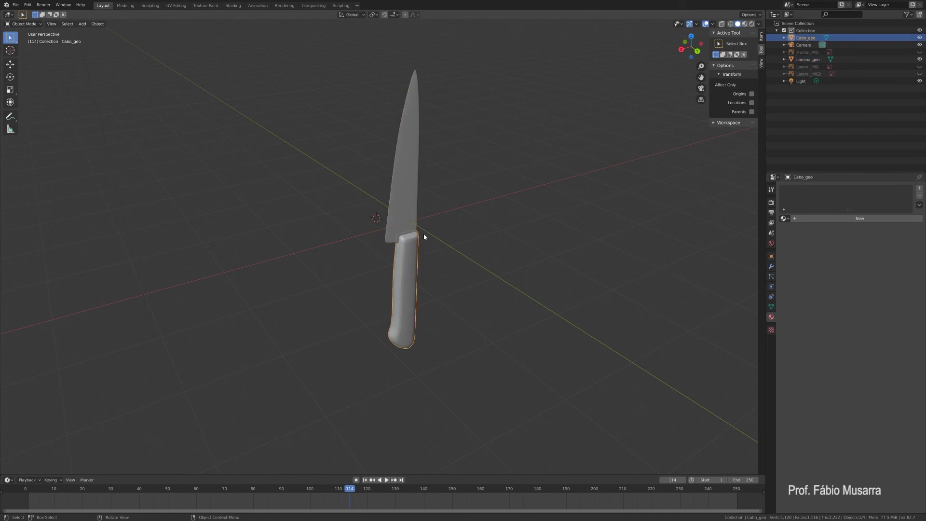
pyautogui.click(407, 205)
pyautogui.click(408, 271)
pyautogui.click(421, 182)
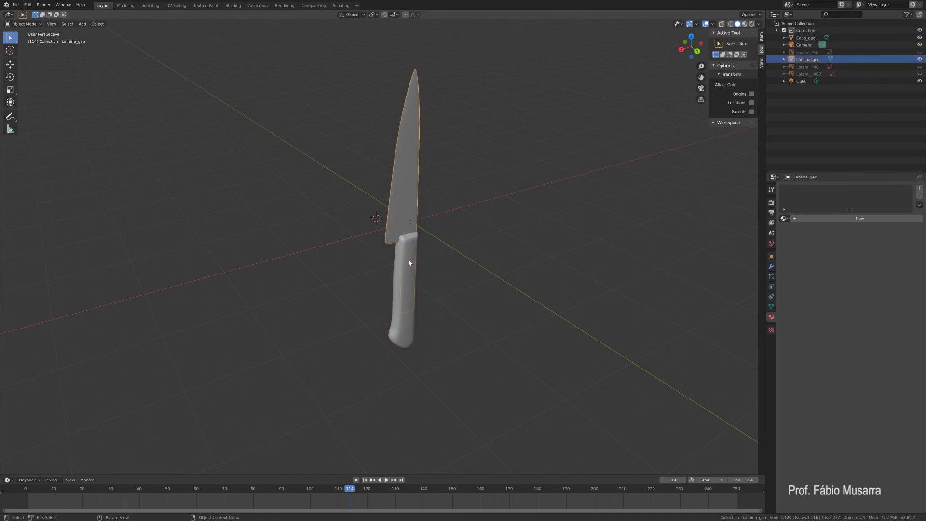
pyautogui.click(409, 263)
pyautogui.click(405, 199)
pyautogui.click(411, 328)
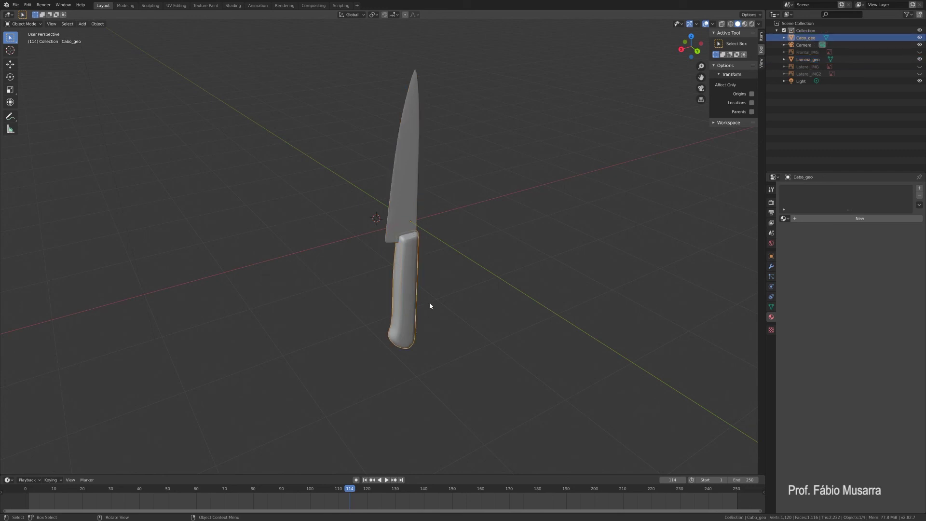
# Add a new material with an orange base color to the blade Lamina_geo and display the viewport in Material Preview shading
pyautogui.click(402, 179)
pyautogui.click(812, 219)
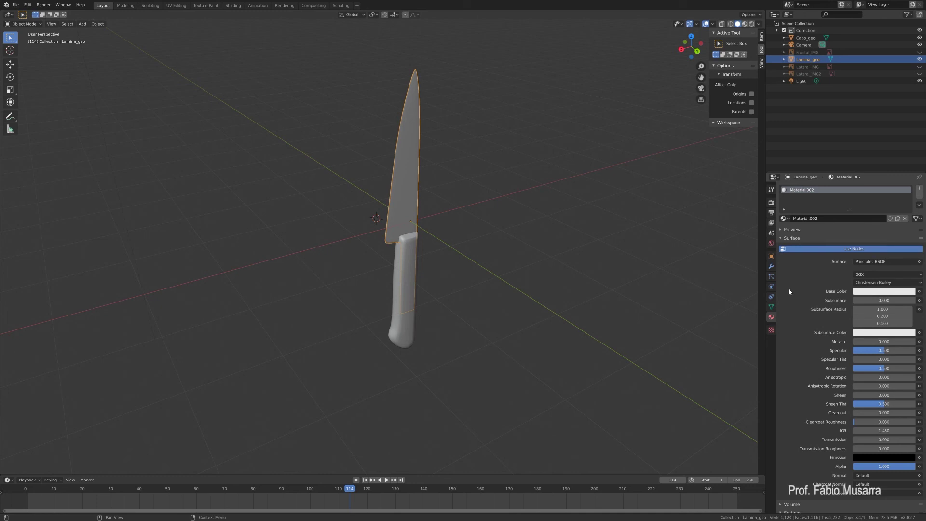
pyautogui.click(867, 294)
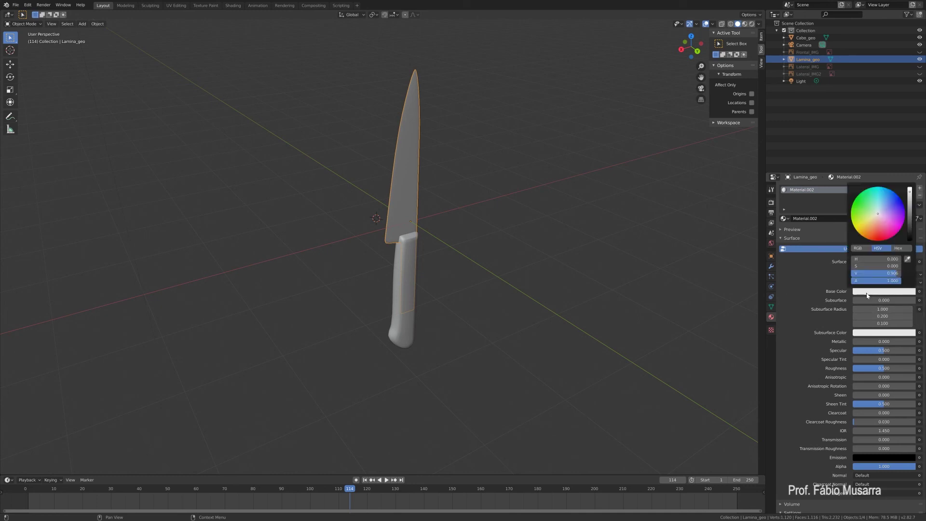
pyautogui.moveTo(873, 225); pyautogui.dragTo(863, 237)
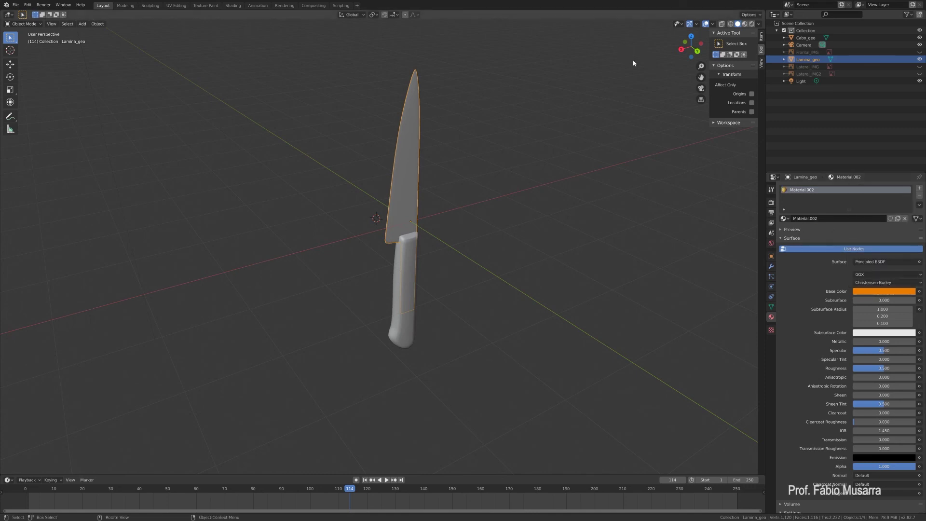
pyautogui.click(746, 24)
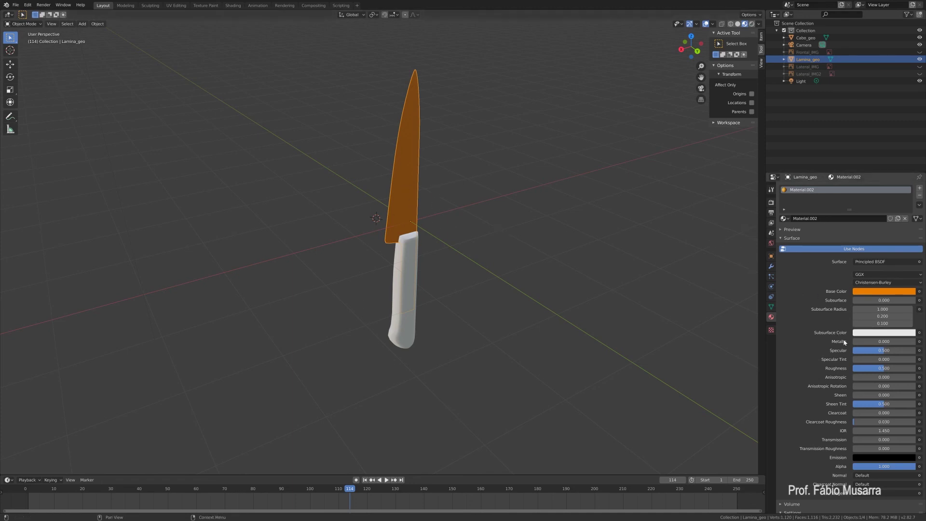
# Set the blade material's Metallic to about 0.8 and Specular to about 0.59, and rename the material Lamina_Mat
pyautogui.moveTo(861, 341); pyautogui.dragTo(895, 352)
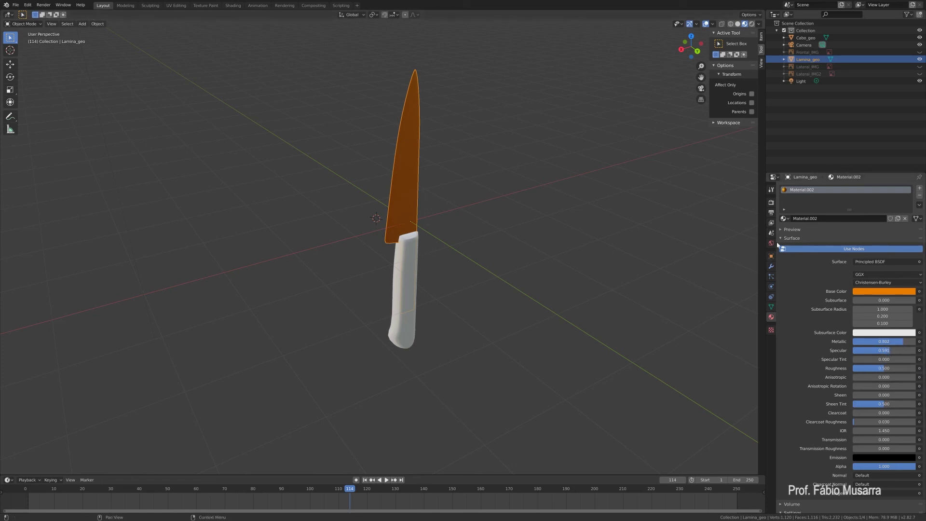
pyautogui.click(798, 219)
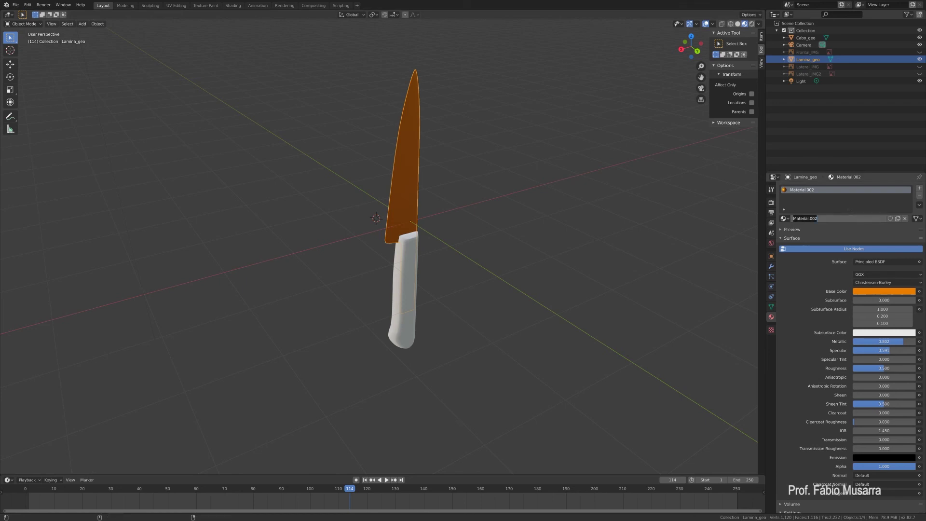
pyautogui.write('Lamina_Mat')
pyautogui.press('Return')
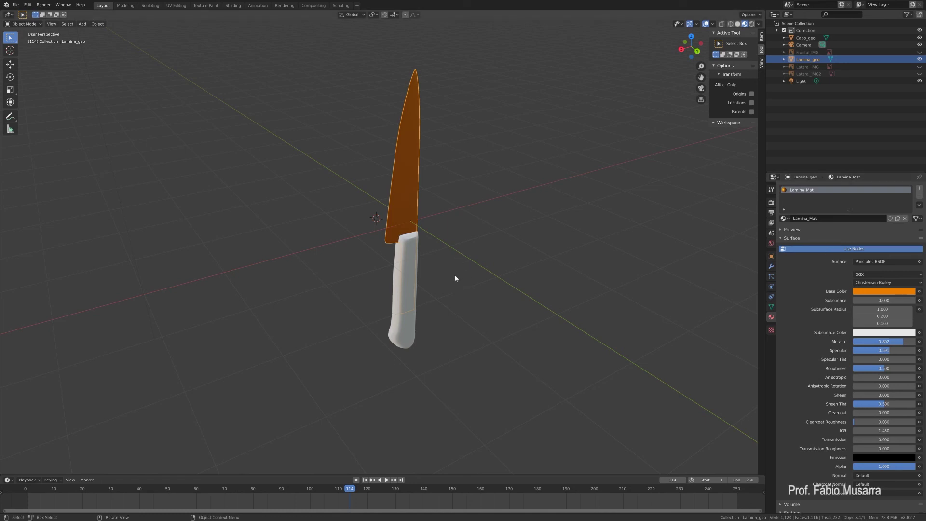
# Add a new material to the handle Cabo_geo and rename it Cabo_Mat
pyautogui.click(409, 340)
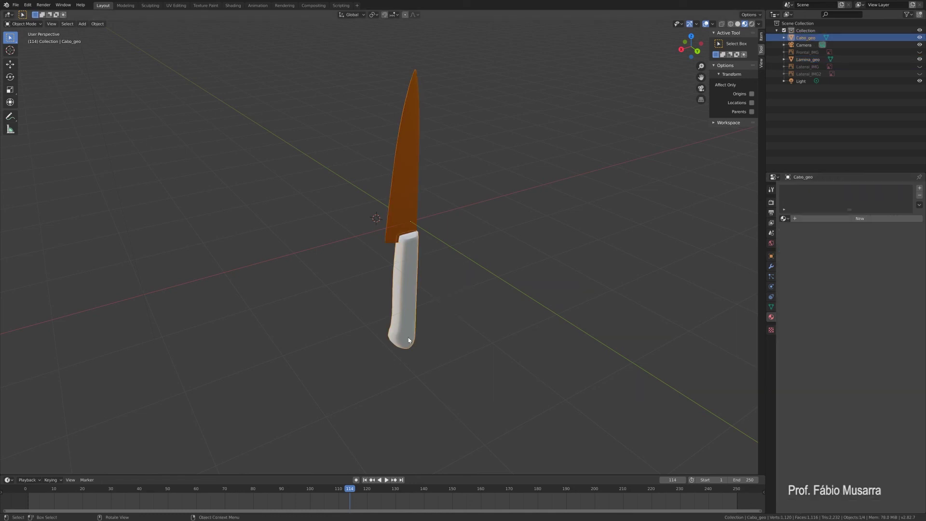
pyautogui.click(827, 219)
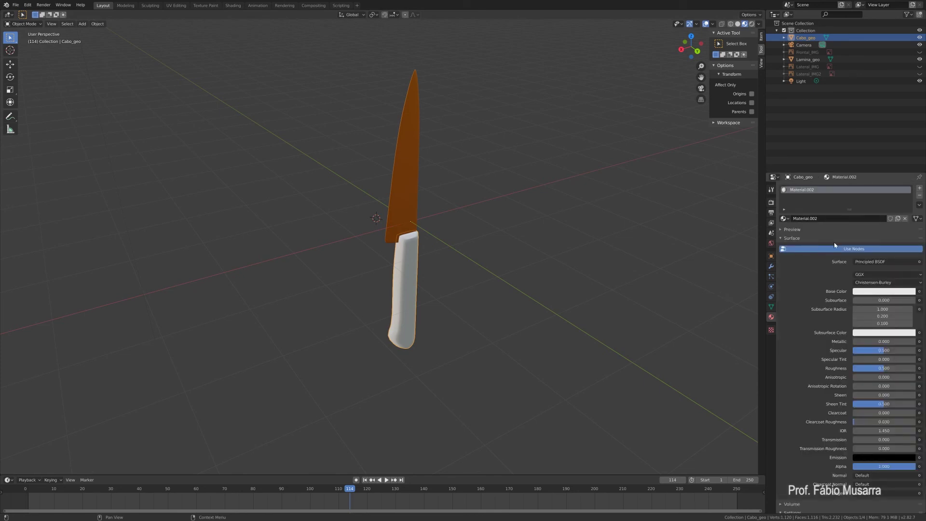
pyautogui.click(812, 219)
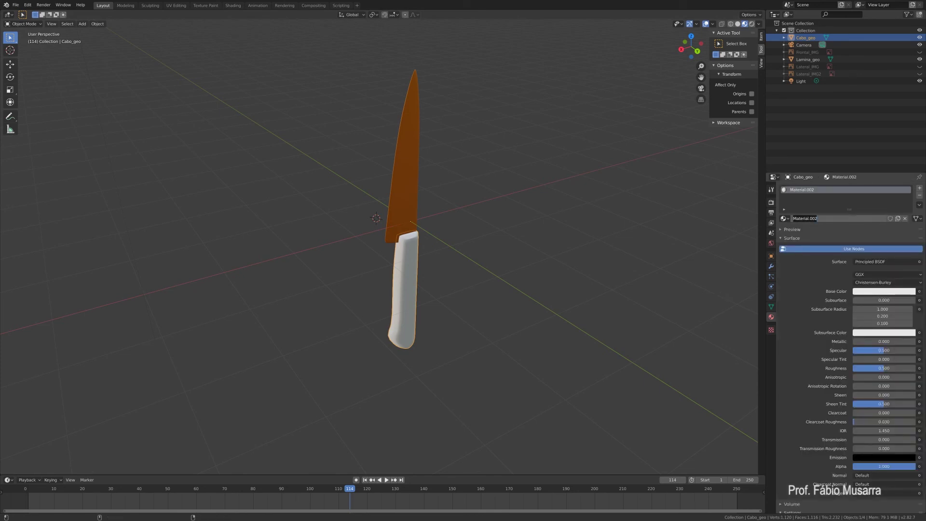
pyautogui.write('Cabo_Mat')
pyautogui.press('Return')
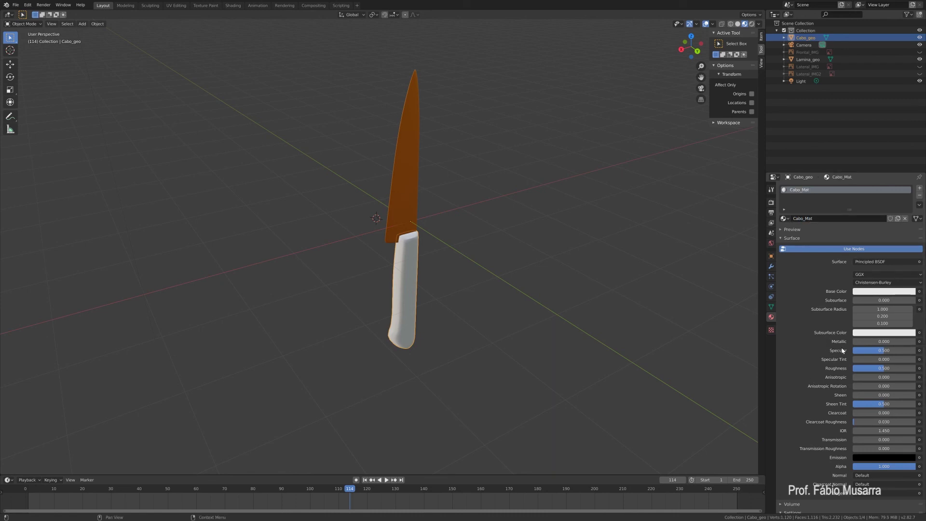
# Set the base color of the handle's Cabo_Mat material to a saturated blue
pyautogui.click(863, 333)
pyautogui.click(868, 292)
pyautogui.moveTo(879, 215); pyautogui.dragTo(901, 199)
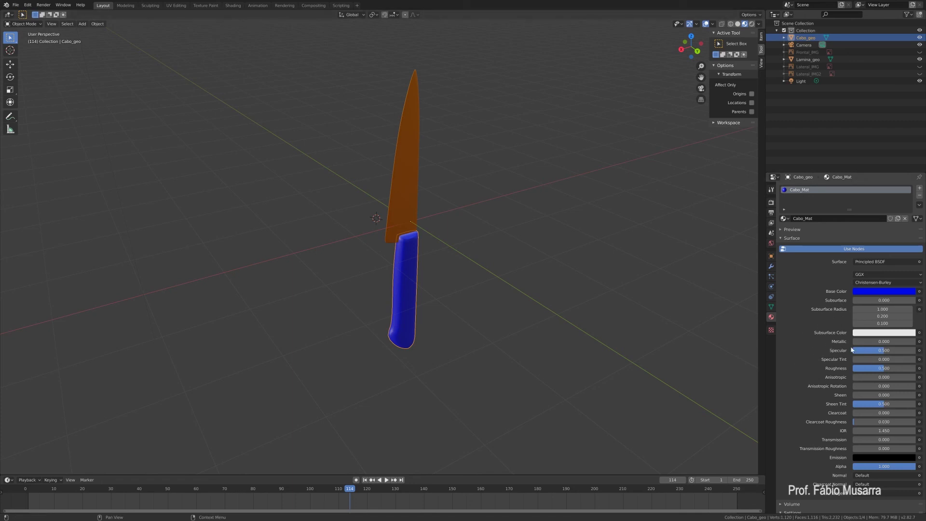
# Lower the Specular value of Cabo_Mat to 0.025 and check the handle's shine from several angles
pyautogui.moveTo(875, 351); pyautogui.dragTo(860, 351)
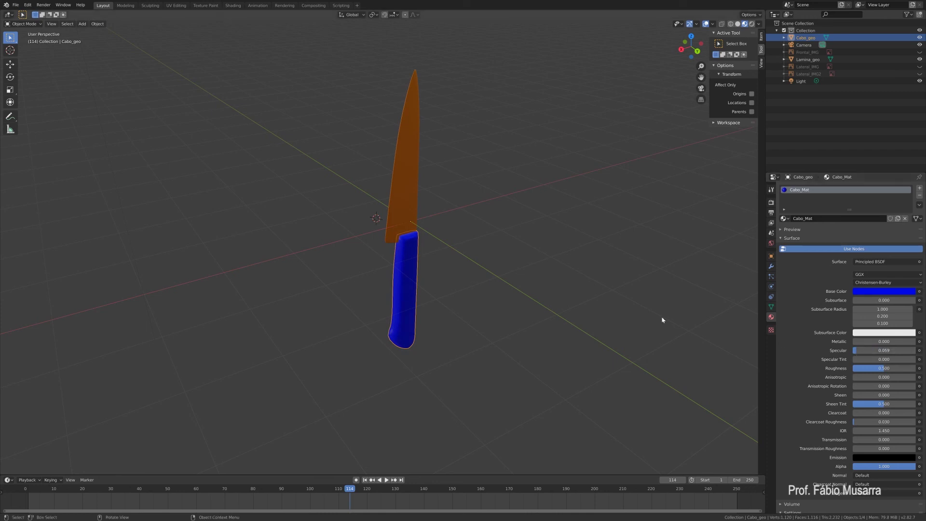
pyautogui.moveTo(661, 320); pyautogui.dragTo(525, 279, button='middle')
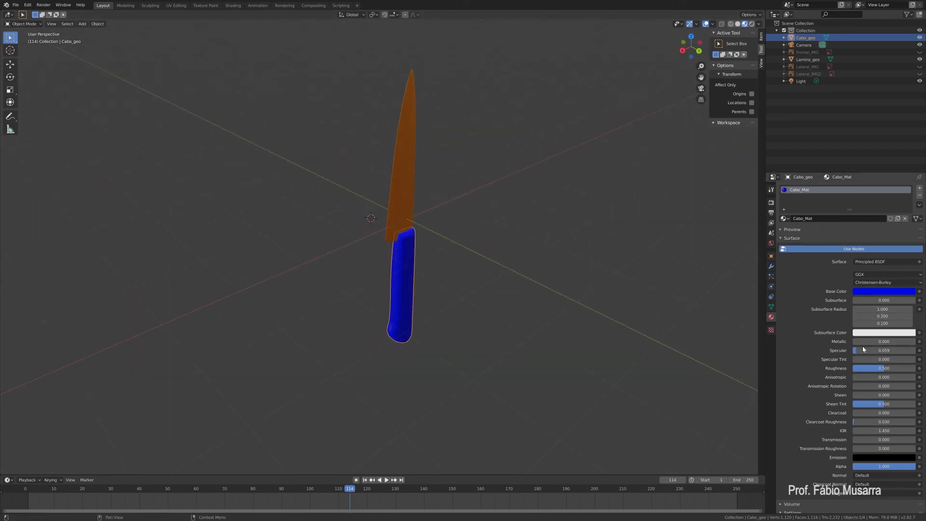
pyautogui.moveTo(884, 350); pyautogui.dragTo(881, 350)
pyautogui.moveTo(456, 302)
pyautogui.mouseDown(button='middle')
pyautogui.moveTo(605, 292)
pyautogui.moveTo(488, 291)
pyautogui.moveTo(444, 275)
pyautogui.moveTo(438, 288)
pyautogui.moveTo(497, 300)
pyautogui.moveTo(449, 296)
pyautogui.mouseUp(button='middle')
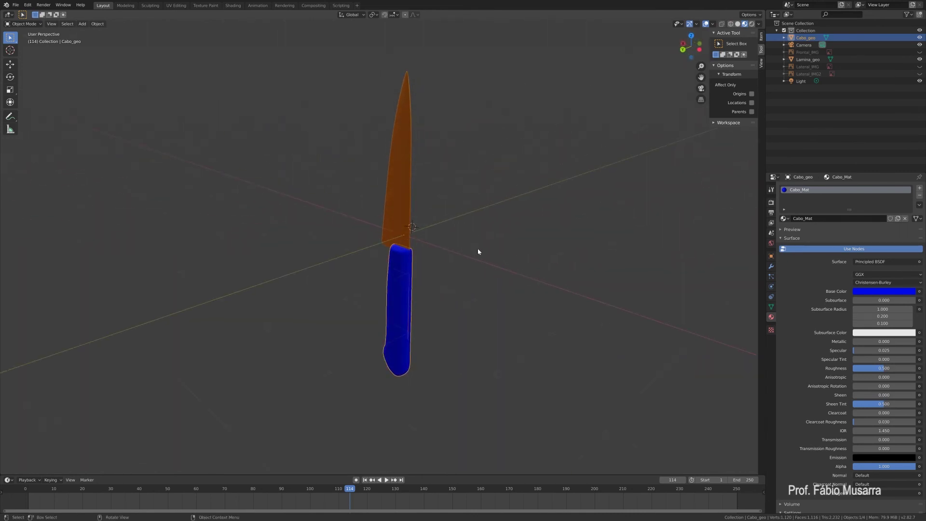
pyautogui.scroll(2, 484, 248)
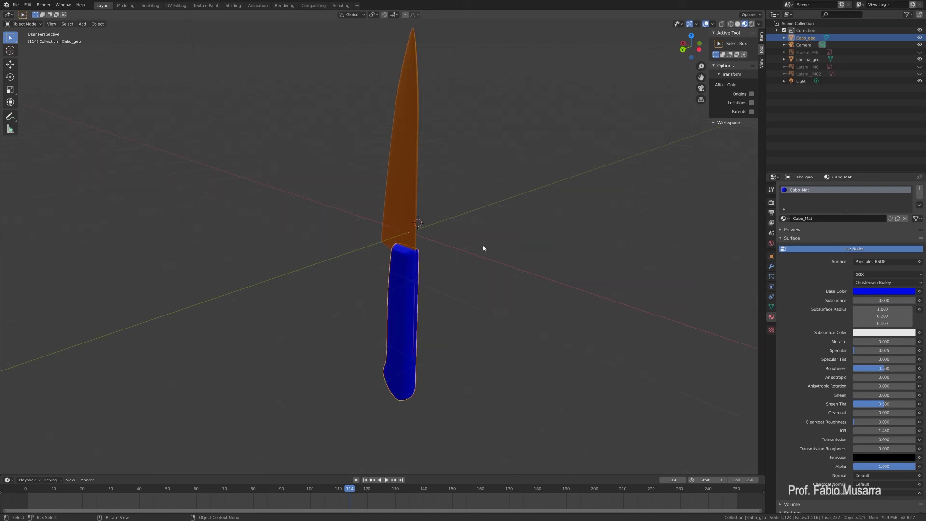
pyautogui.keyDown('shift'); pyautogui.moveTo(494, 188); pyautogui.dragTo(494, 219, button='middle'); pyautogui.keyUp('shift')
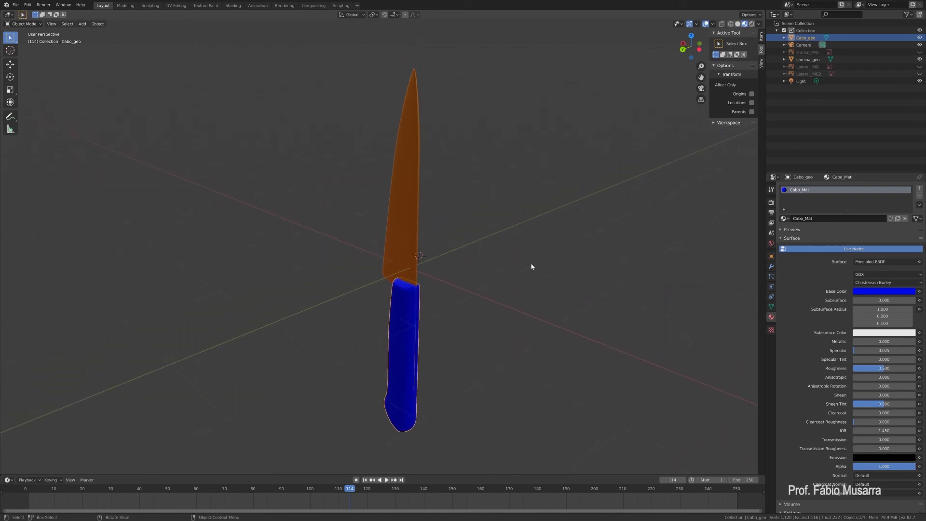
pyautogui.moveTo(467, 281); pyautogui.dragTo(492, 283, button='middle')
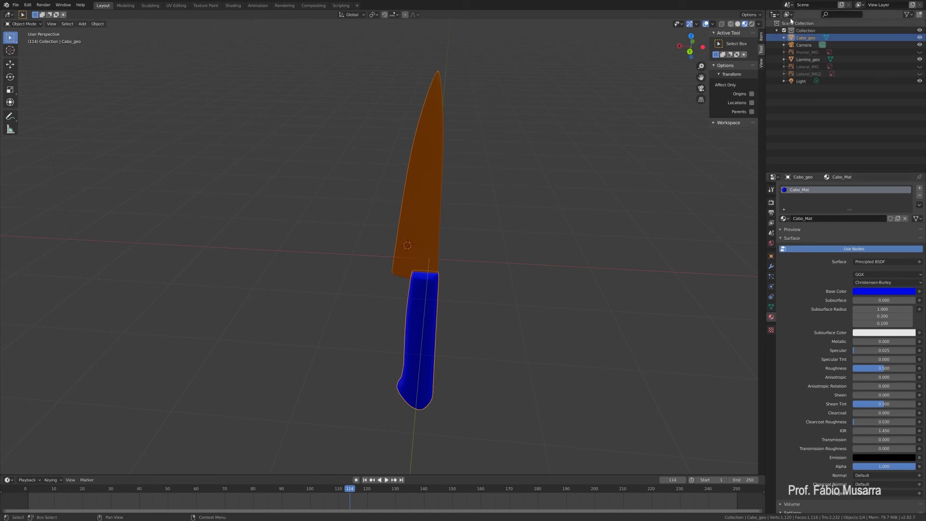
# Assign an Image Texture to the base color of the blade's Lamina_Mat and load TexturaFaca.png into it
pyautogui.click(806, 59)
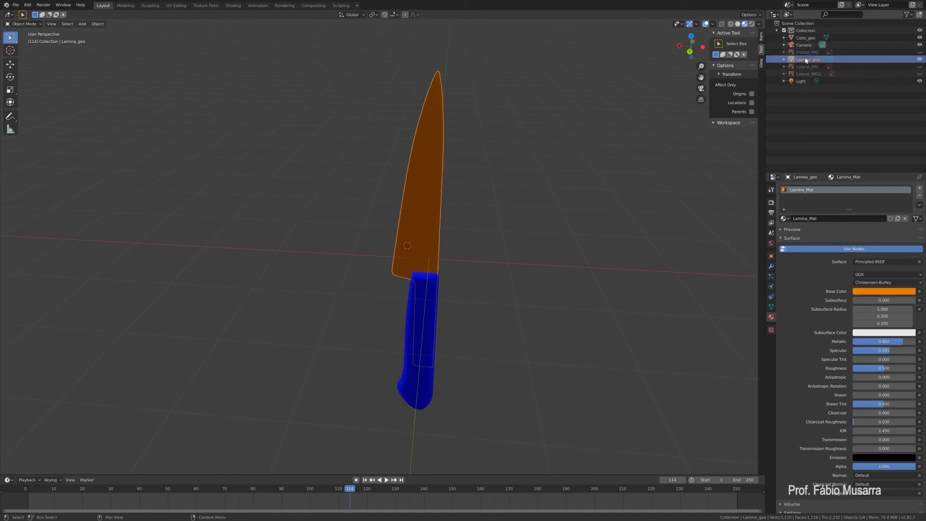
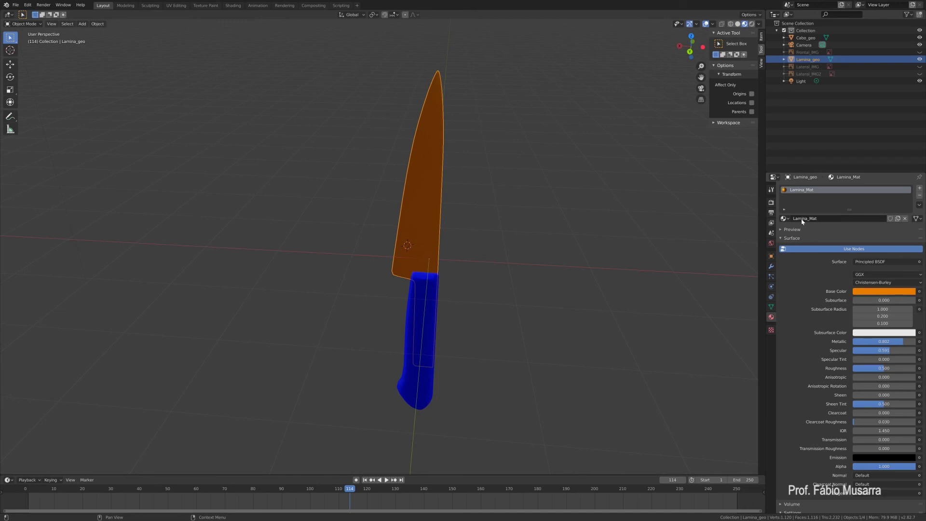
pyautogui.click(919, 291)
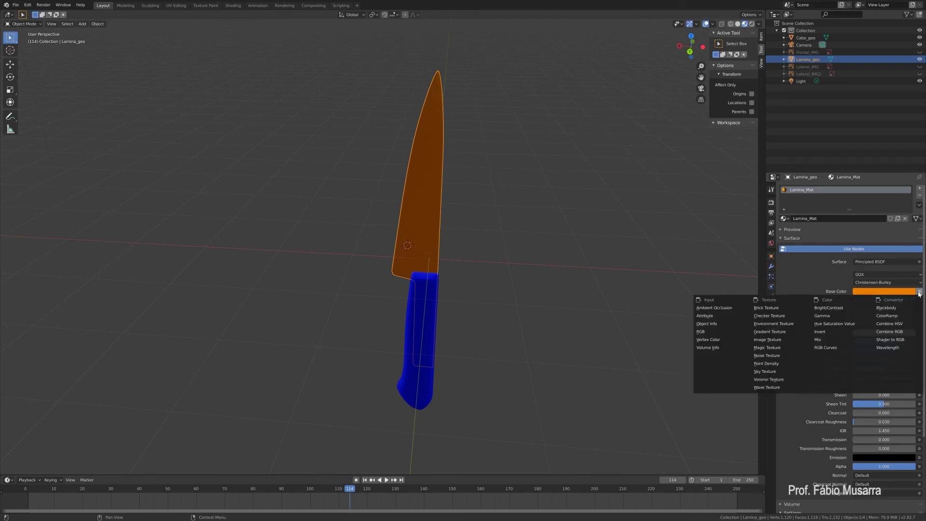
pyautogui.click(775, 341)
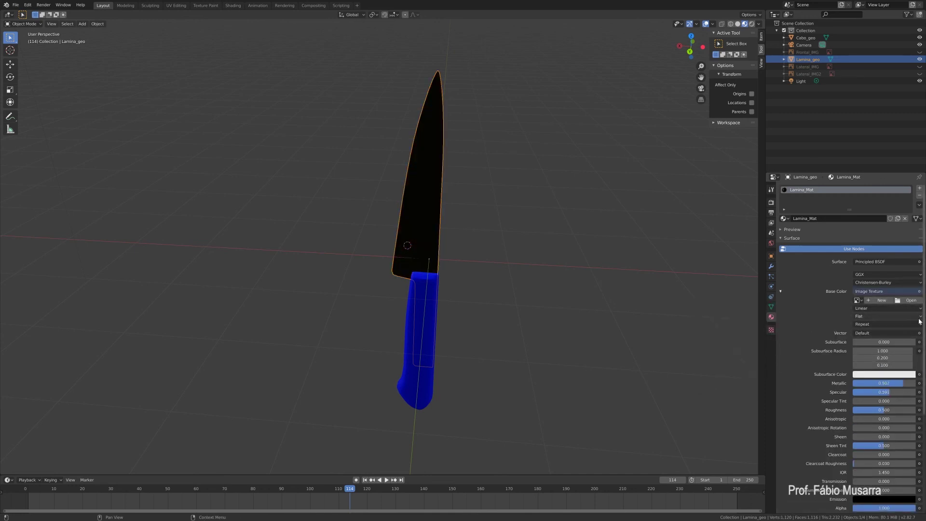
pyautogui.click(919, 318)
pyautogui.click(916, 302)
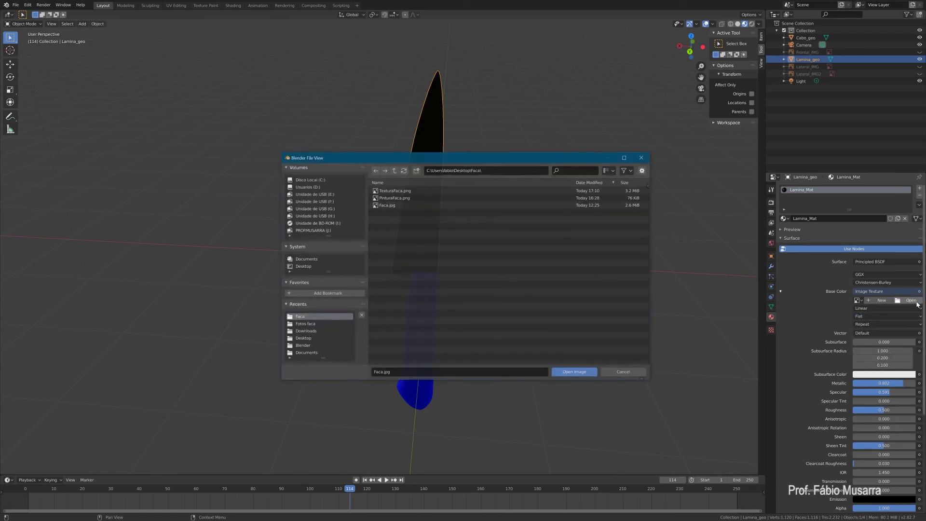
pyautogui.click(394, 191)
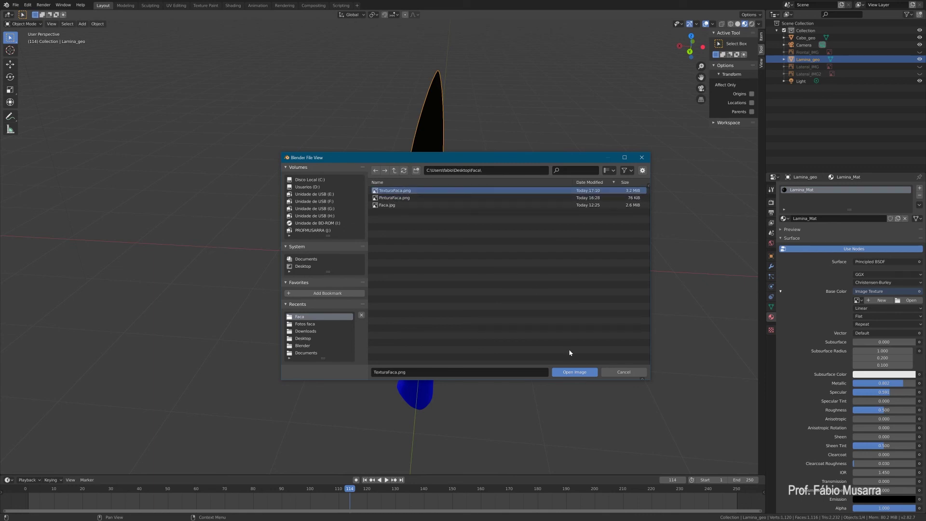
pyautogui.click(579, 374)
pyautogui.moveTo(585, 368); pyautogui.dragTo(490, 295, button='middle')
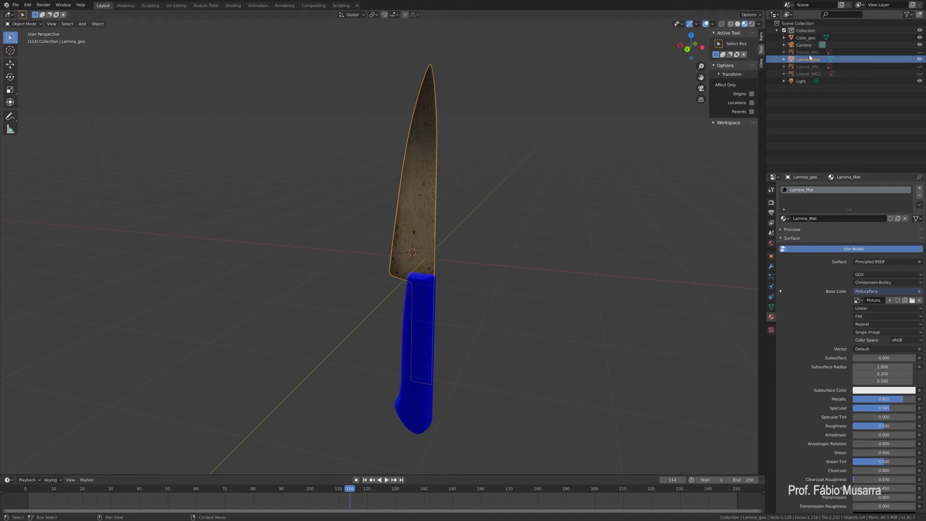
# Assign an Image Texture to the base color of the handle's Cabo_Mat, load TexturaFaca.png, and inspect the textured knife
pyautogui.click(806, 38)
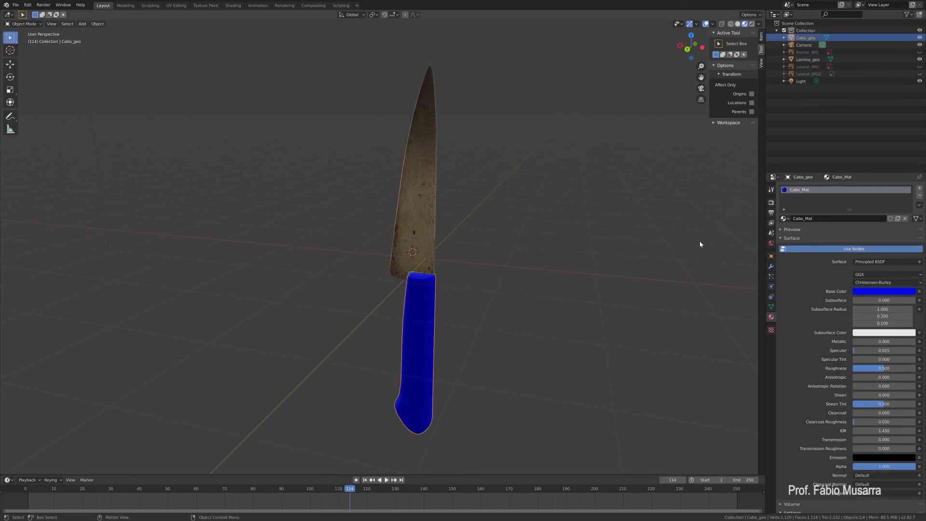
pyautogui.click(919, 291)
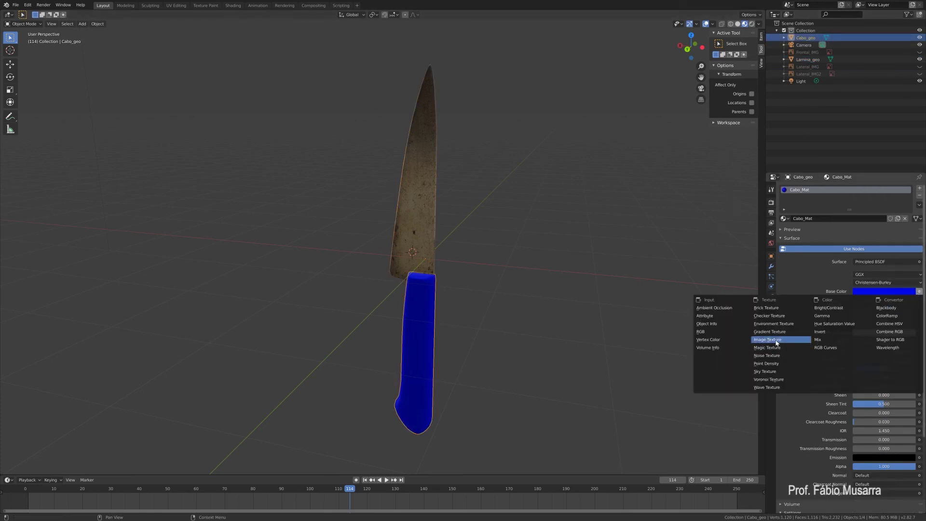
pyautogui.click(781, 349)
pyautogui.click(909, 300)
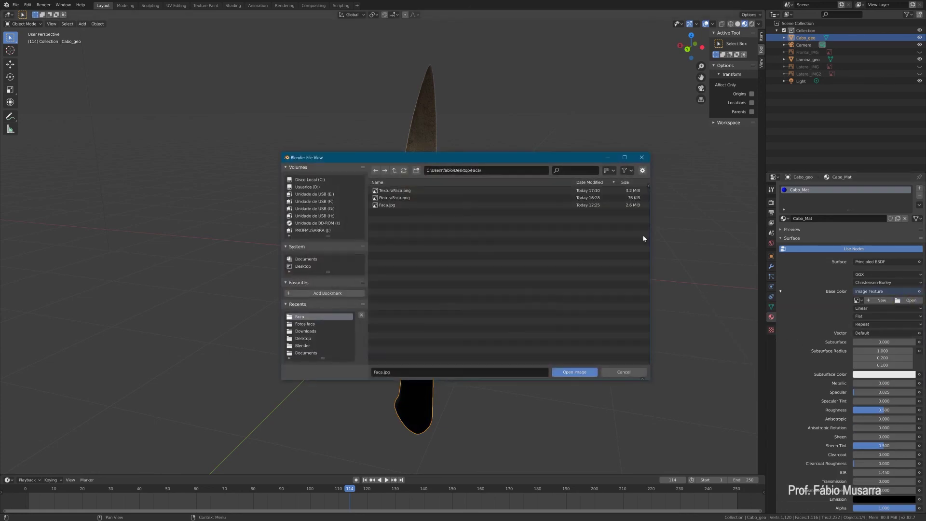
pyautogui.click(393, 191)
pyautogui.click(574, 372)
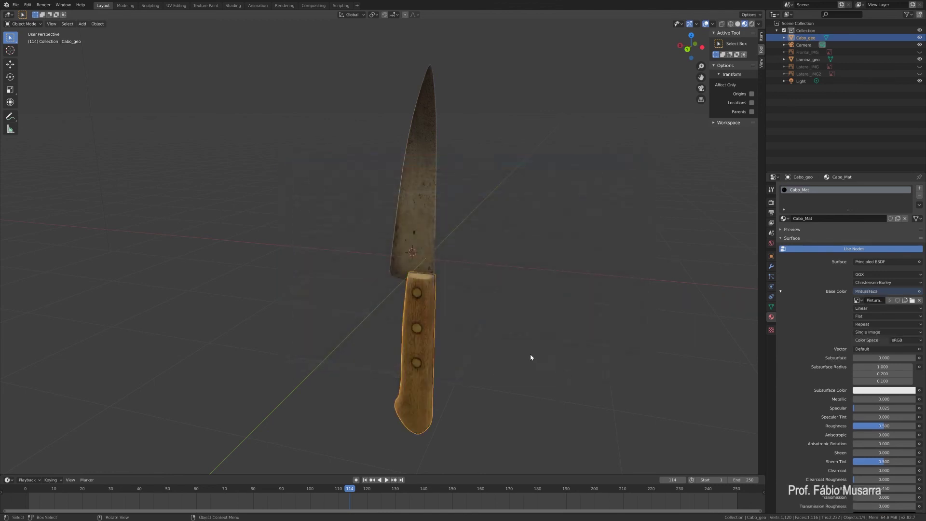
pyautogui.moveTo(470, 325); pyautogui.dragTo(698, 290, button='middle')
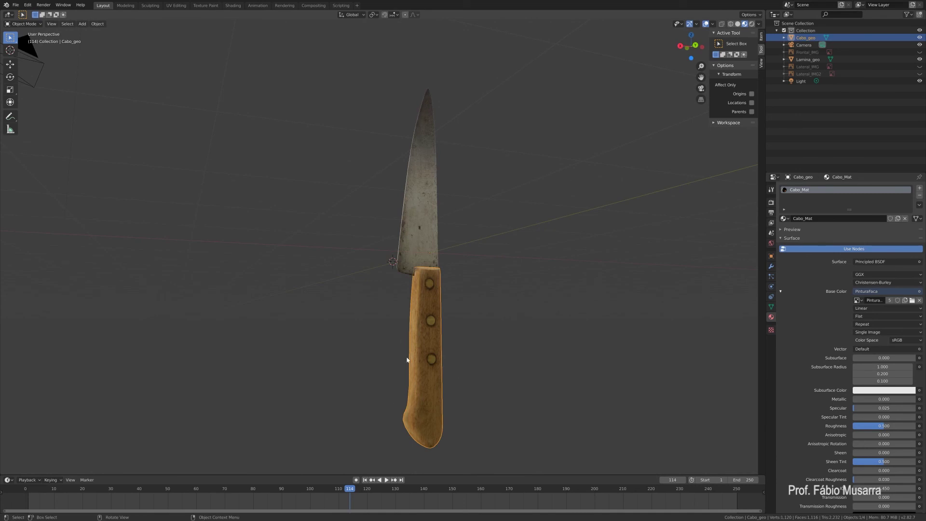
# Switch the viewport to Rendered shading, deselect the handle, and view the textured knife under the scene light
pyautogui.scroll(-2, 521, 159)
pyautogui.scroll(1, 515, 169)
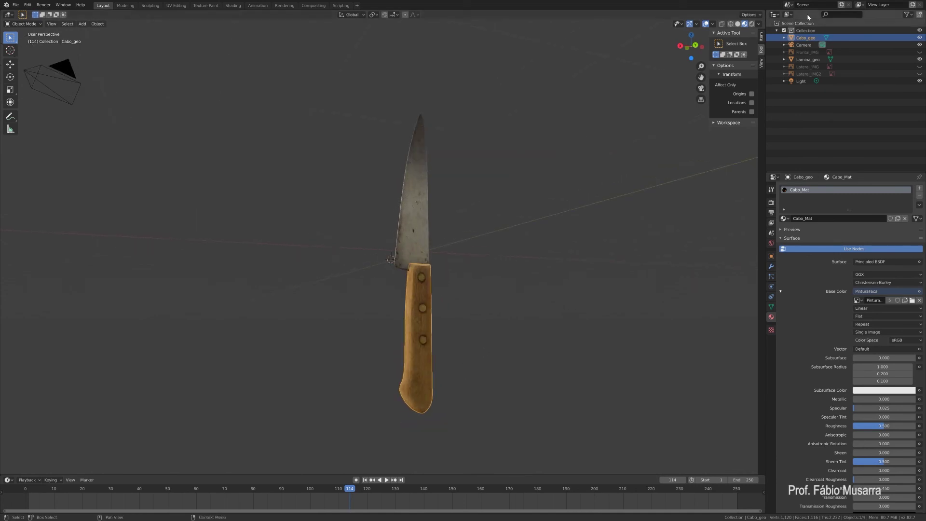
pyautogui.click(752, 24)
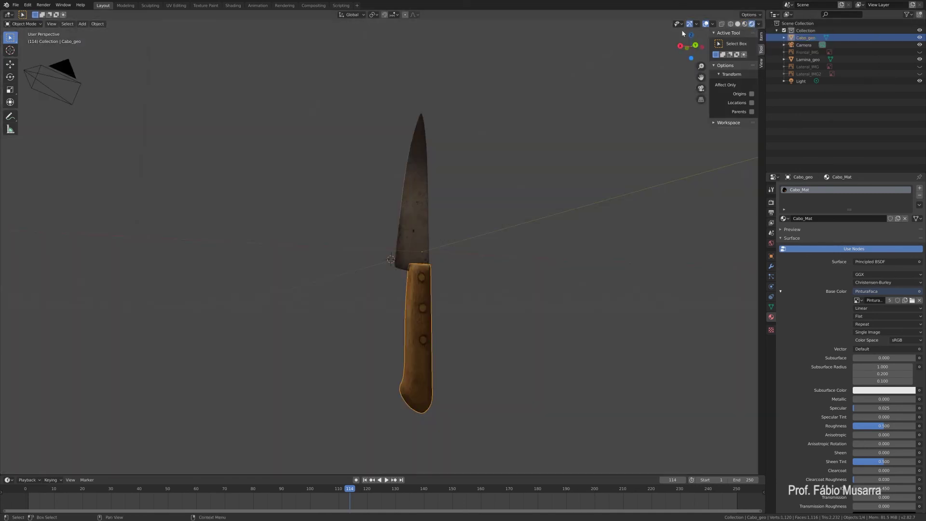
pyautogui.moveTo(526, 145)
pyautogui.mouseDown(button='middle')
pyautogui.moveTo(531, 165)
pyautogui.moveTo(560, 180)
pyautogui.moveTo(405, 180)
pyautogui.moveTo(548, 182)
pyautogui.moveTo(505, 224)
pyautogui.moveTo(682, 210)
pyautogui.moveTo(573, 224)
pyautogui.moveTo(596, 155)
pyautogui.mouseUp(button='middle')
pyautogui.click(531, 165)
pyautogui.scroll(4, 500, 224)
pyautogui.scroll(-3, 574, 223)
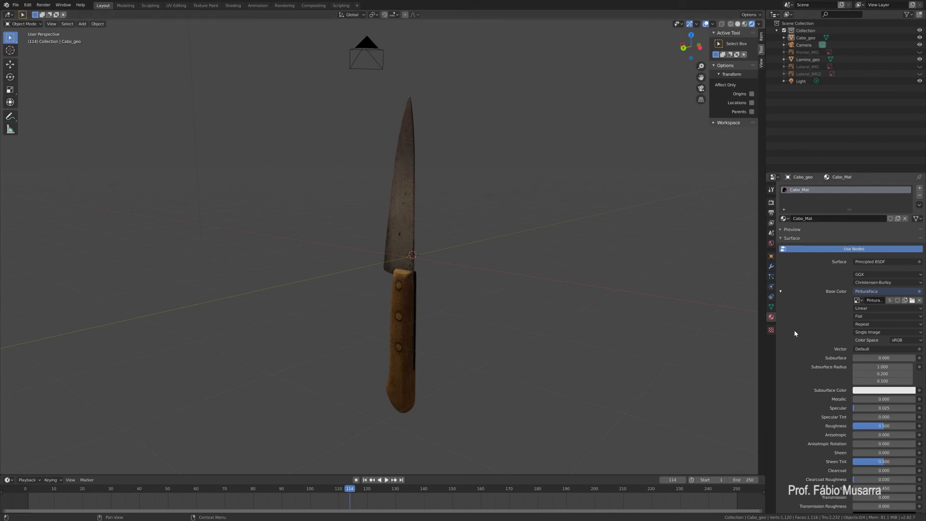
# Change the scene's render engine to Cycles
pyautogui.click(771, 202)
pyautogui.click(878, 188)
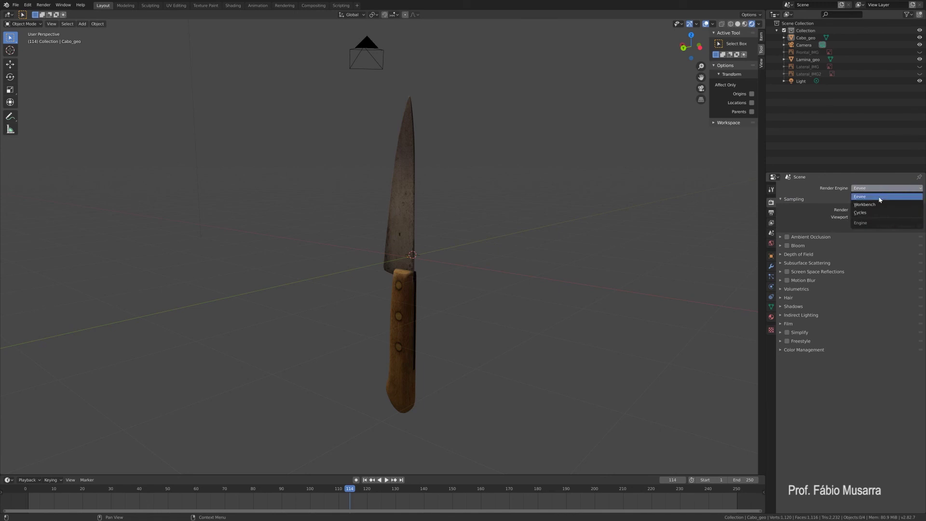
pyautogui.click(864, 212)
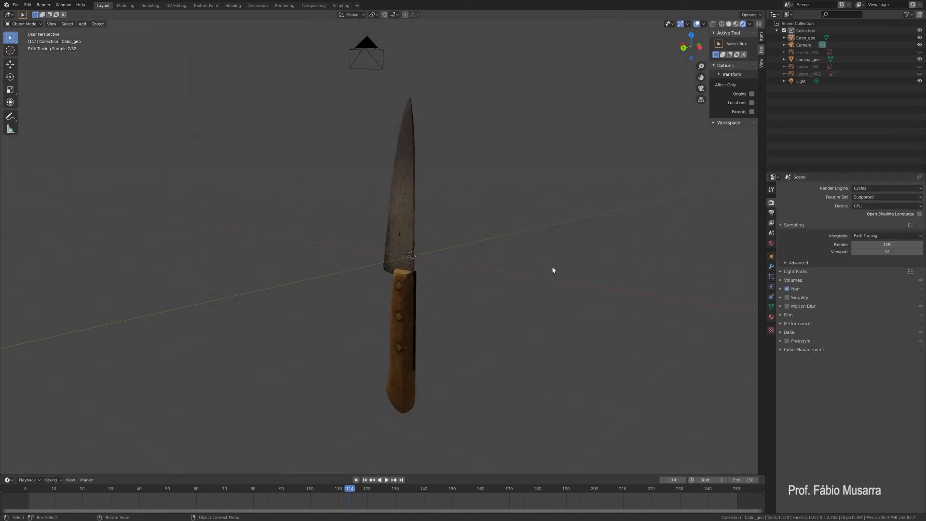
# Examine the Cycles-rendered knife from several angles, checking the blade's and handle's textures and how they react to light
pyautogui.moveTo(405, 269); pyautogui.dragTo(413, 266, button='middle')
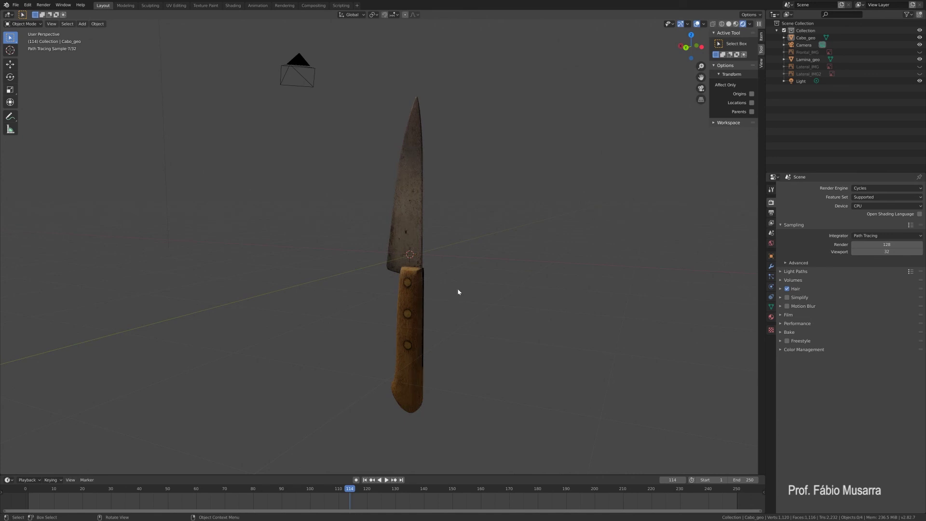
pyautogui.keyDown('shift'); pyautogui.moveTo(456, 292); pyautogui.dragTo(461, 290, button='right'); pyautogui.keyUp('shift')
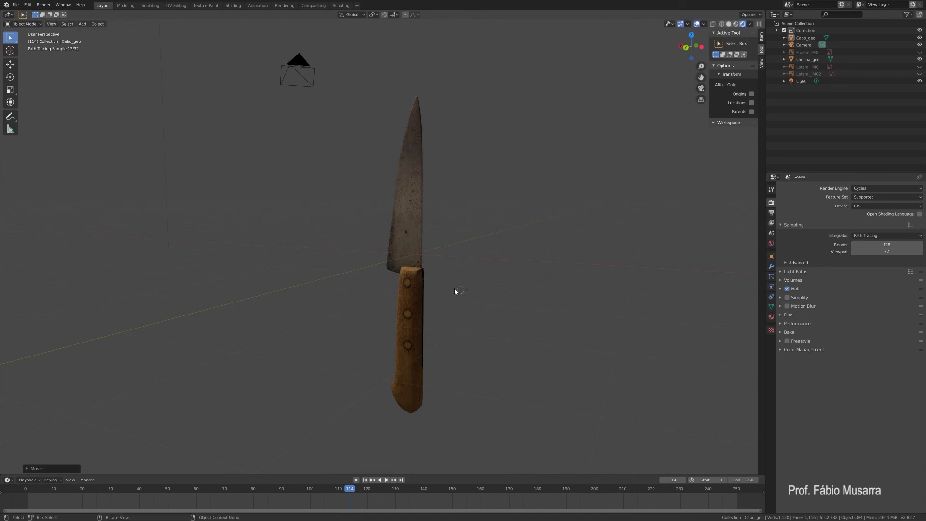
pyautogui.moveTo(455, 290)
pyautogui.mouseDown(button='middle')
pyautogui.moveTo(566, 298)
pyautogui.moveTo(494, 295)
pyautogui.mouseUp(button='middle')
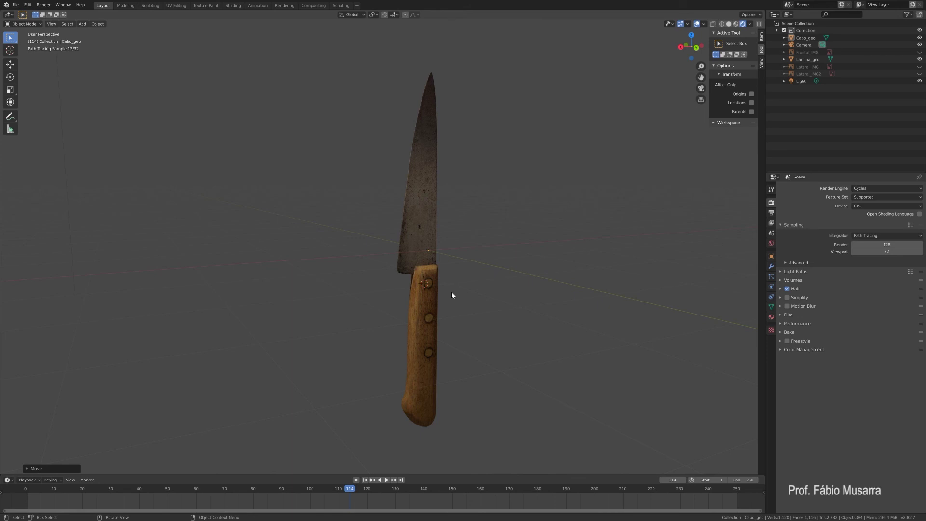
pyautogui.scroll(2, 452, 295)
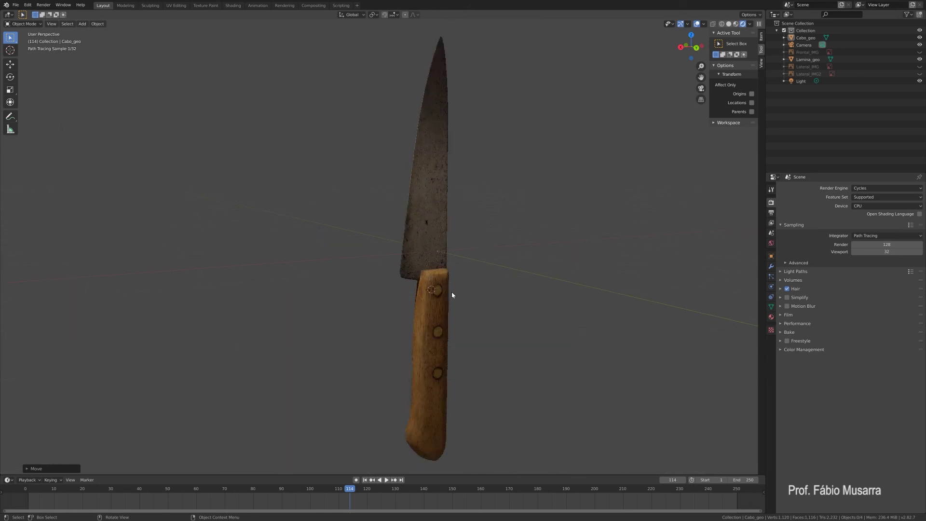
pyautogui.moveTo(457, 294)
pyautogui.mouseDown(button='middle')
pyautogui.moveTo(419, 305)
pyautogui.moveTo(456, 331)
pyautogui.moveTo(458, 312)
pyautogui.moveTo(472, 314)
pyautogui.moveTo(447, 236)
pyautogui.mouseUp(button='middle')
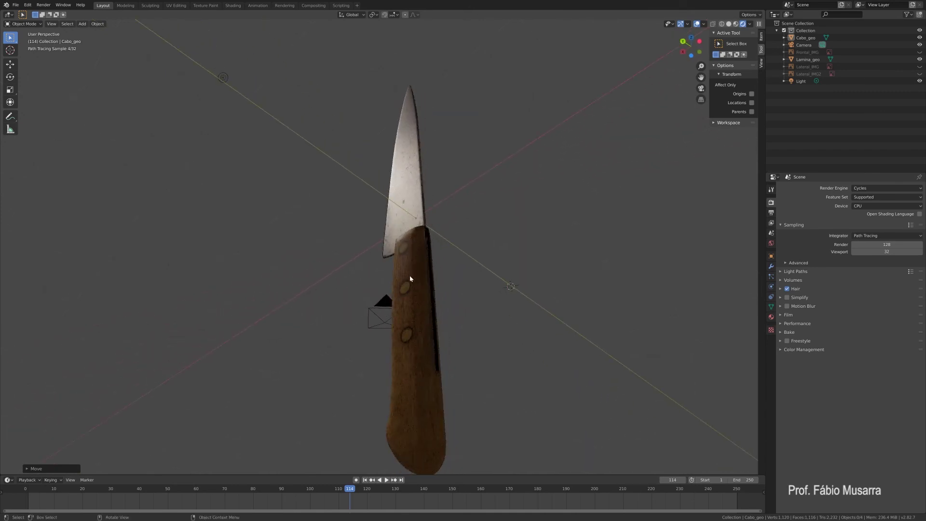
pyautogui.moveTo(405, 286)
pyautogui.mouseDown(button='middle')
pyautogui.moveTo(398, 265)
pyautogui.moveTo(395, 289)
pyautogui.moveTo(471, 328)
pyautogui.moveTo(416, 321)
pyautogui.moveTo(461, 333)
pyautogui.moveTo(451, 326)
pyautogui.mouseUp(button='middle')
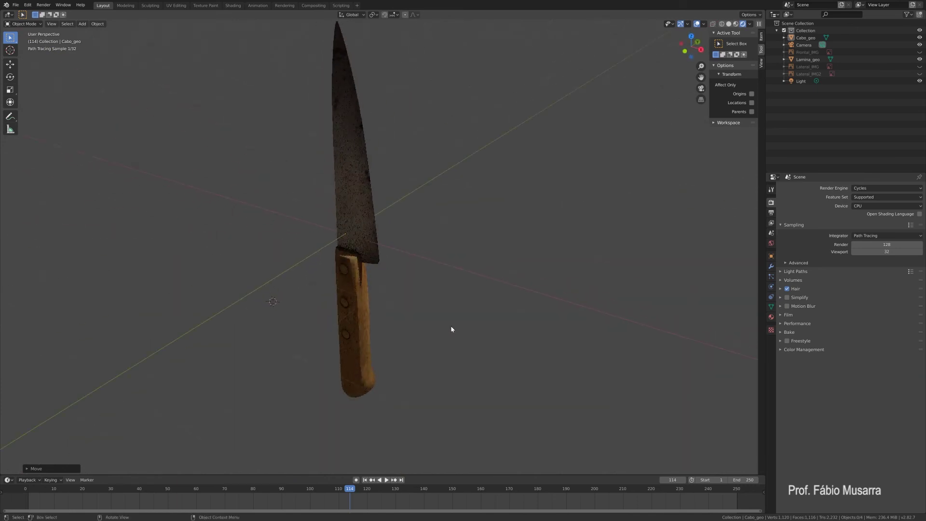
pyautogui.moveTo(413, 259)
pyautogui.mouseDown(button='middle')
pyautogui.moveTo(434, 234)
pyautogui.moveTo(447, 310)
pyautogui.moveTo(358, 308)
pyautogui.moveTo(457, 323)
pyautogui.moveTo(426, 322)
pyautogui.mouseUp(button='middle')
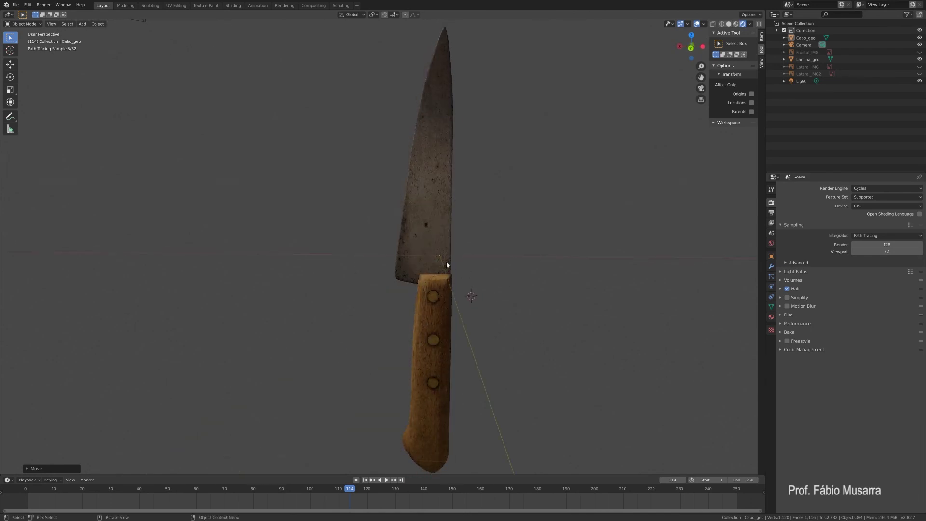
pyautogui.moveTo(447, 262)
pyautogui.mouseDown(button='middle')
pyautogui.moveTo(490, 253)
pyautogui.moveTo(435, 250)
pyautogui.moveTo(452, 258)
pyautogui.mouseUp(button='middle')
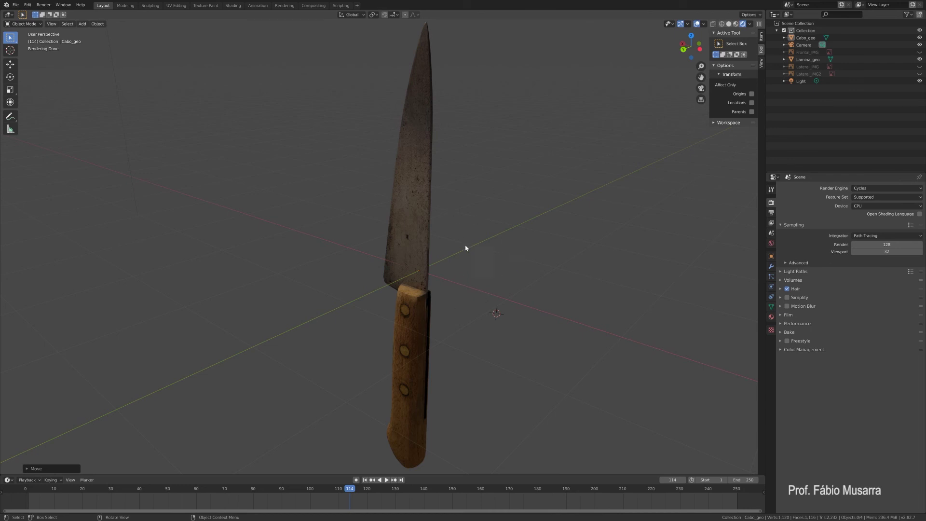
pyautogui.moveTo(472, 331); pyautogui.dragTo(433, 320, button='middle')
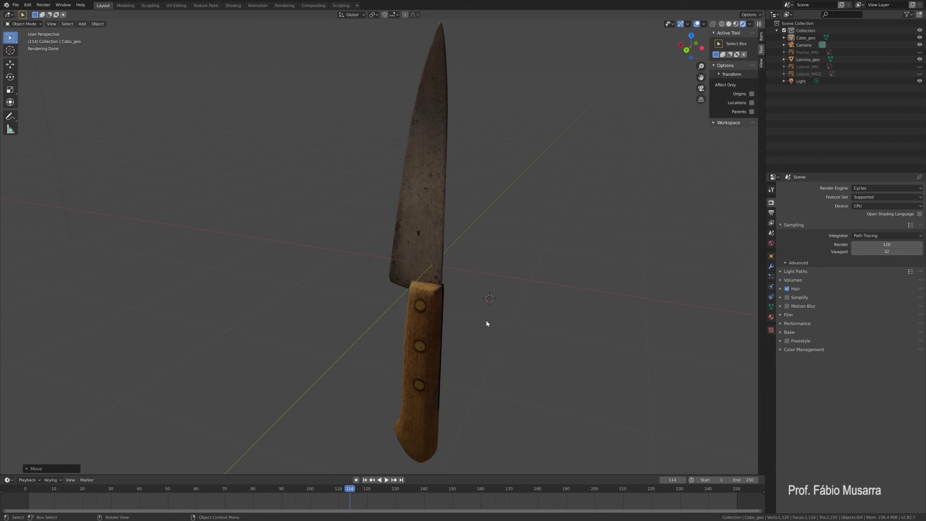
pyautogui.moveTo(379, 342)
pyautogui.mouseDown(button='middle')
pyautogui.moveTo(482, 345)
pyautogui.moveTo(378, 343)
pyautogui.mouseUp(button='middle')
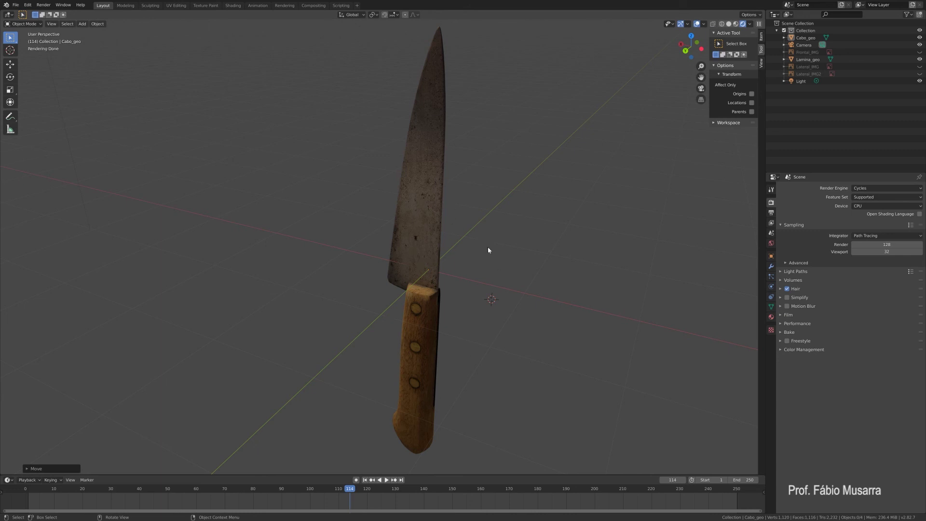
pyautogui.moveTo(485, 347); pyautogui.dragTo(424, 315, button='middle')
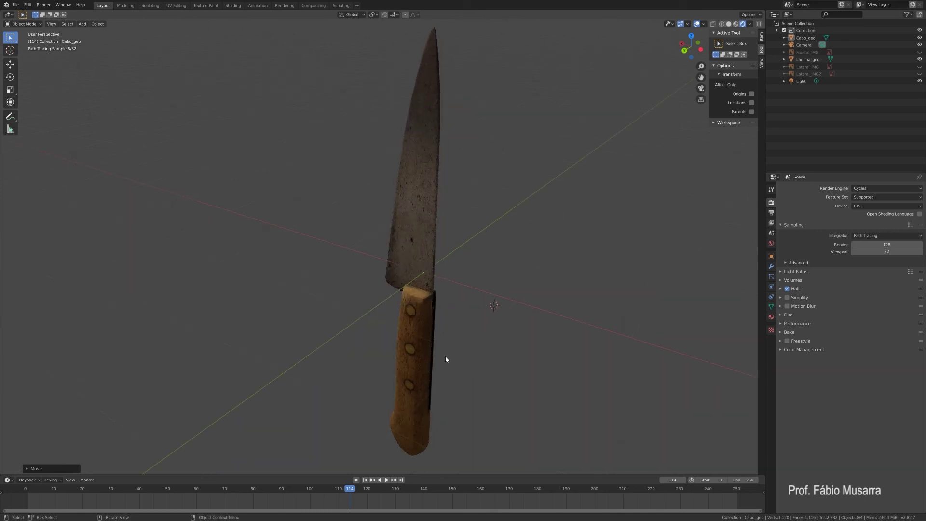
pyautogui.moveTo(445, 360); pyautogui.dragTo(418, 356, button='middle')
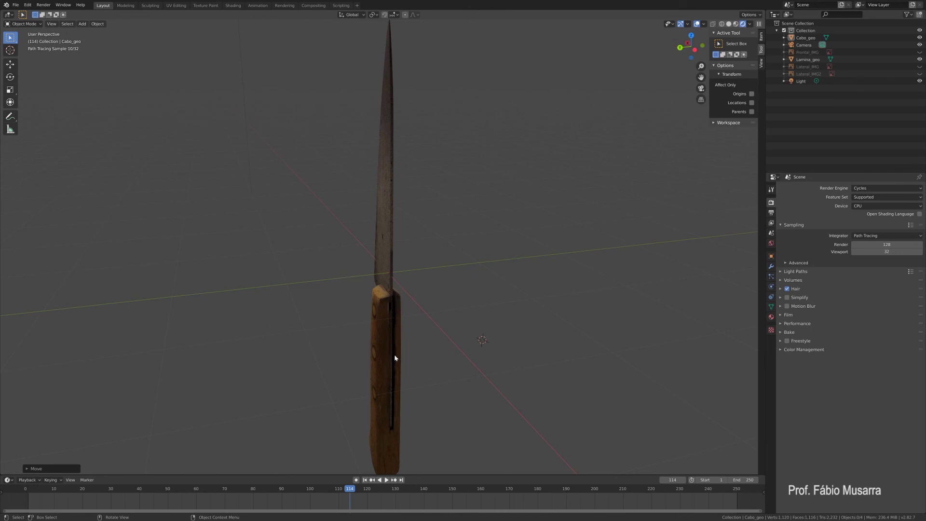
pyautogui.moveTo(394, 405); pyautogui.dragTo(427, 378, button='middle')
pyautogui.moveTo(467, 281)
pyautogui.mouseDown(button='middle')
pyautogui.moveTo(436, 286)
pyautogui.moveTo(439, 276)
pyautogui.moveTo(459, 277)
pyautogui.mouseUp(button='middle')
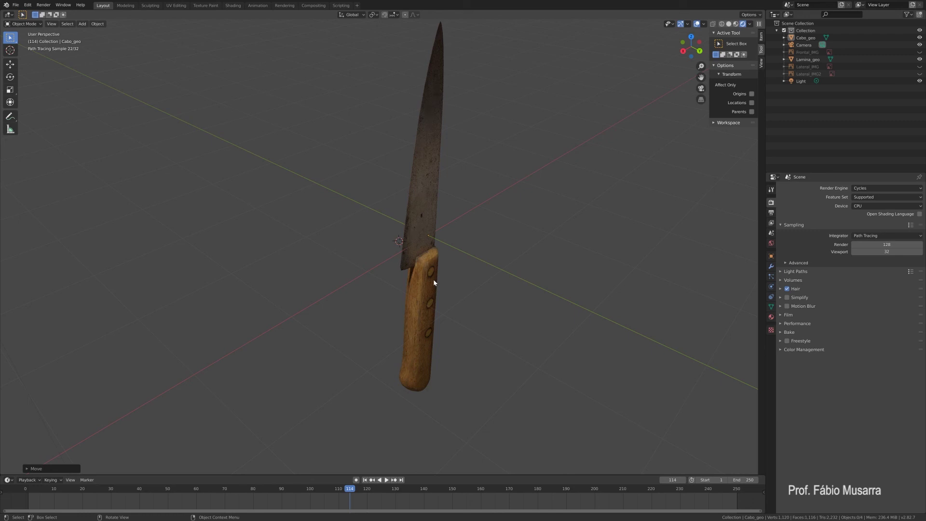
pyautogui.moveTo(434, 283)
pyautogui.mouseDown(button='middle')
pyautogui.moveTo(407, 265)
pyautogui.moveTo(432, 308)
pyautogui.mouseUp(button='middle')
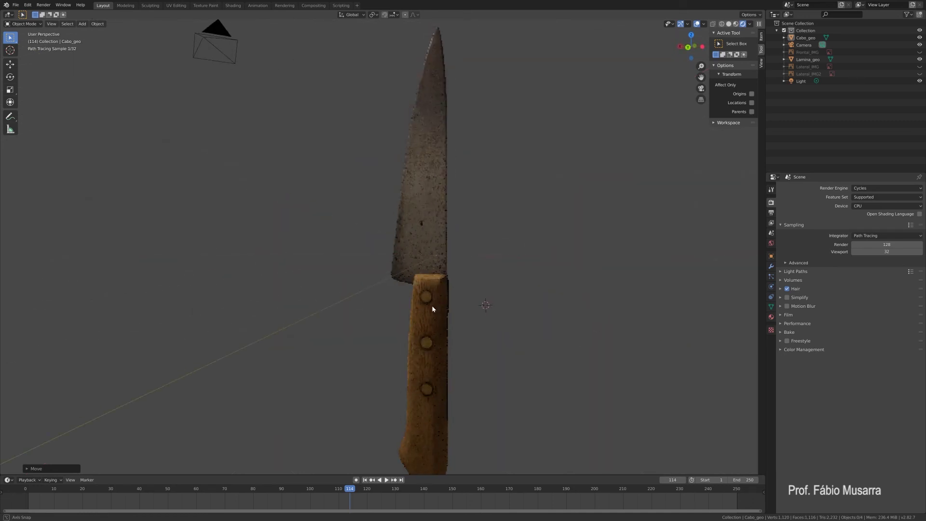